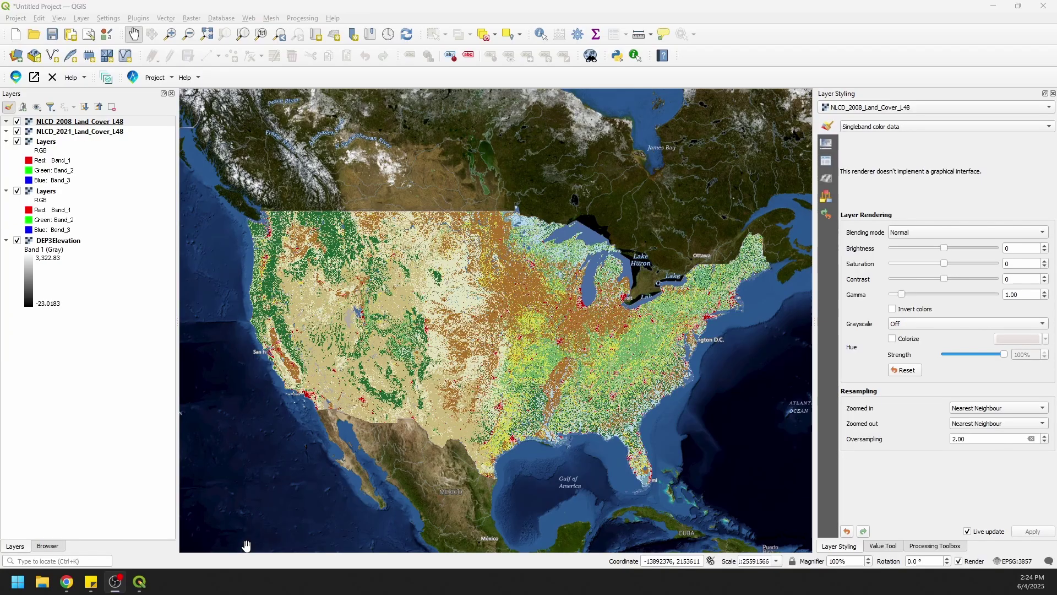
Examine the web service connections in the data source browser, including WMS/WMTS, XYZ Tiles, WCS and ArcGIS REST Servers
left_click(46, 546)
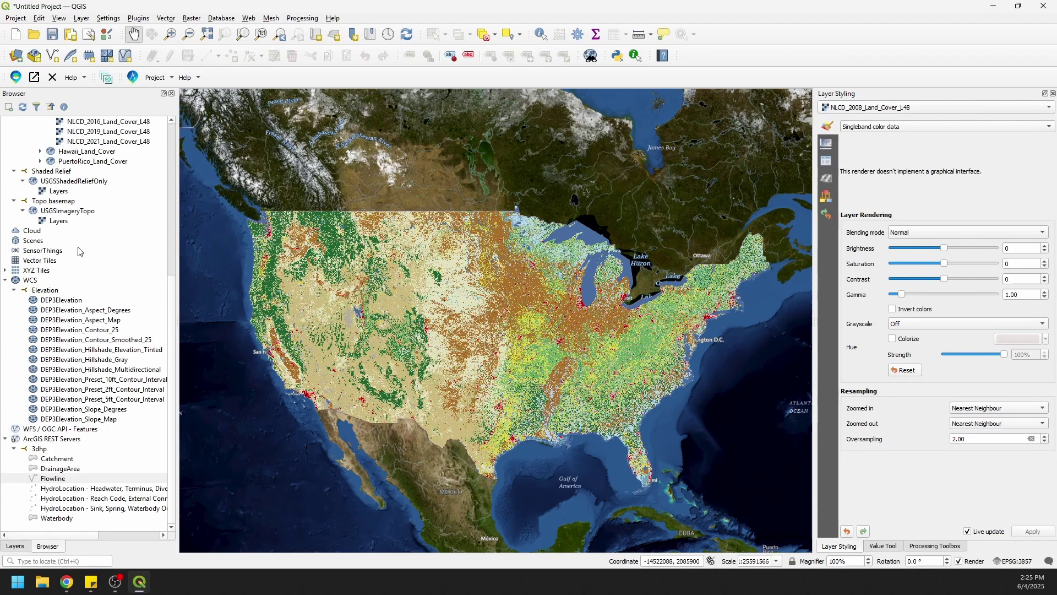
scroll(80, 252, "up", 8)
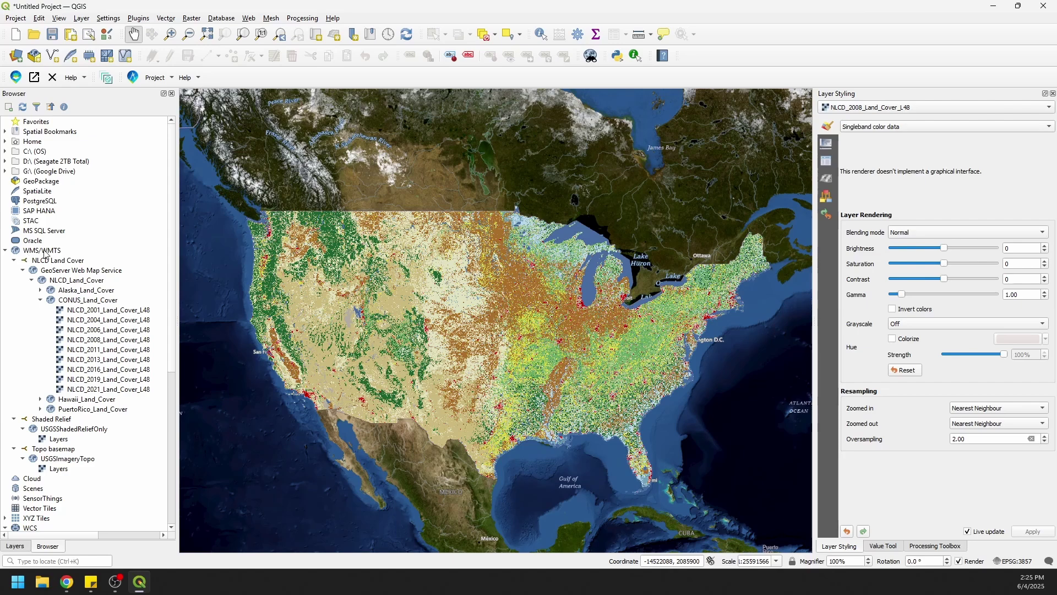
scroll(45, 254, "down", 5)
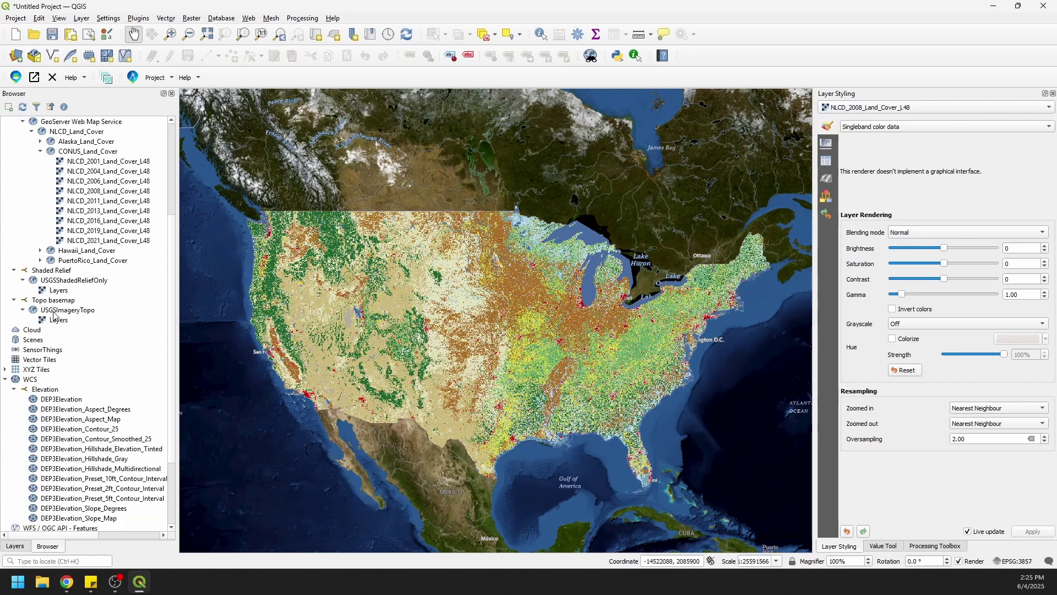
left_click(5, 370)
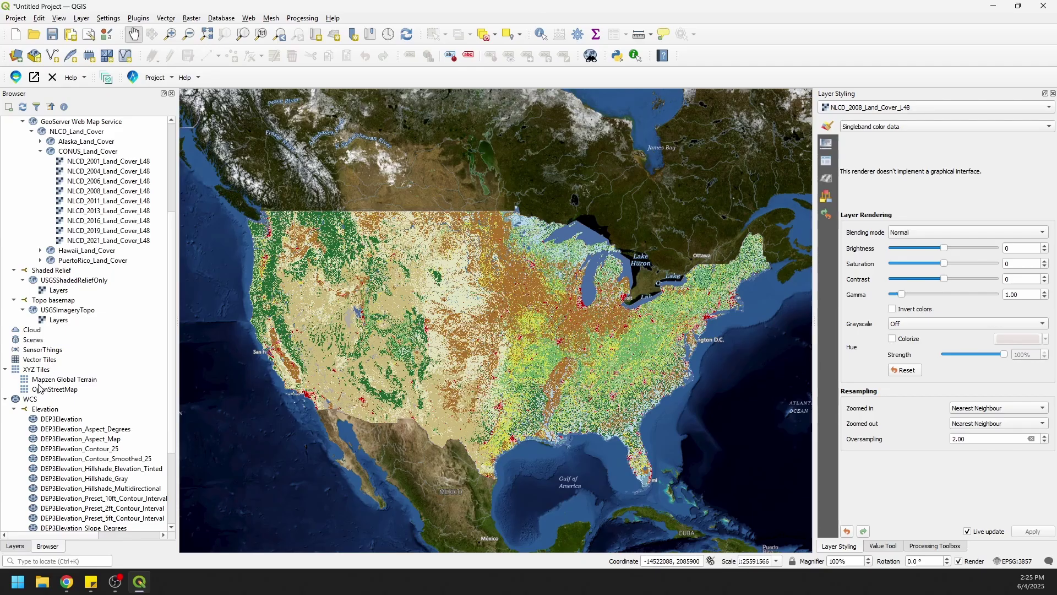
left_click(6, 370)
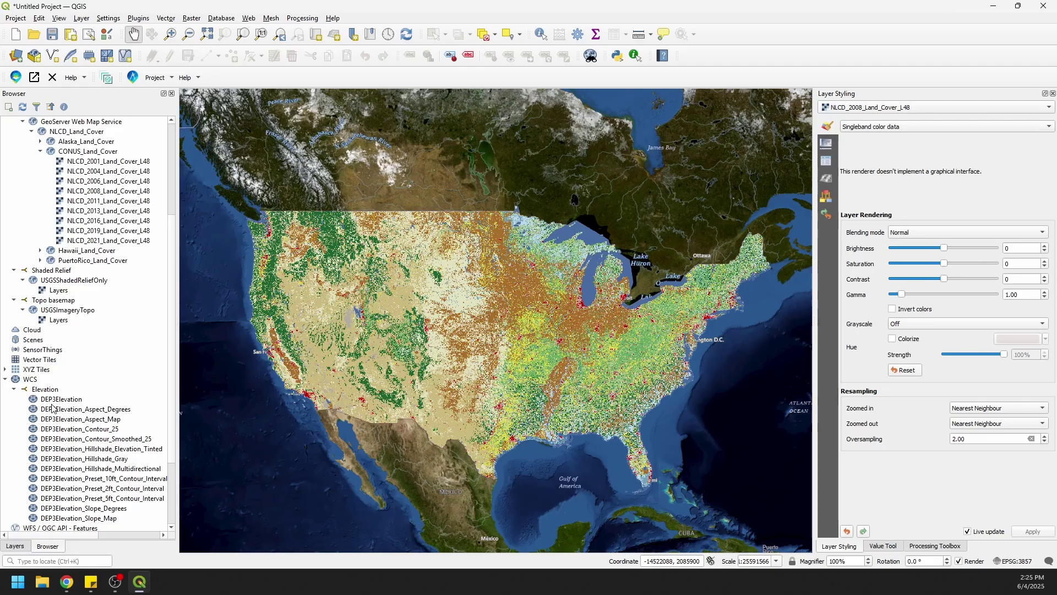
scroll(62, 417, "up", 3)
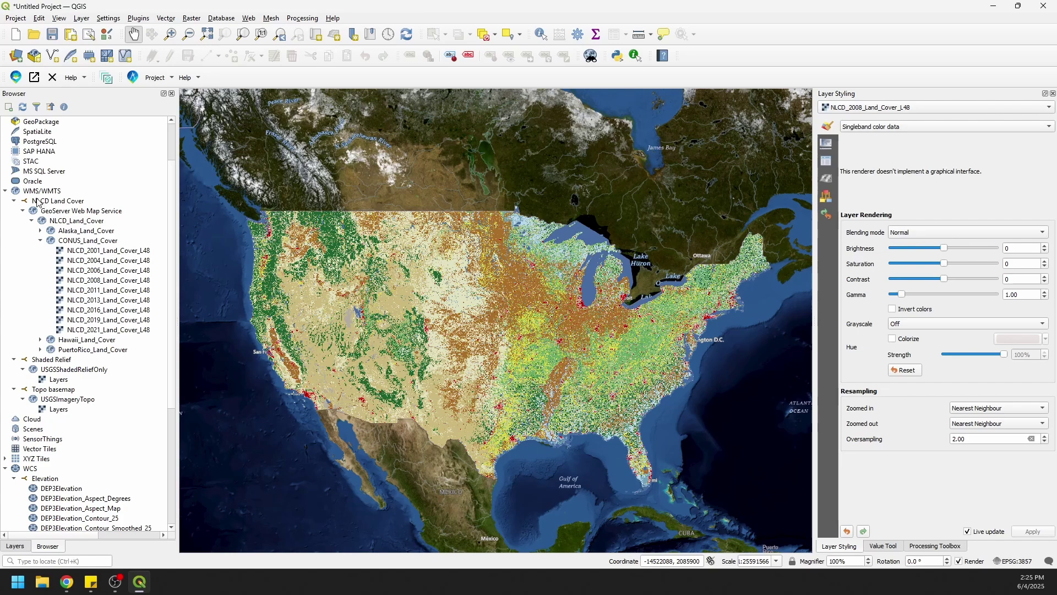
scroll(90, 428, "down", 2)
scroll(91, 428, "down", 4)
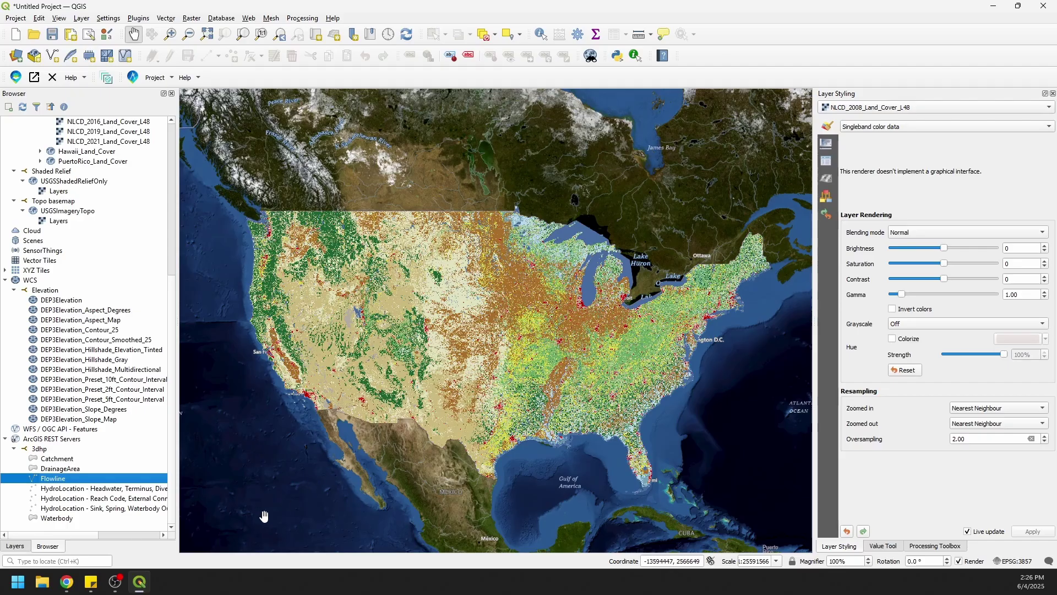
Switch to Chrome, search Google for "national map services" and open the TNM Services page of National Map Apps
mouse_move(67, 588)
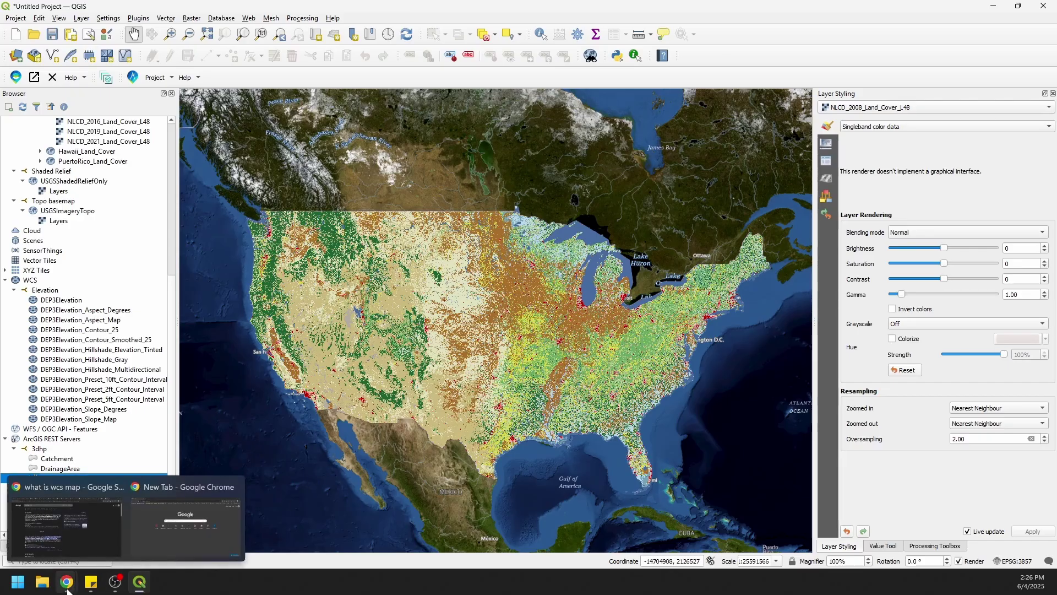
left_click(167, 527)
left_click(420, 230)
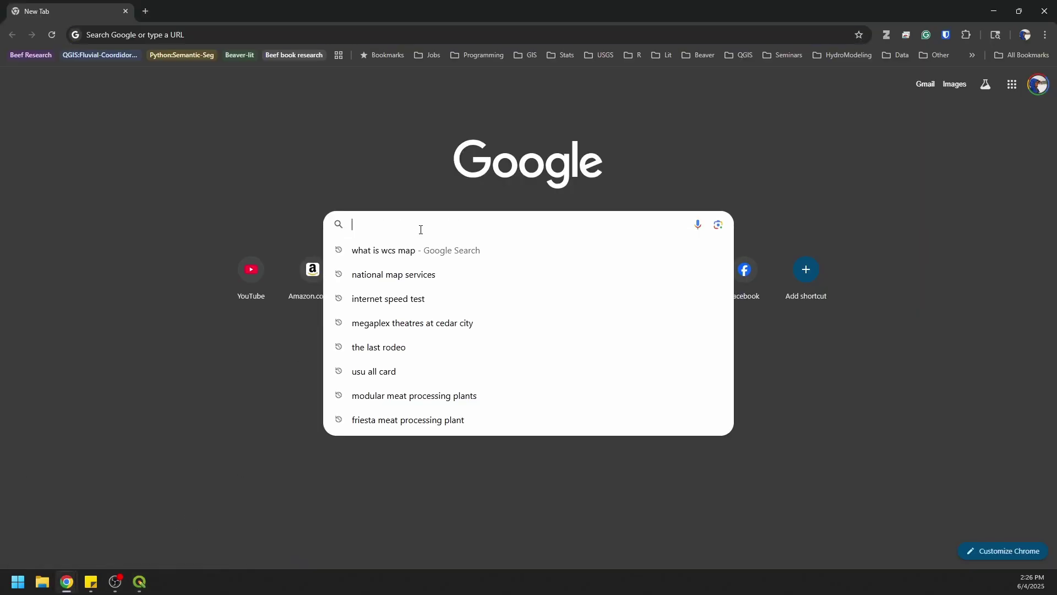
type("national map")
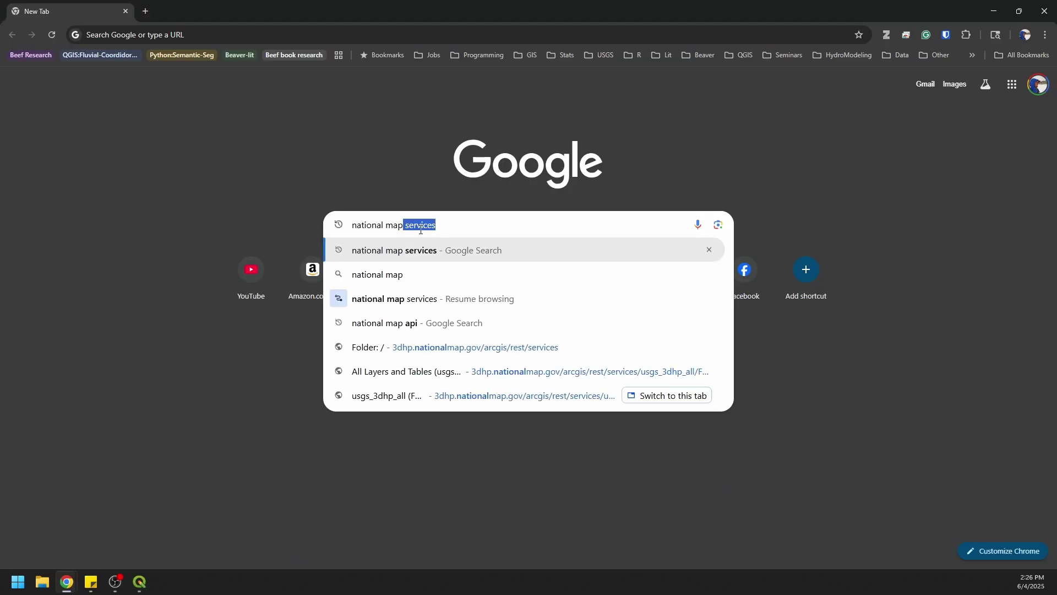
key("Return")
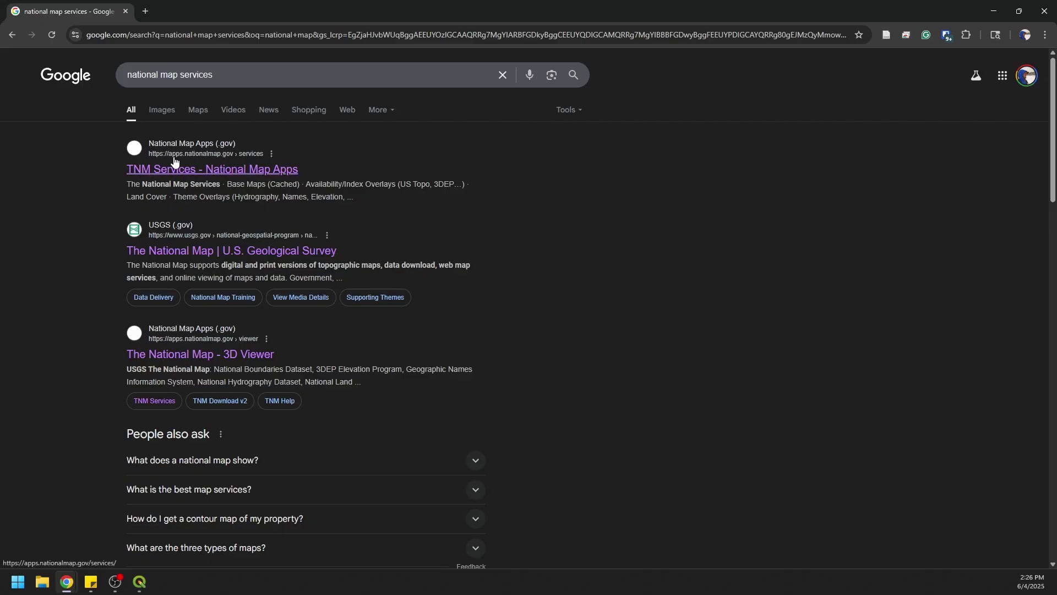
left_click(237, 171)
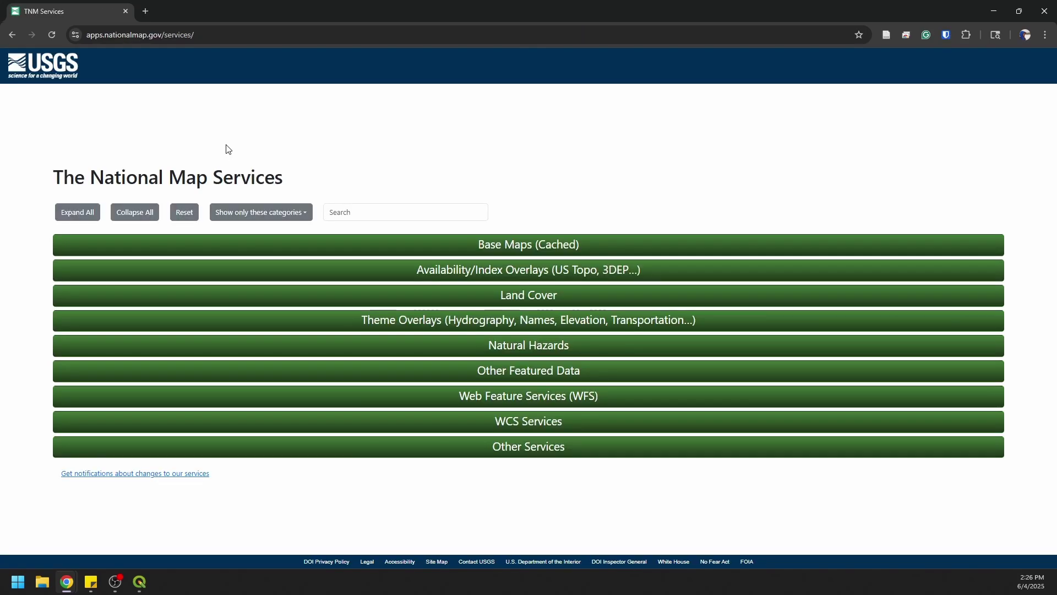
Examine the services offered under Base Maps (Cached) and Land Cover on The National Map Services page
left_click(528, 246)
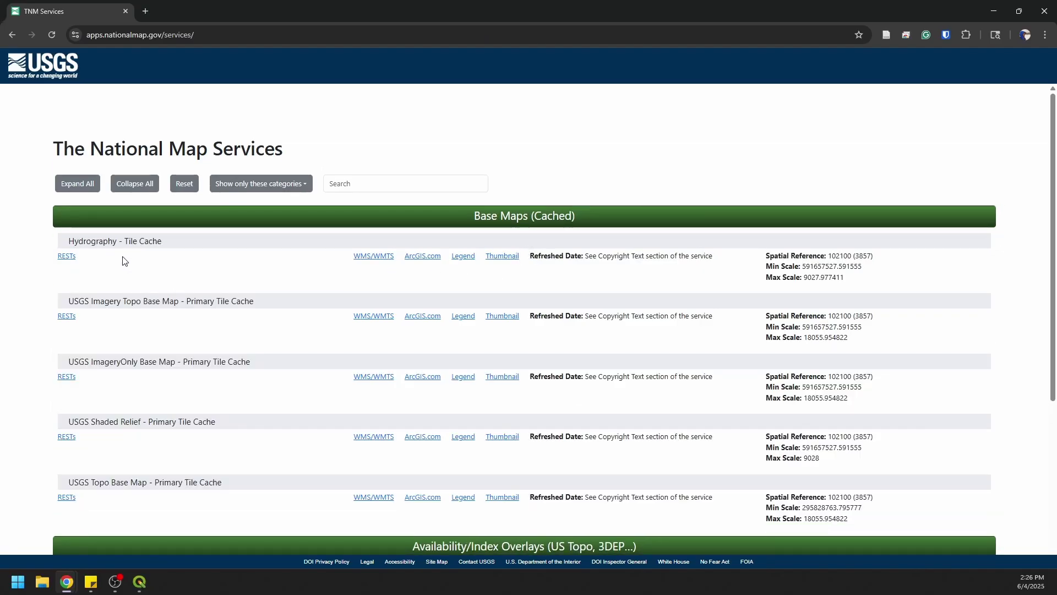
scroll(125, 258, "down", 1)
scroll(147, 244, "down", 1)
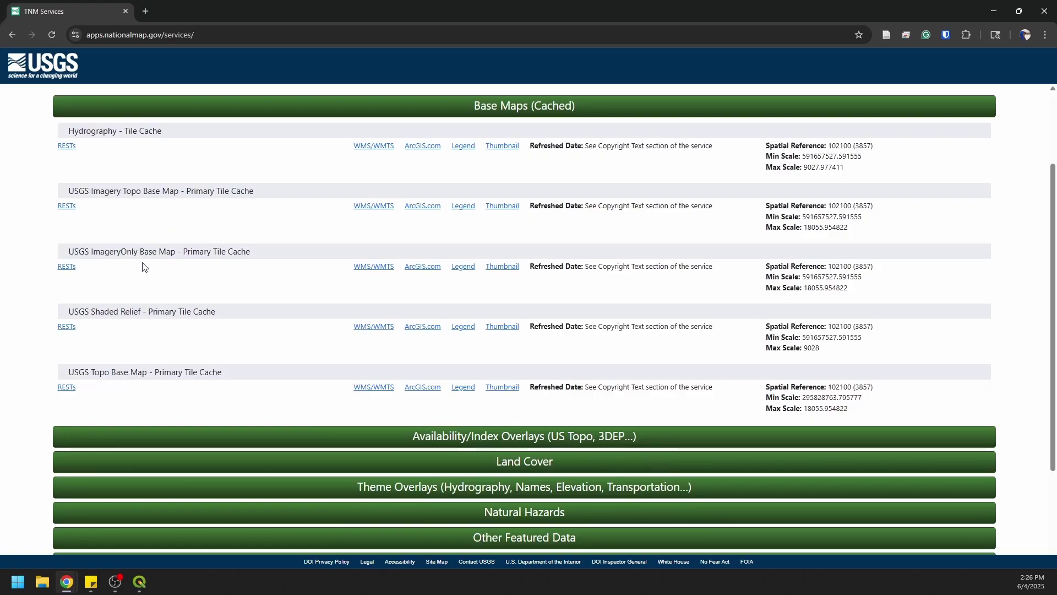
scroll(248, 386, "down", 3)
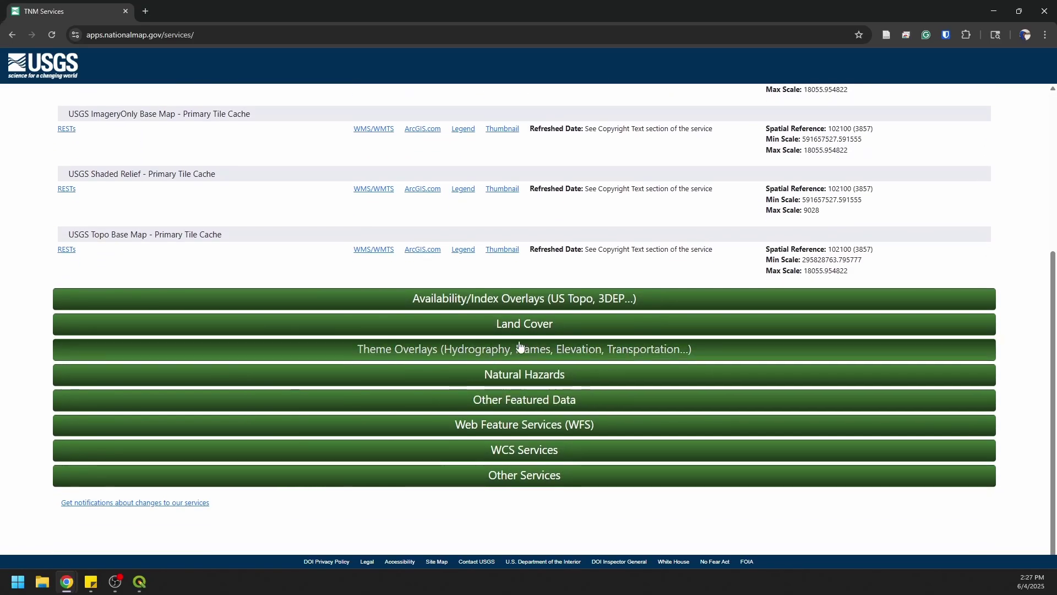
left_click(537, 325)
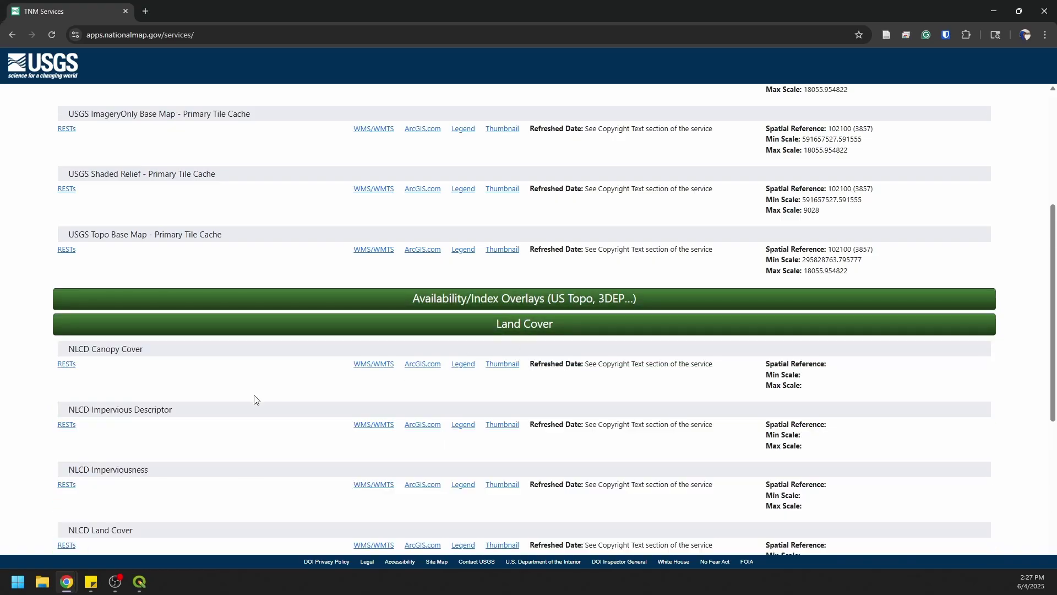
scroll(253, 399, "down", 3)
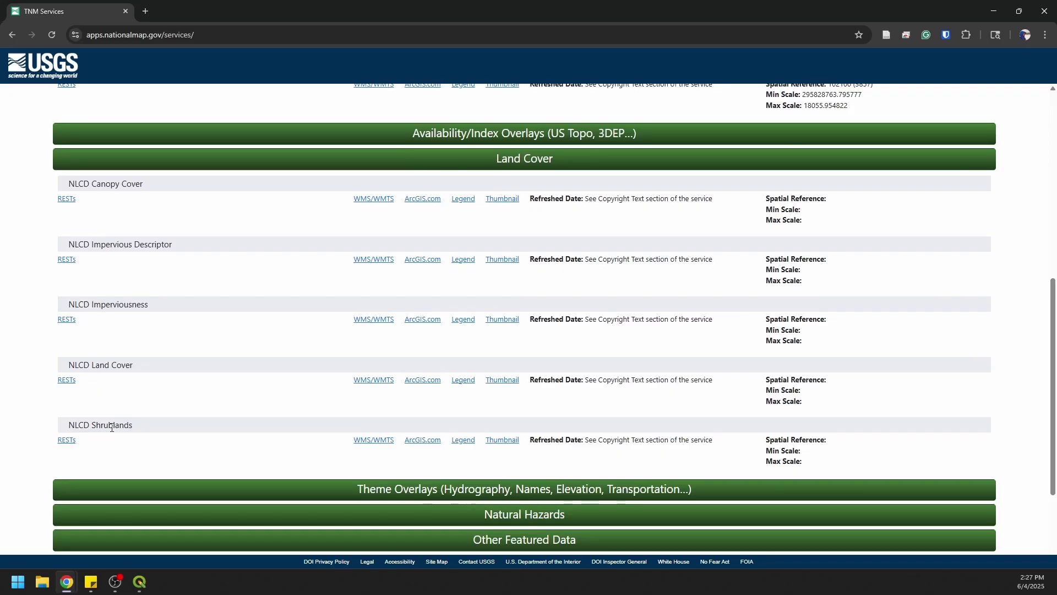
Switch back to QGIS and examine the land cover map close up along the river valley at about 1:50,000 scale
left_click(139, 581)
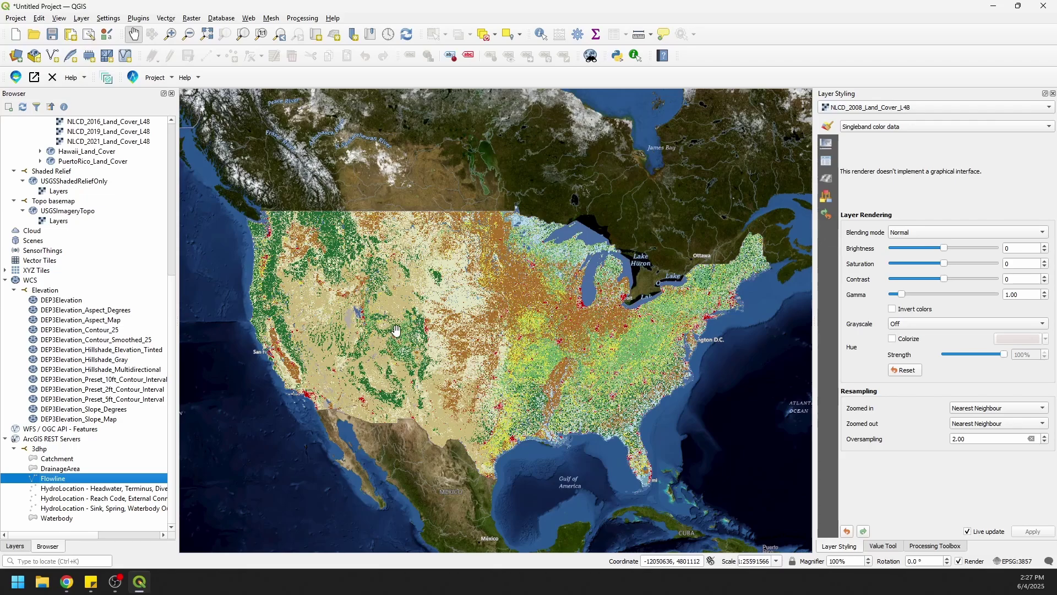
scroll(396, 330, "up", 4)
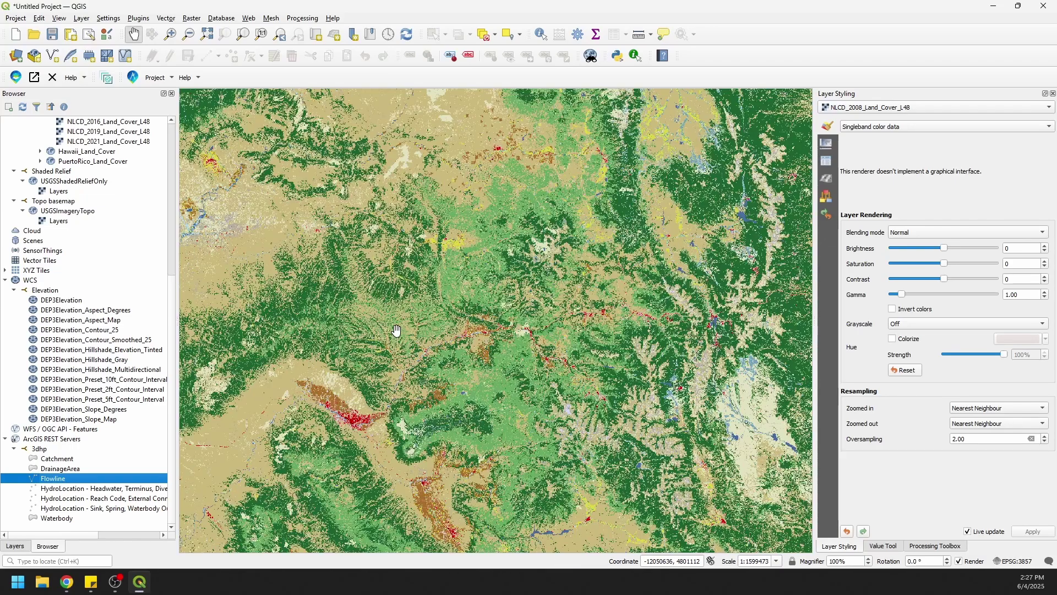
left_click_drag(315, 333, 382, 337)
scroll(412, 397, "up", 2)
scroll(550, 467, "up", 1)
left_click_drag(551, 467, 475, 318)
scroll(576, 317, "up", 1)
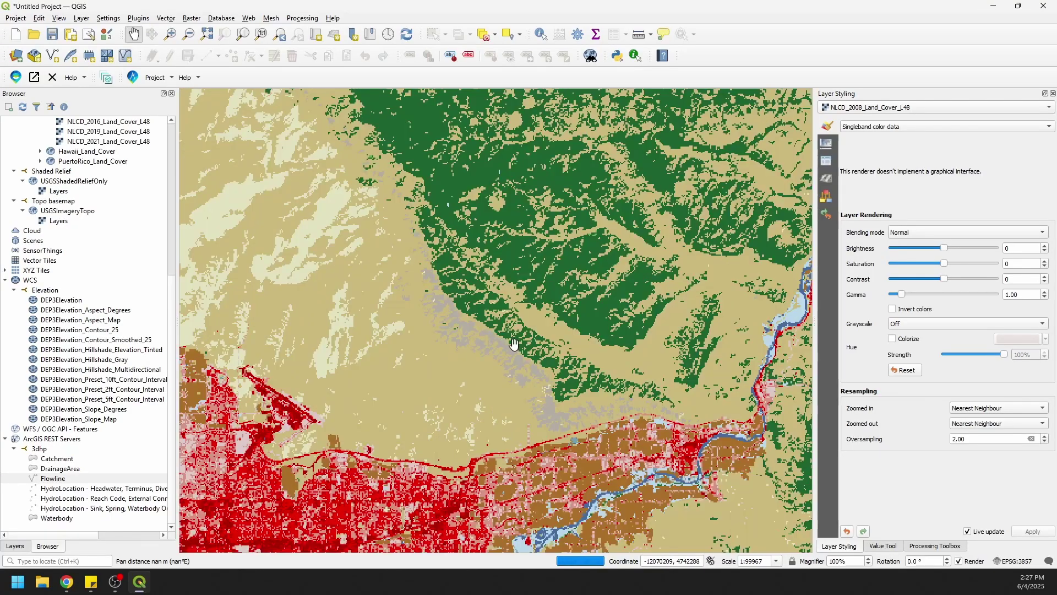
scroll(575, 318, "up", 1)
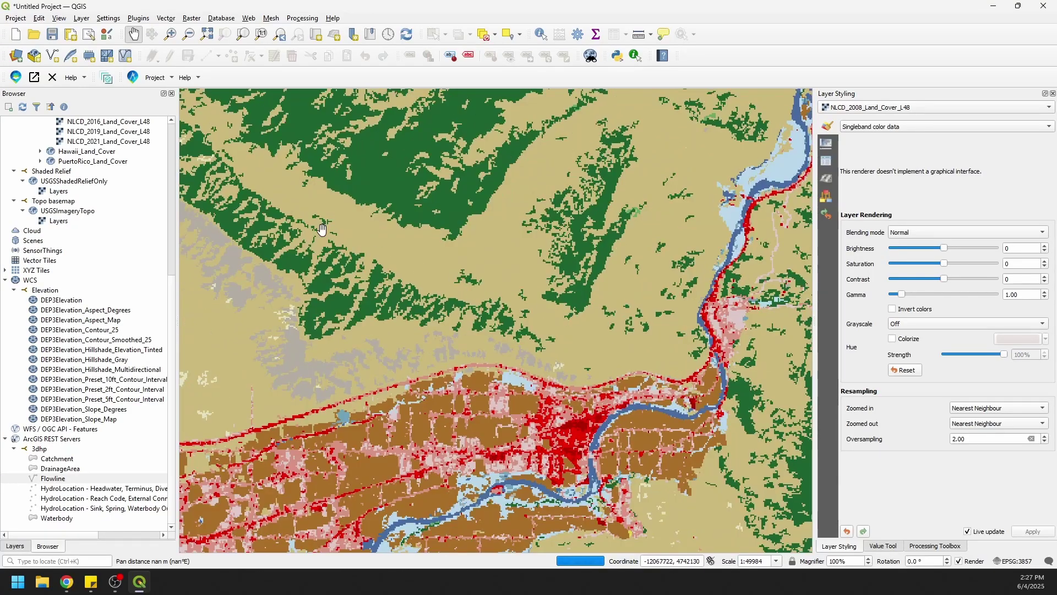
Compare the 2008 and 2021 land cover by repeatedly toggling NLCD_2008_Land_Cover_L48, and leave that layer hidden
left_click(24, 547)
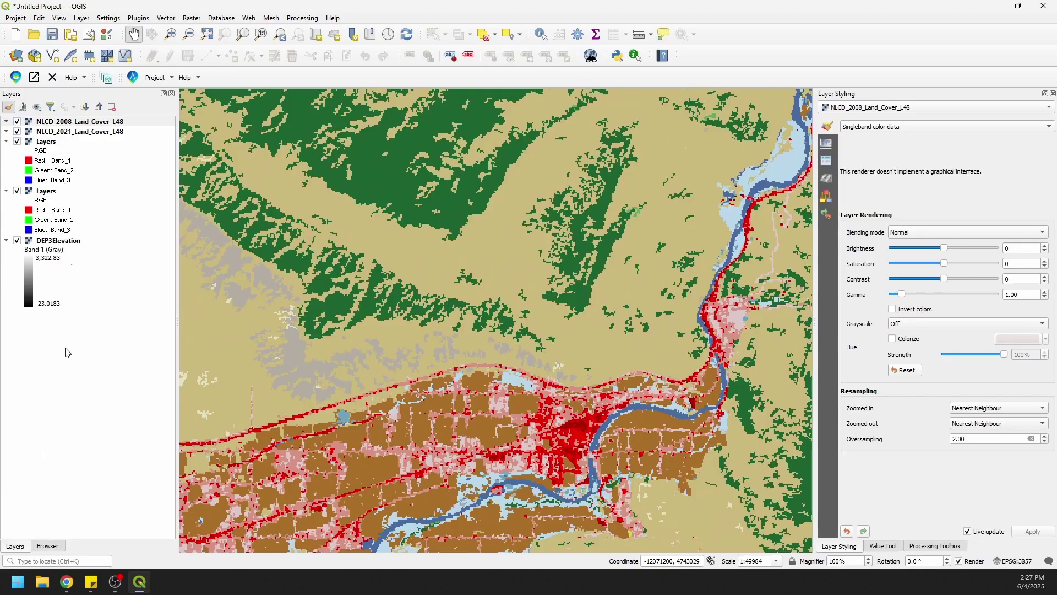
left_click(17, 125)
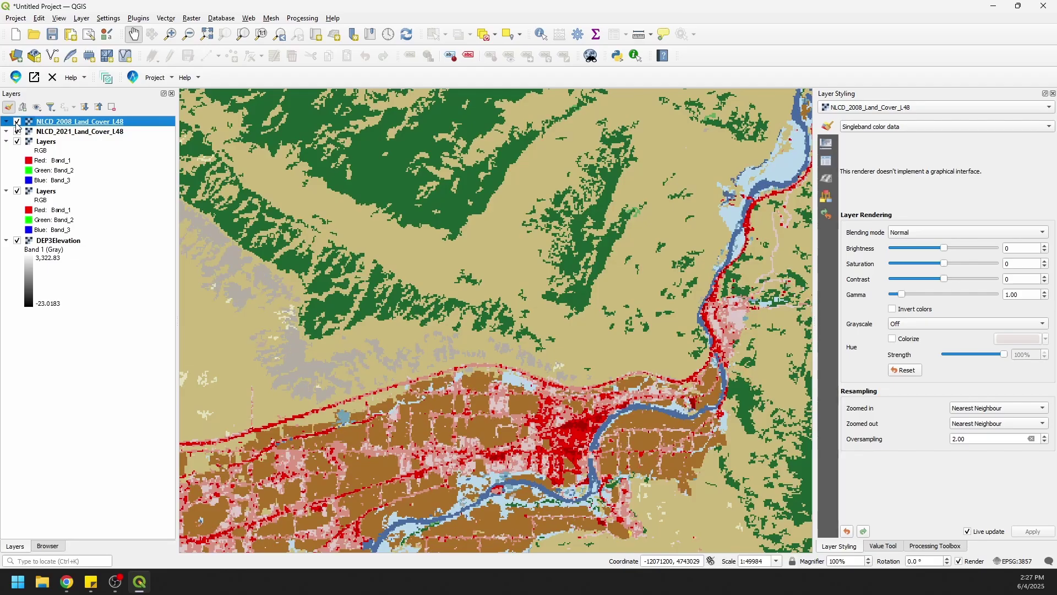
left_click(17, 126)
left_click(17, 122)
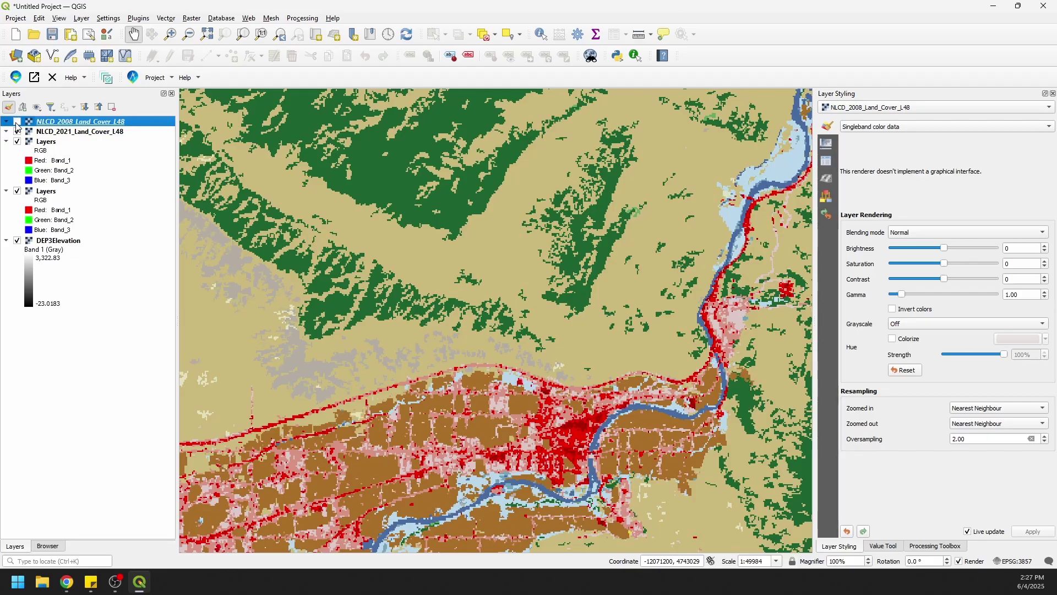
left_click(17, 122)
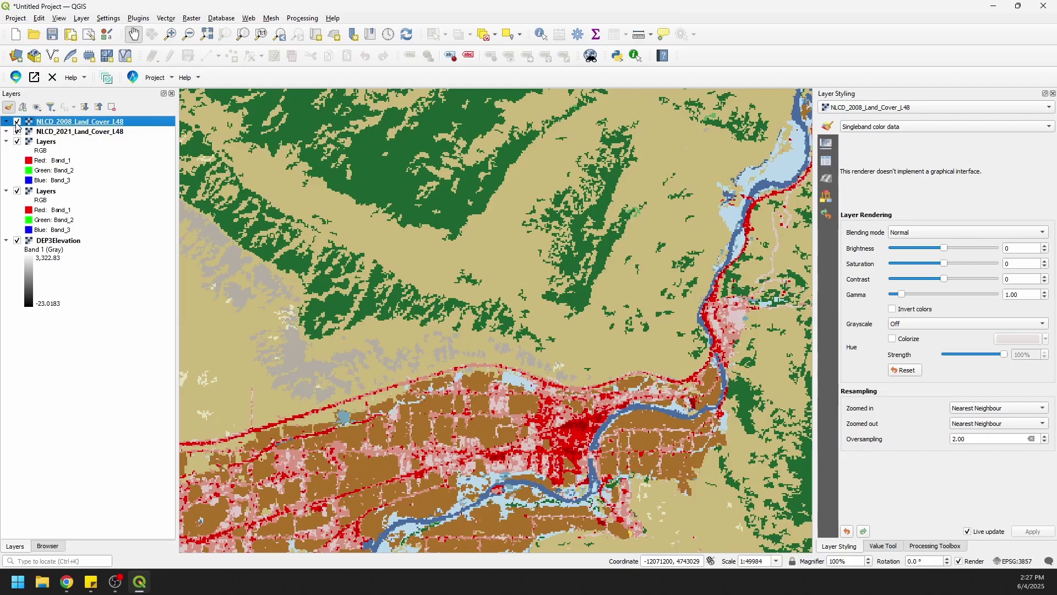
left_click(16, 123)
left_click(17, 123)
left_click(17, 122)
left_click(17, 122)
left_click(17, 123)
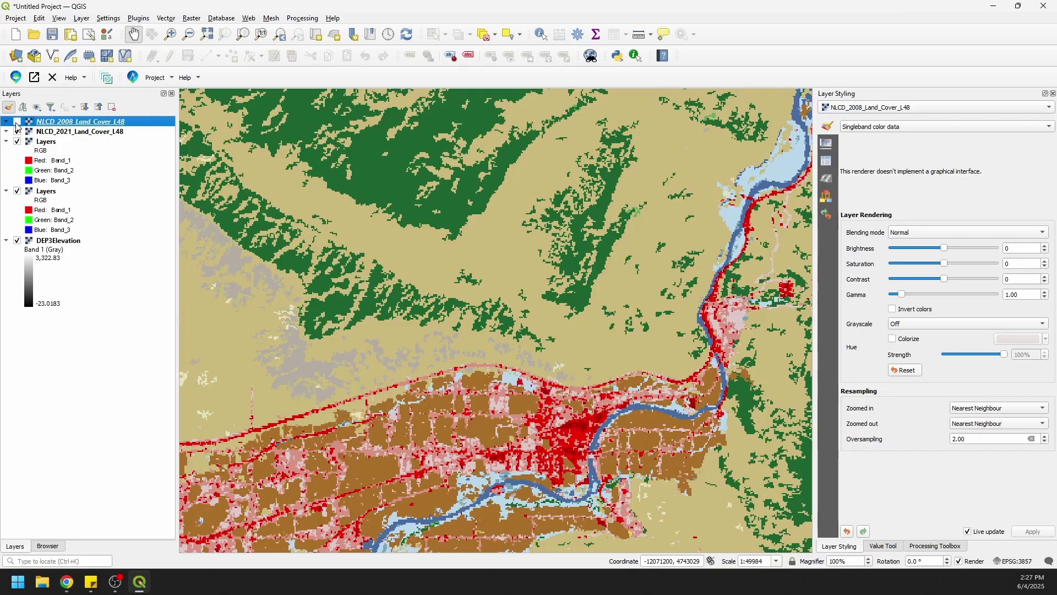
Hide the NLCD_2021_Land_Cover_L48 layer and inspect the imagery topo basemap beneath it in closer detail
left_click(17, 132)
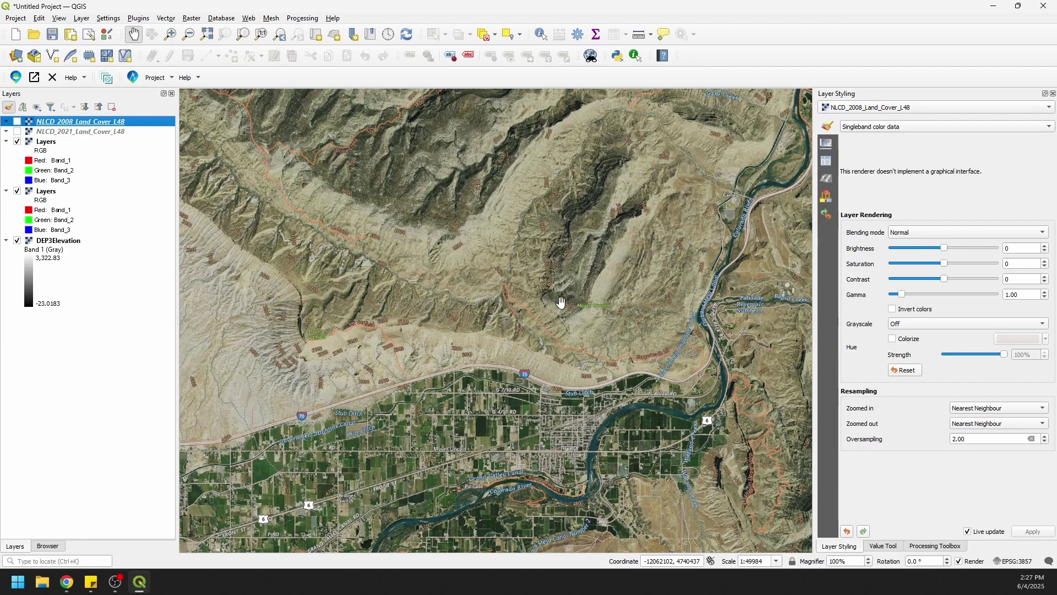
scroll(550, 211, "up", 2)
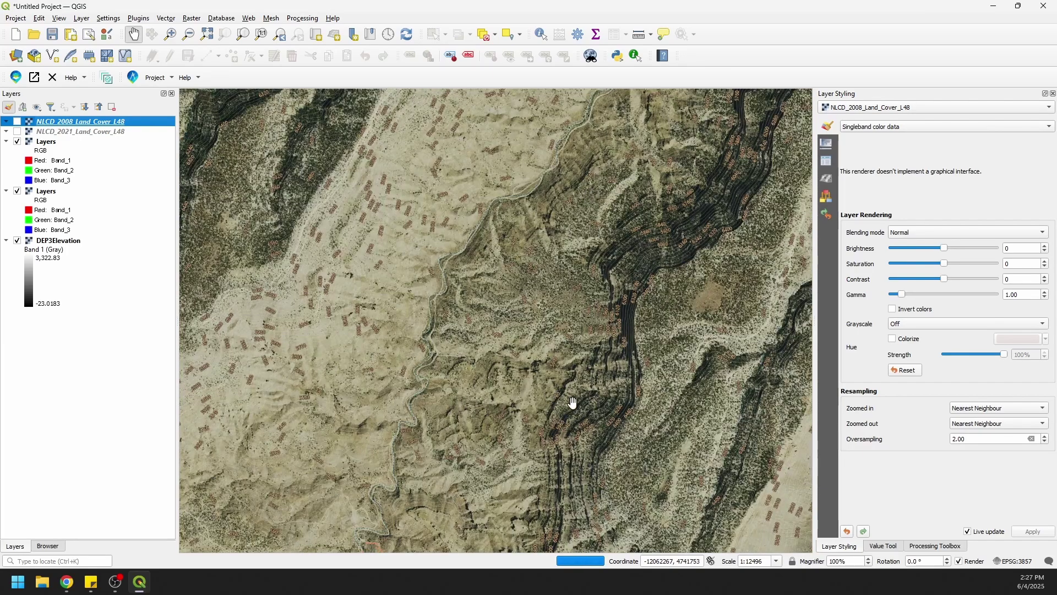
scroll(611, 388, "down", 1)
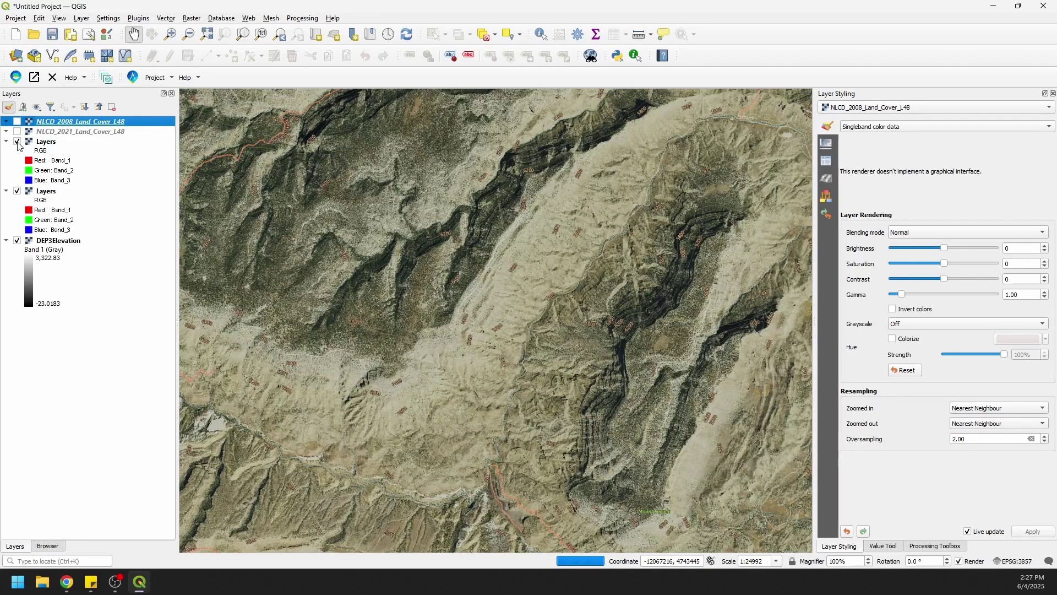
Hide the imagery topo and shaded relief layers so that only DEP3Elevation is displayed over a wider area
left_click(17, 142)
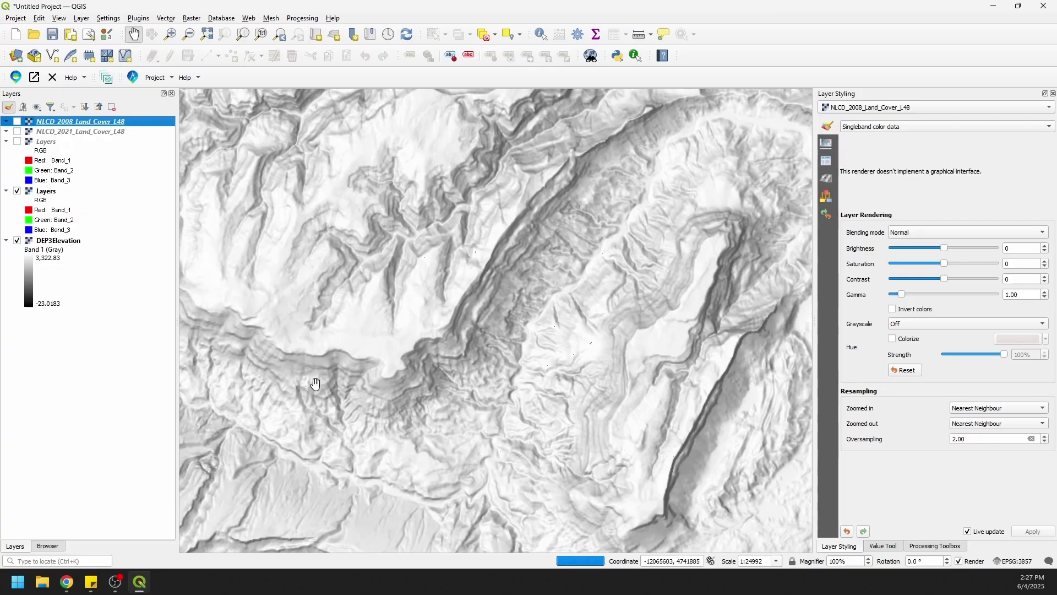
left_click(17, 191)
scroll(597, 387, "down", 1)
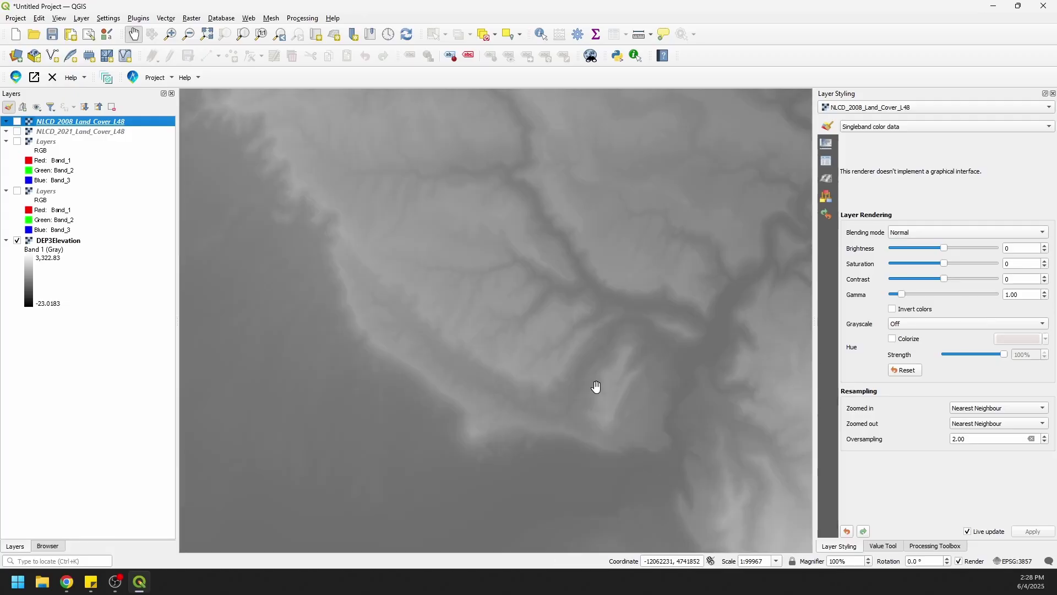
scroll(596, 387, "down", 2)
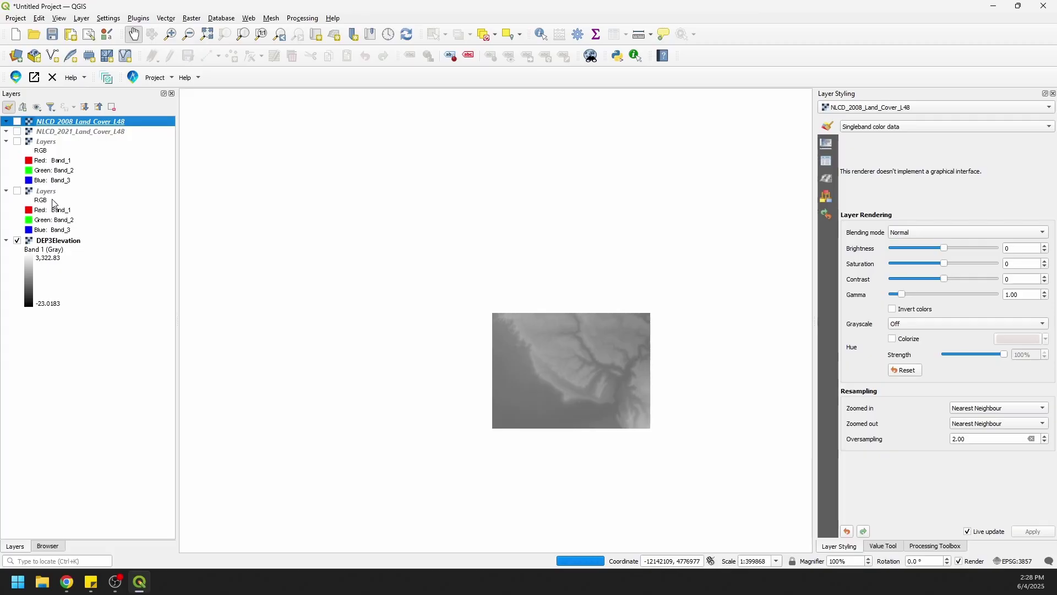
Check the source details of the DEP3Elevation layer and select it to show its styling settings
mouse_move(52, 198)
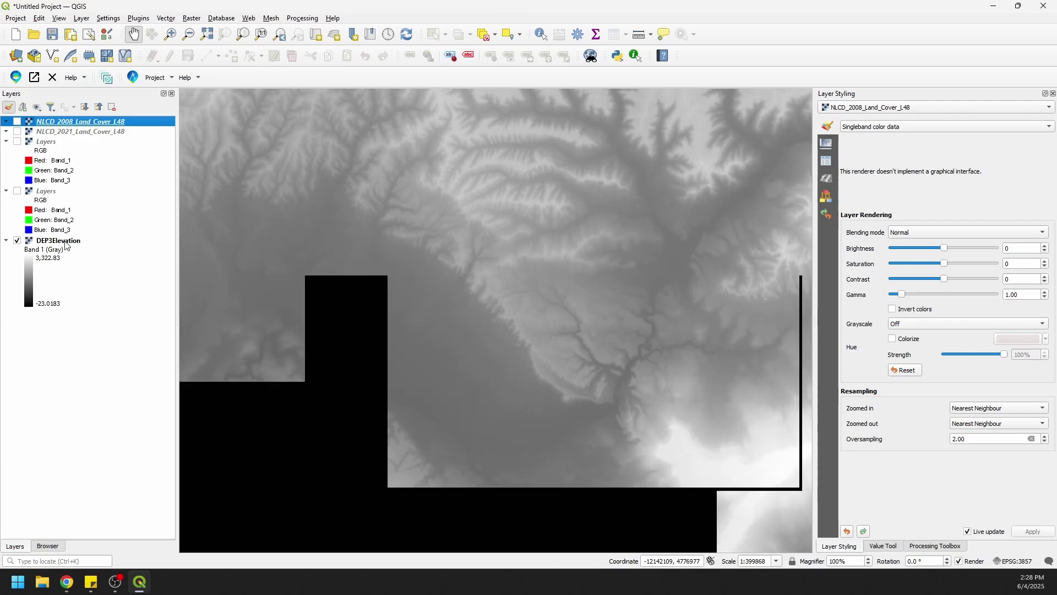
mouse_move(67, 244)
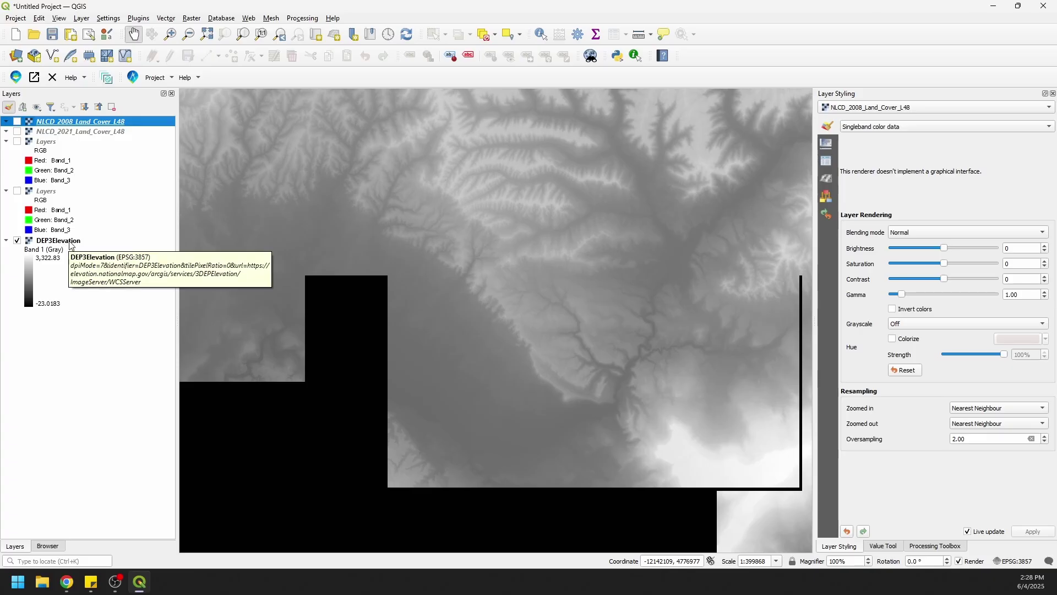
left_click(58, 241)
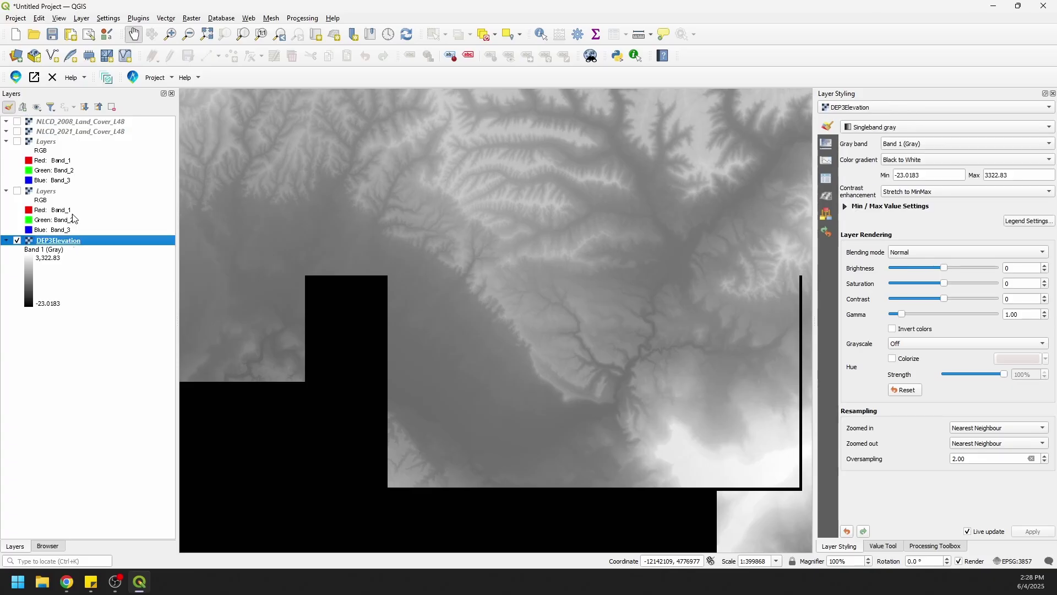
Remove all five layers, from NLCD_2008_Land_Cover_L48 through DEP3Elevation, from the project
left_click(65, 121, "shift")
right_click(64, 122)
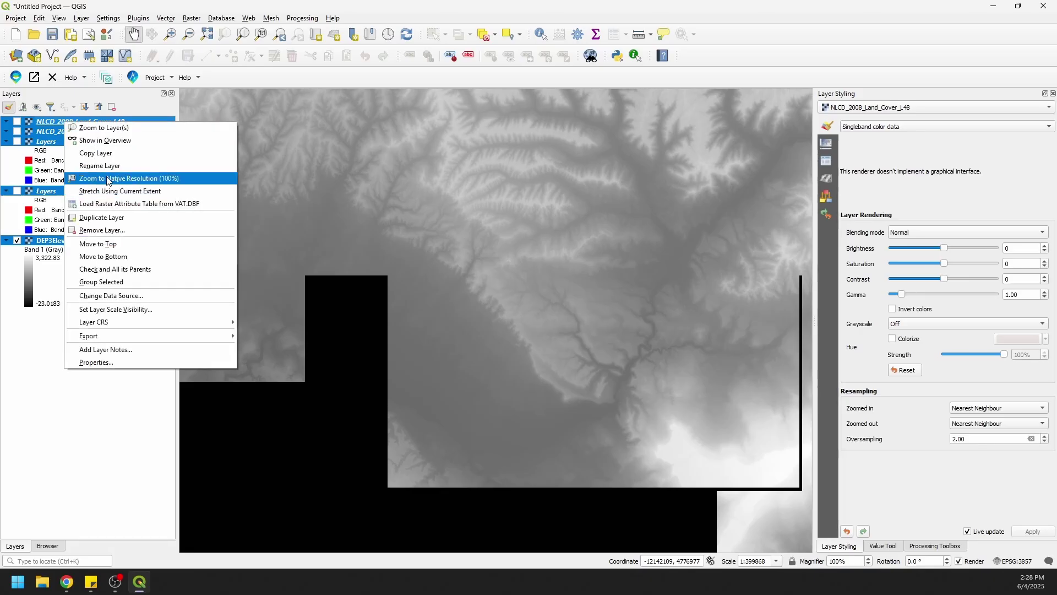
left_click(121, 230)
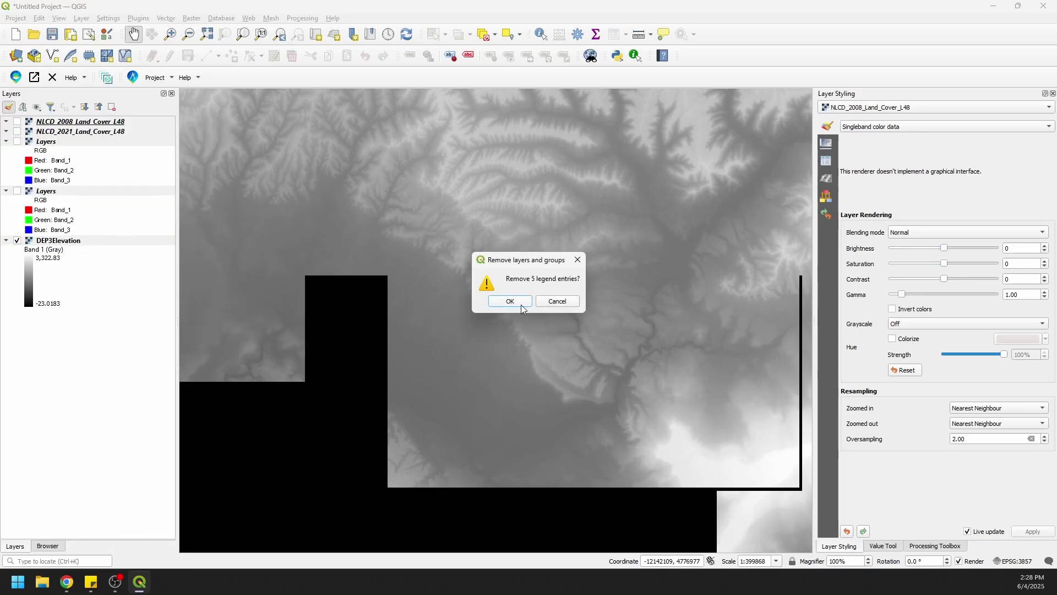
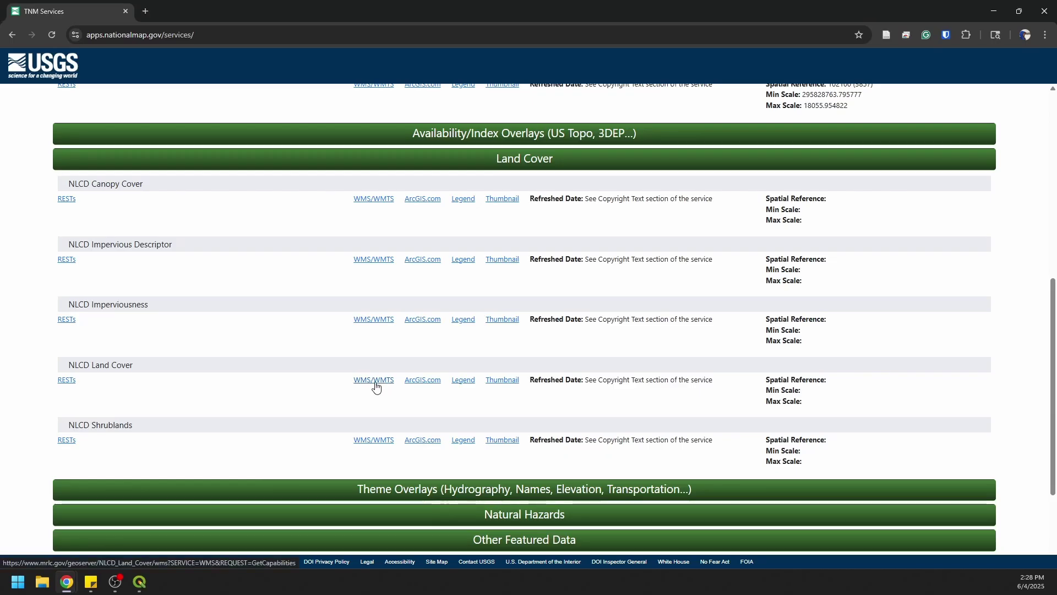
Check the NLCD Land Cover WMS/WMTS capabilities document on the National Map Services page, and copy that service's link address
left_click(375, 380)
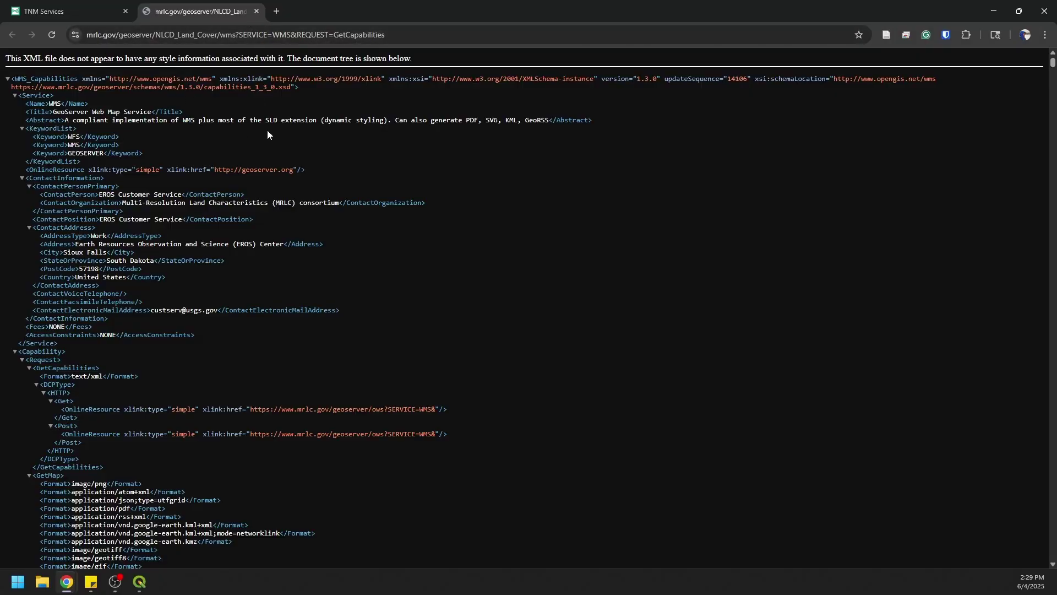
left_click(256, 11)
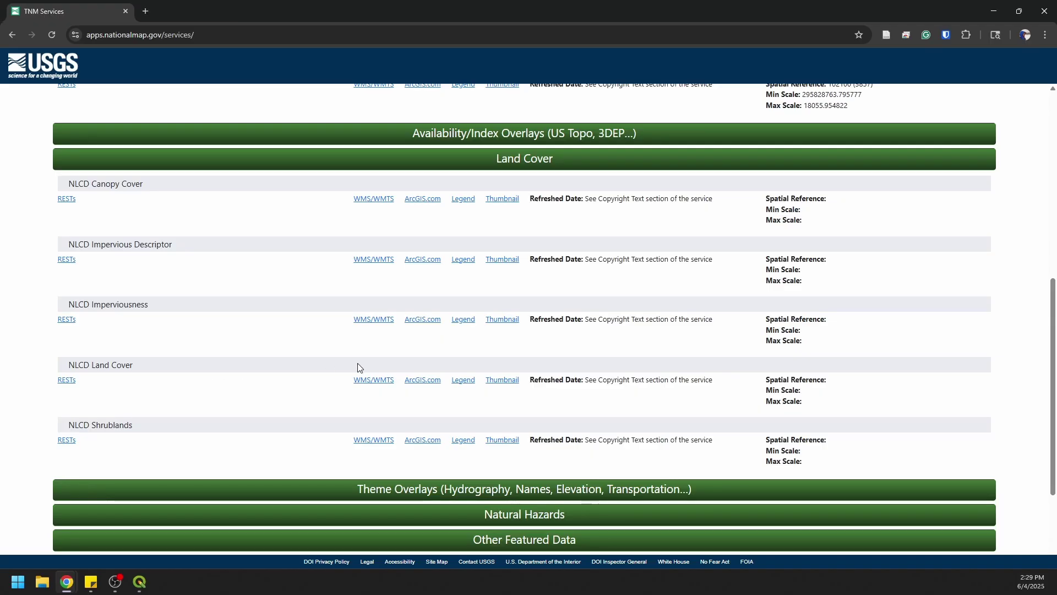
right_click(376, 384)
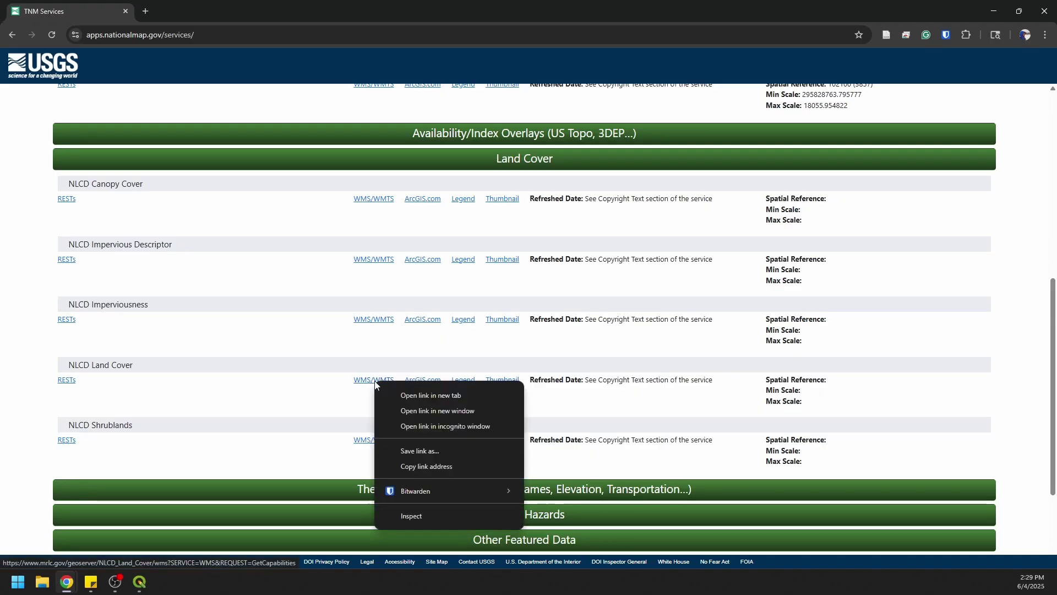
left_click(435, 465)
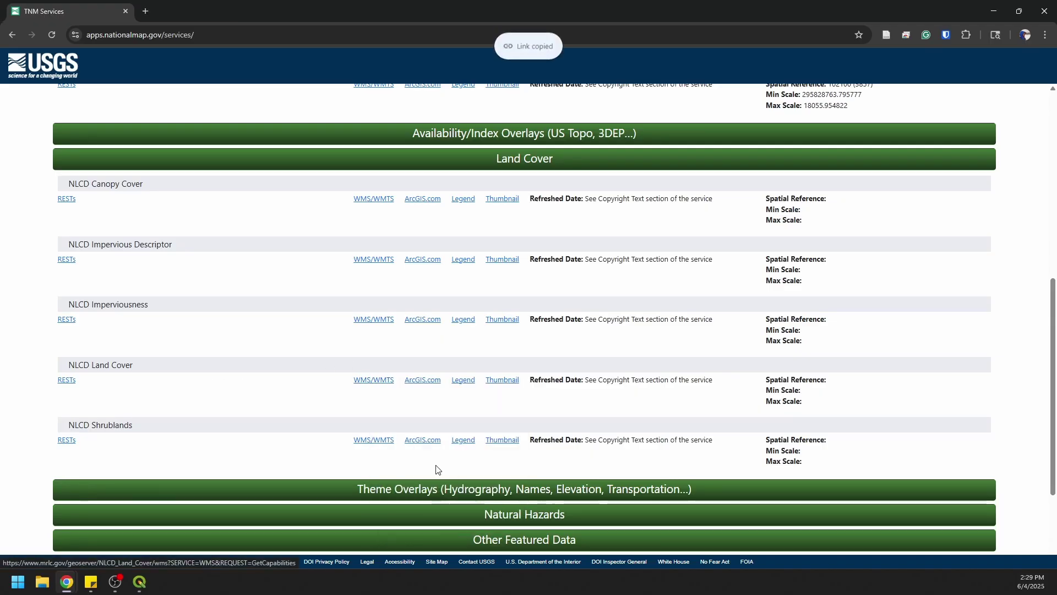
In QGIS, create a WMS/WMTS connection named NLCD Landcover using the copied NLCD Land Cover service URL
left_click(141, 581)
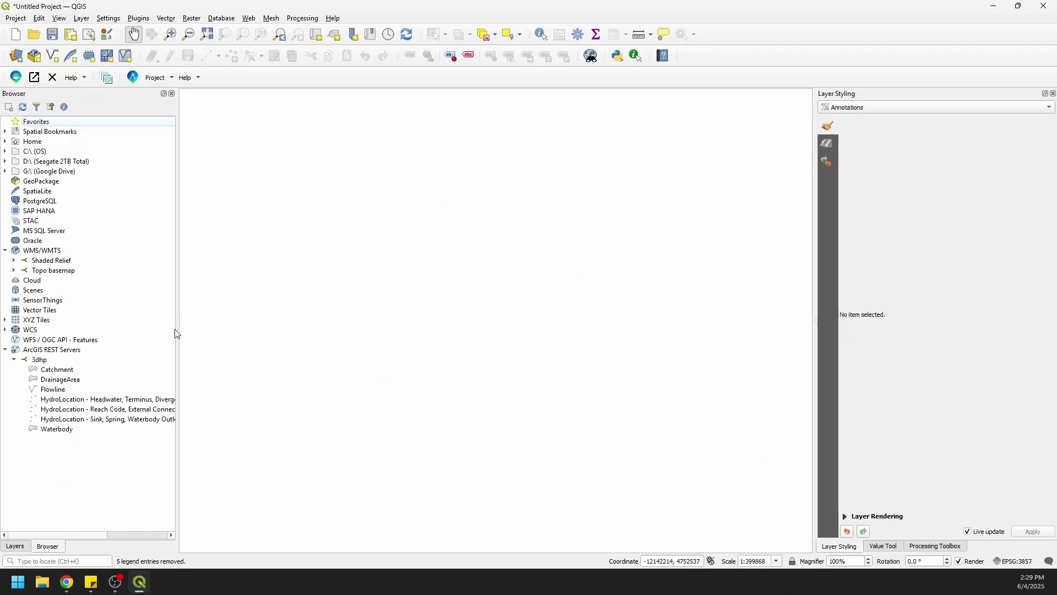
right_click(47, 251)
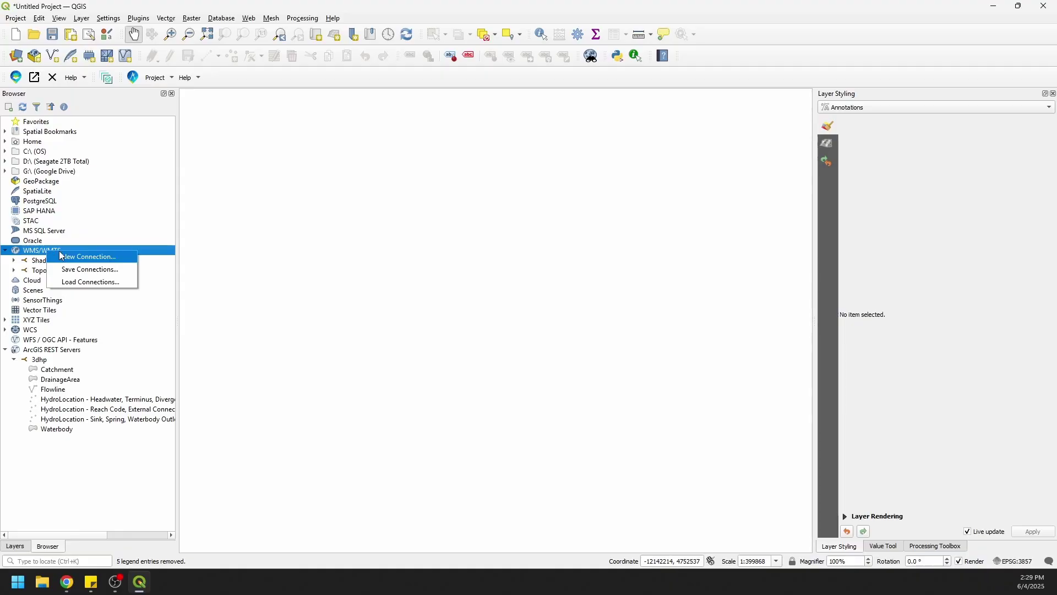
left_click(90, 257)
left_click(445, 64)
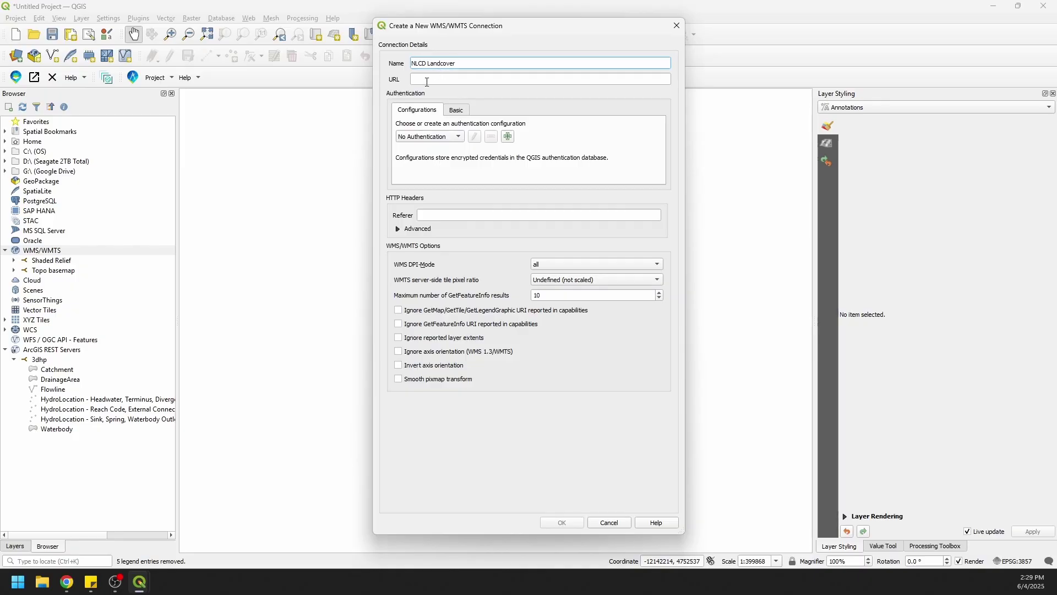
left_click(429, 80)
key("ctrl+v")
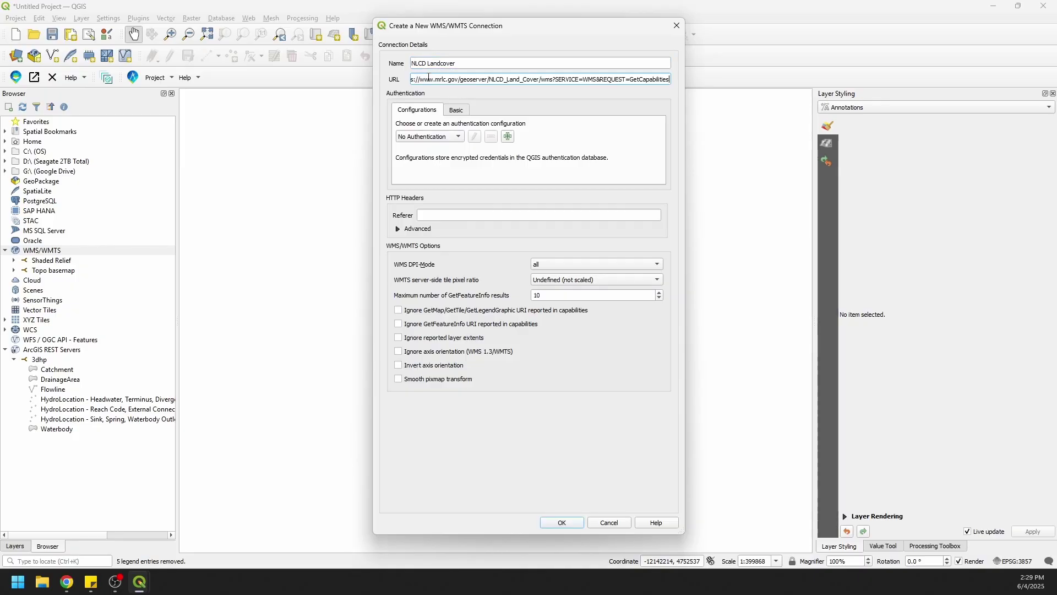
left_click(561, 523)
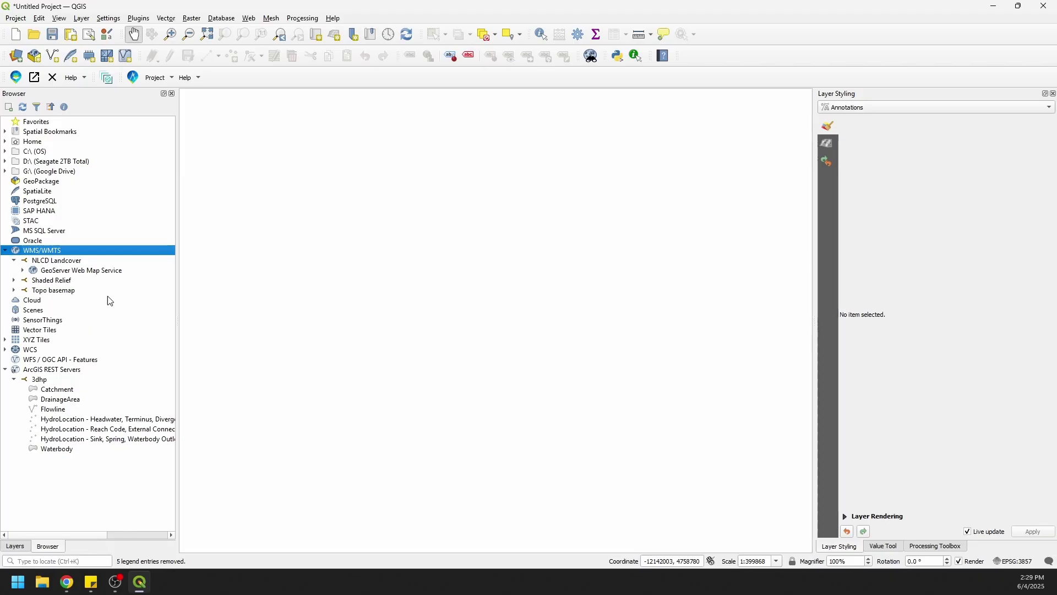
Add NLCD_2021_Land_Cover_L48 from the connection's CONUS_Land_Cover group to the map and inspect it at closer and wider scales
left_click(23, 271)
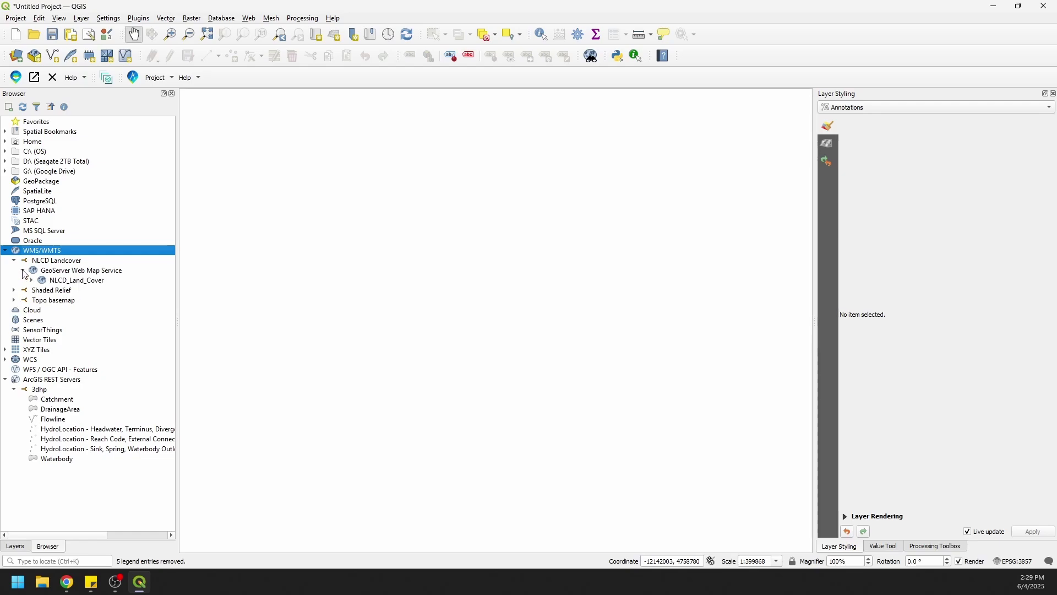
left_click(31, 282)
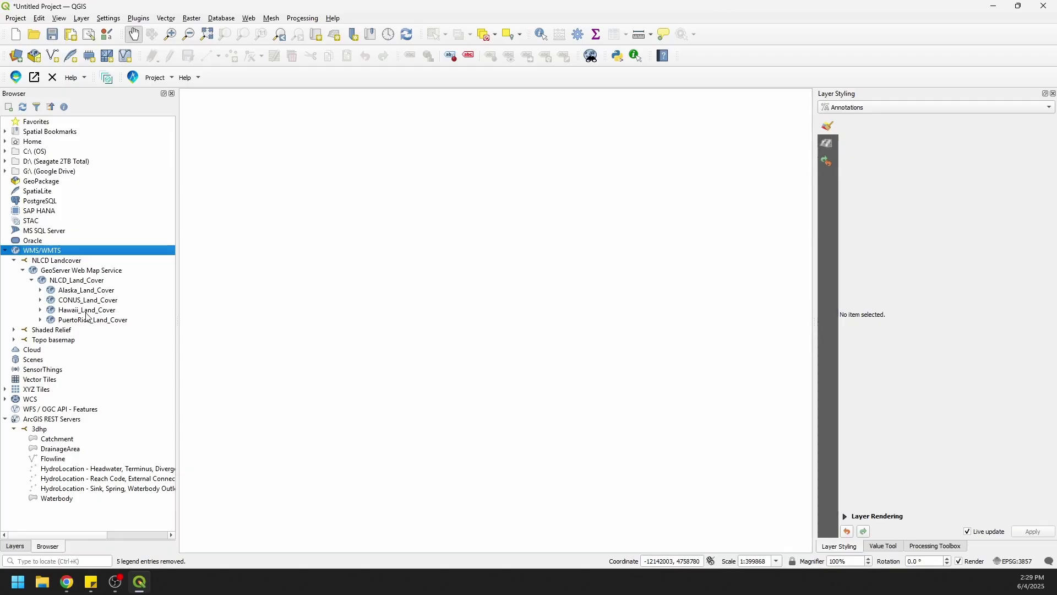
left_click(41, 300)
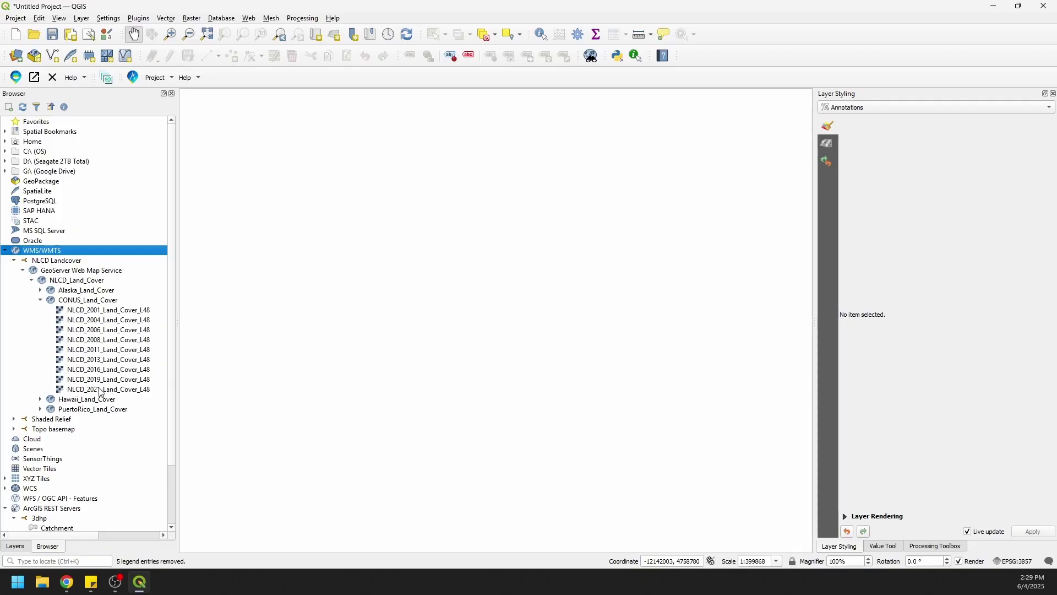
left_click_drag(101, 393, 315, 343)
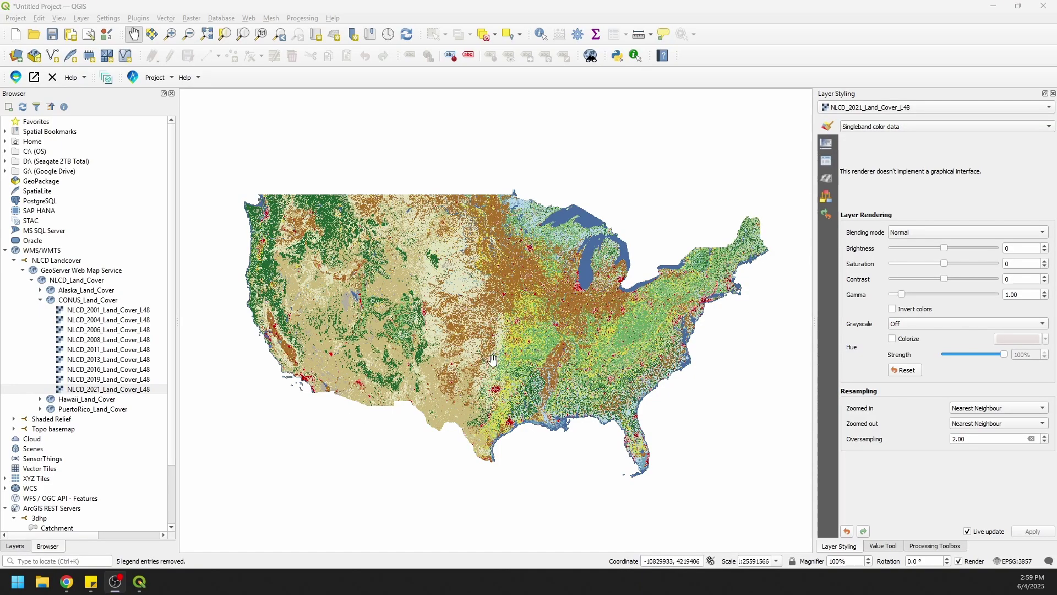
scroll(493, 360, "up", 3)
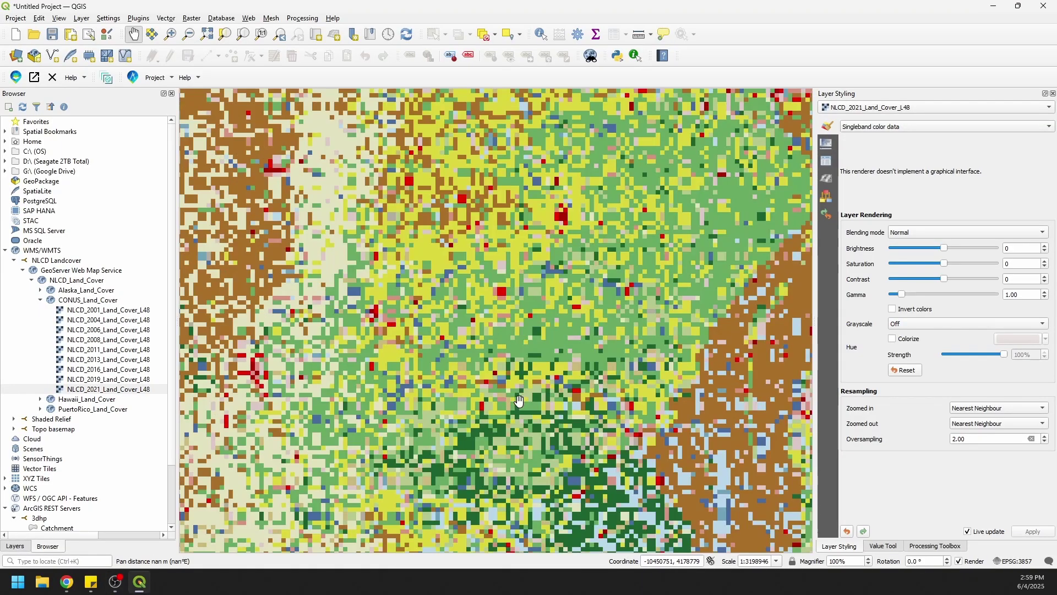
scroll(522, 398, "up", 2)
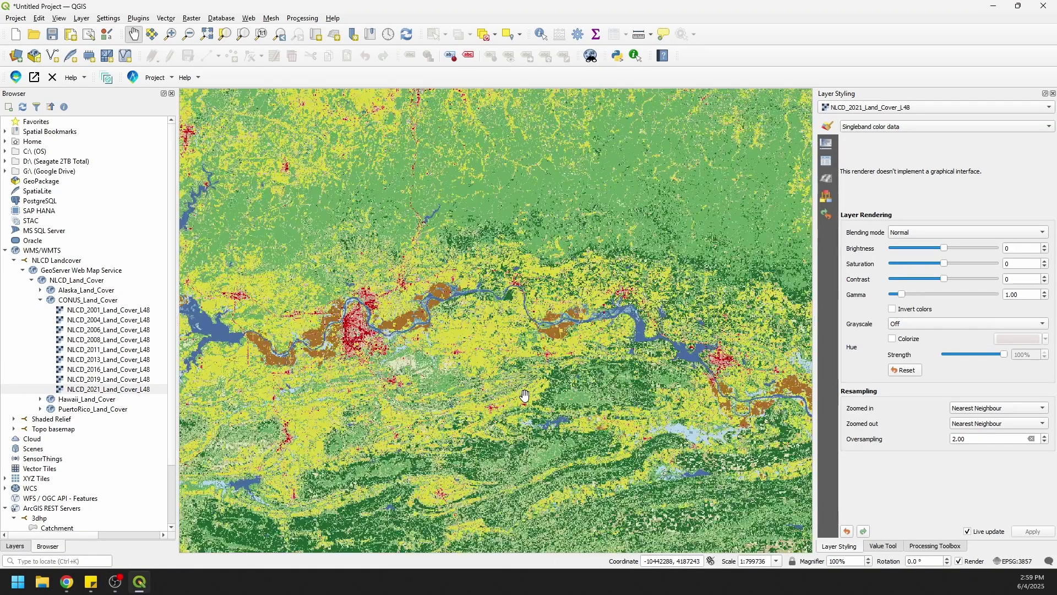
scroll(390, 302, "up", 2)
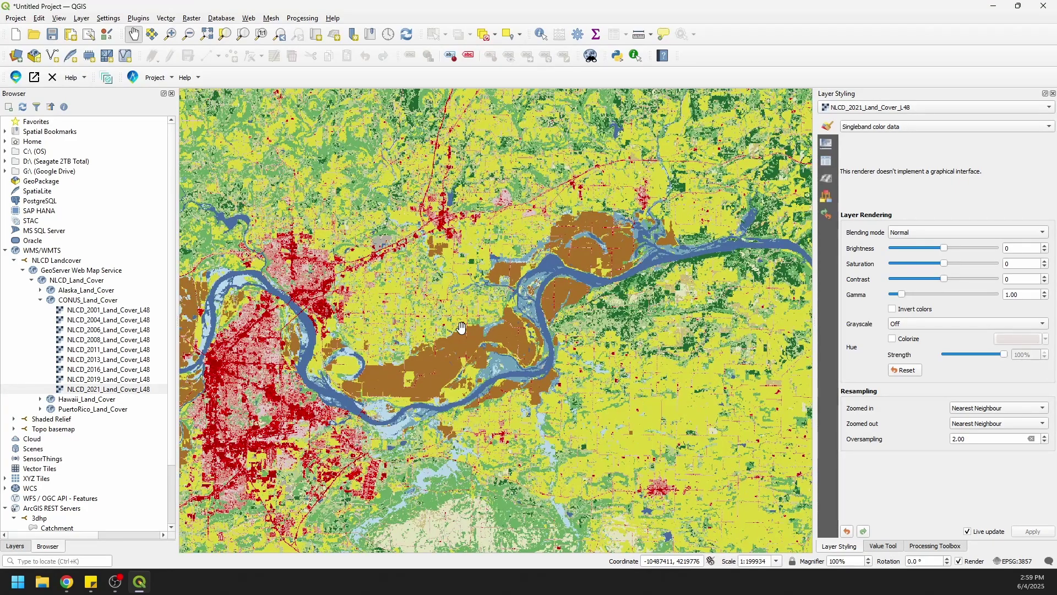
scroll(462, 328, "down", 3)
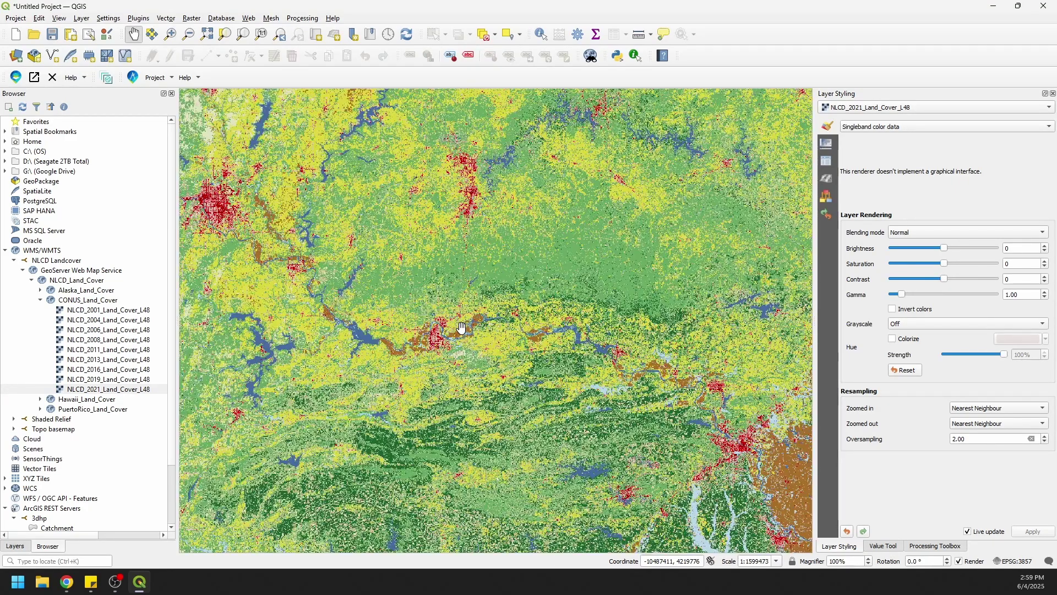
scroll(461, 327, "down", 1)
scroll(461, 328, "down", 1)
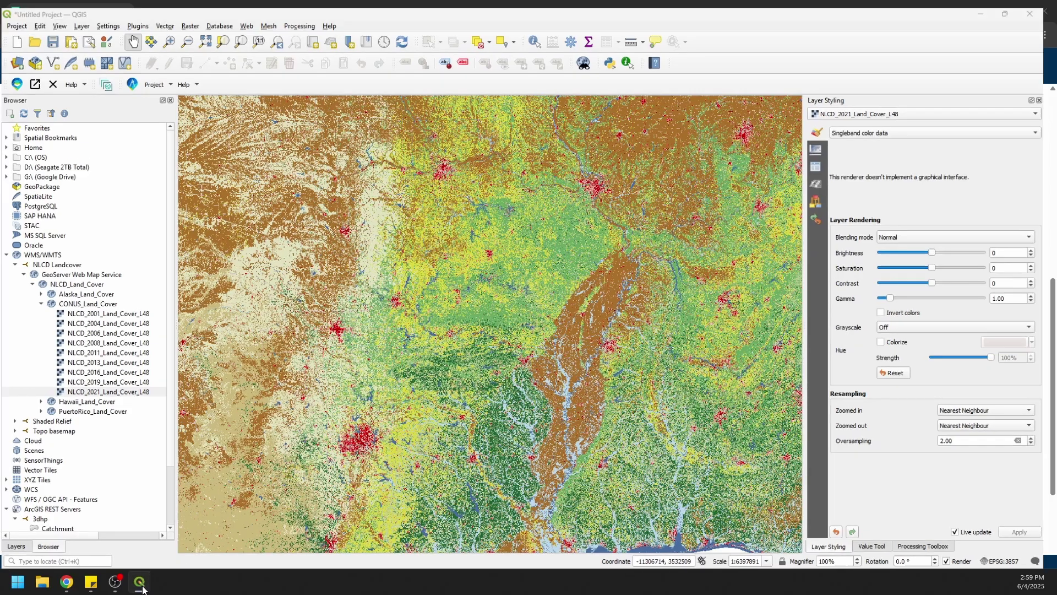
On the National Map Services page, show only the WCS Services category expanded and copy the Elevation OGC-WCS ArcGIS.com link address
left_click(115, 582)
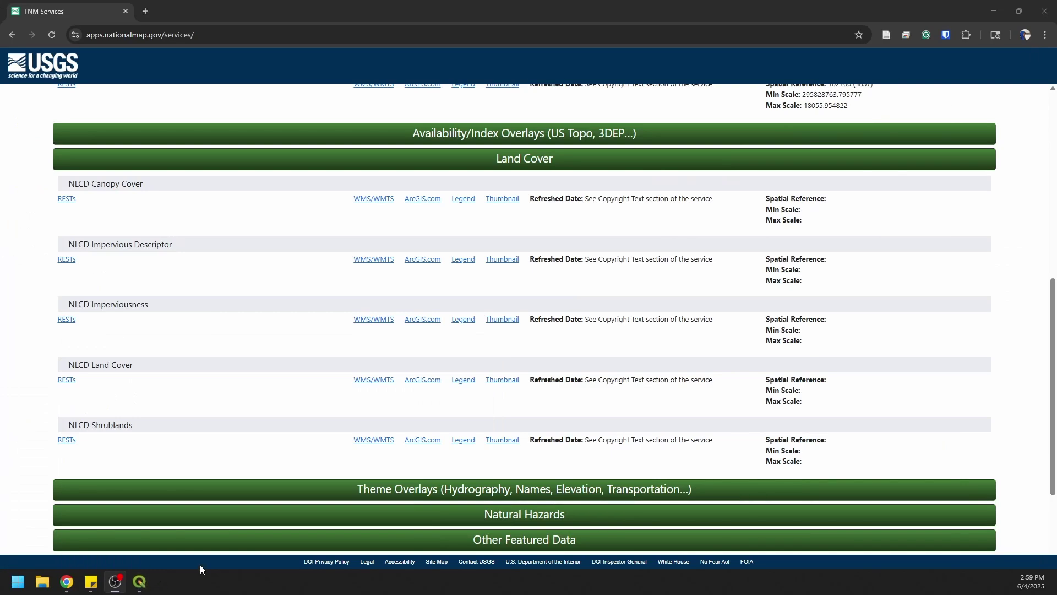
left_click(524, 163)
scroll(495, 198, "up", 5)
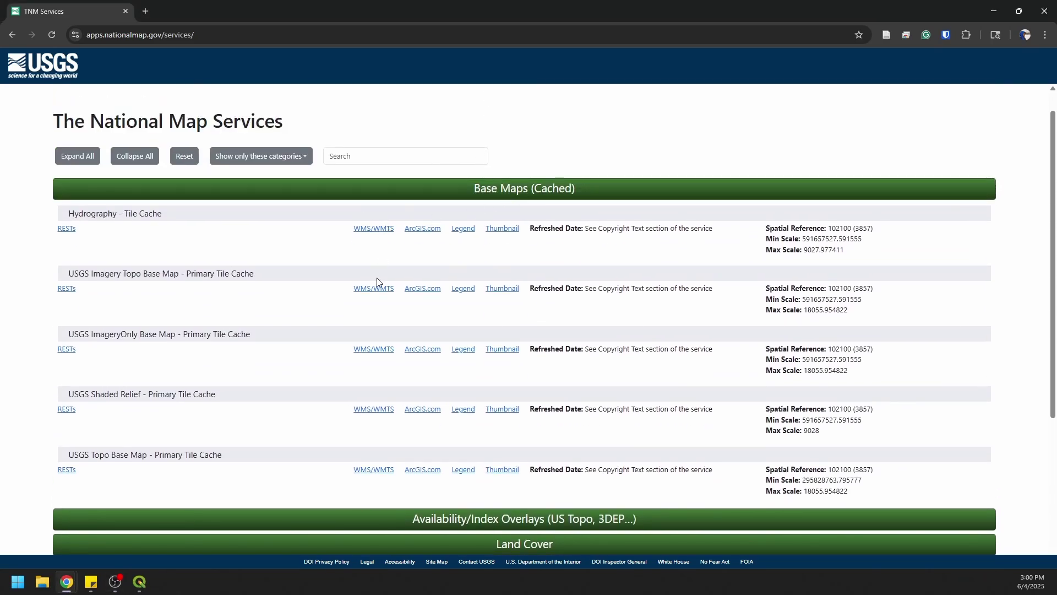
left_click(527, 189)
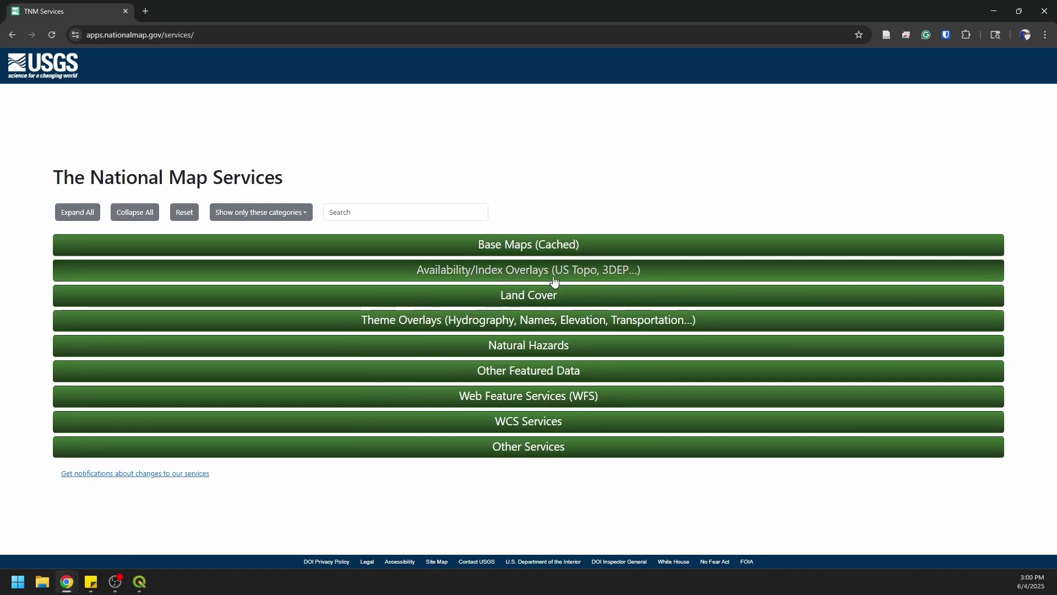
left_click(516, 423)
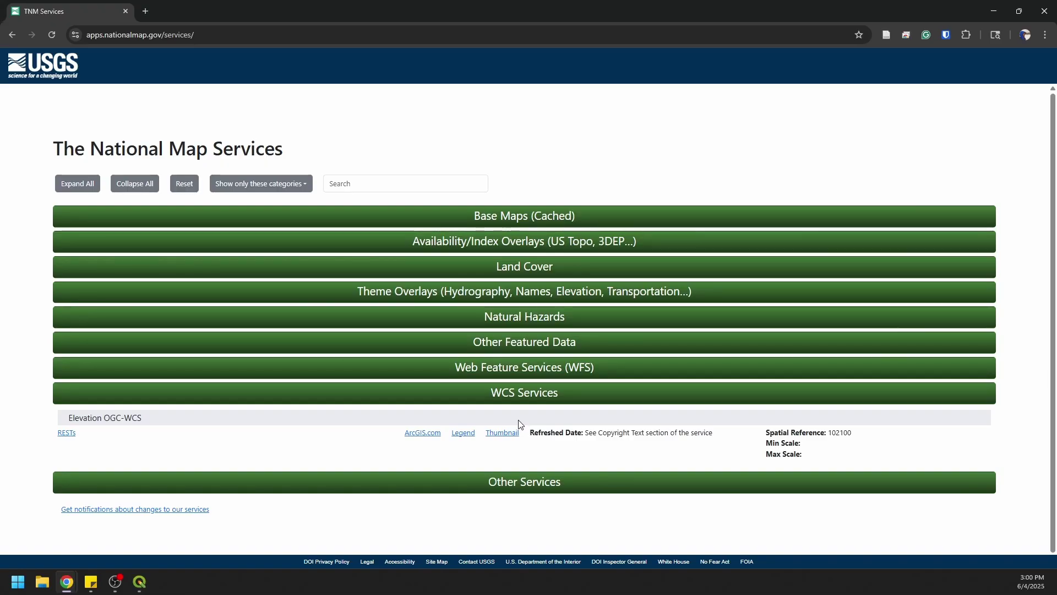
right_click(427, 436)
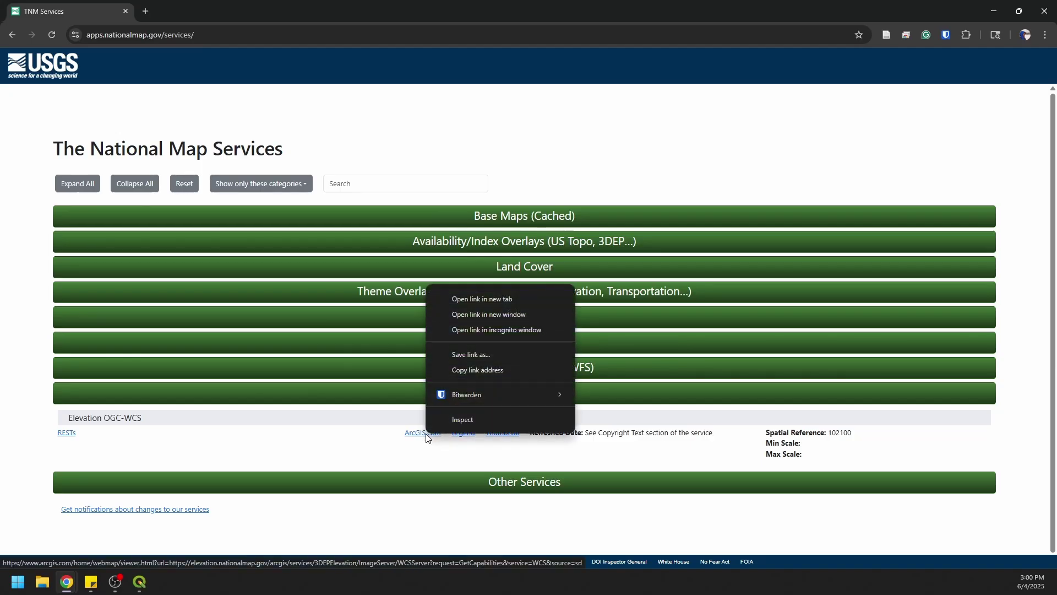
left_click(475, 371)
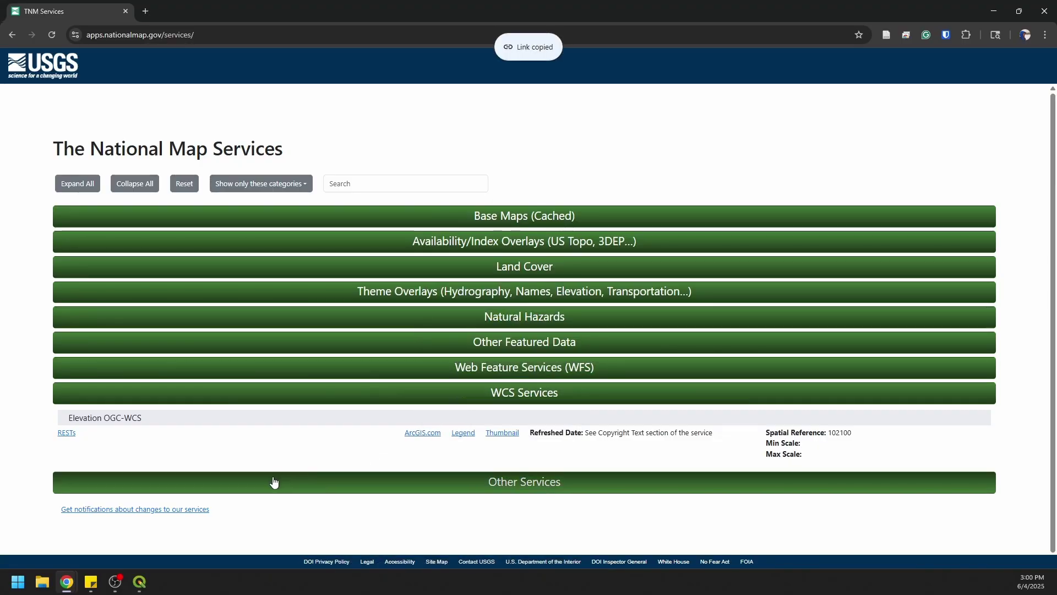
Switch to QGIS and remove the existing Elevation connection from the WCS connections
left_click(139, 582)
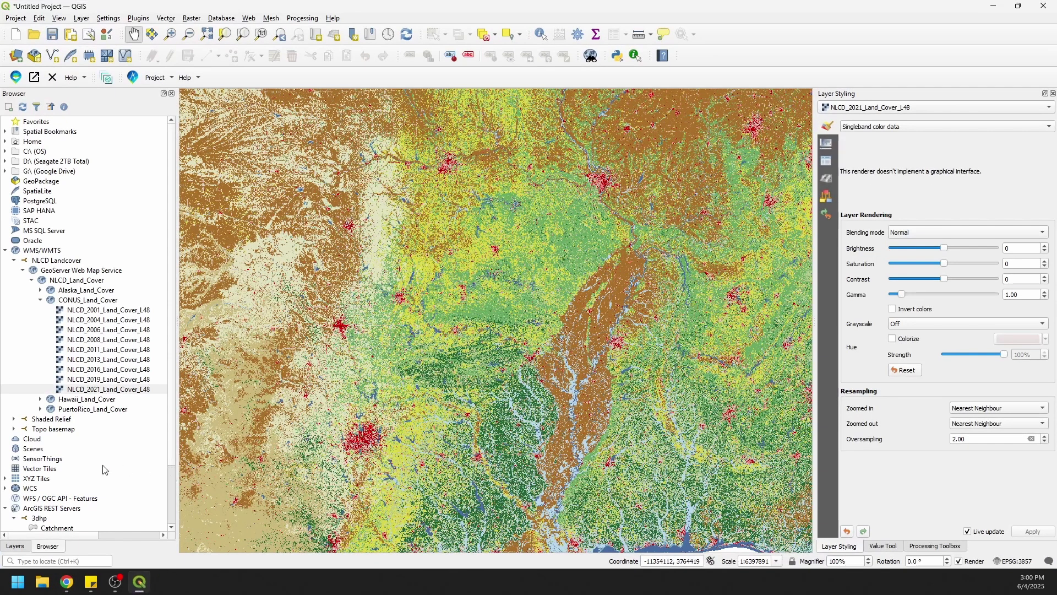
scroll(86, 468, "down", 2)
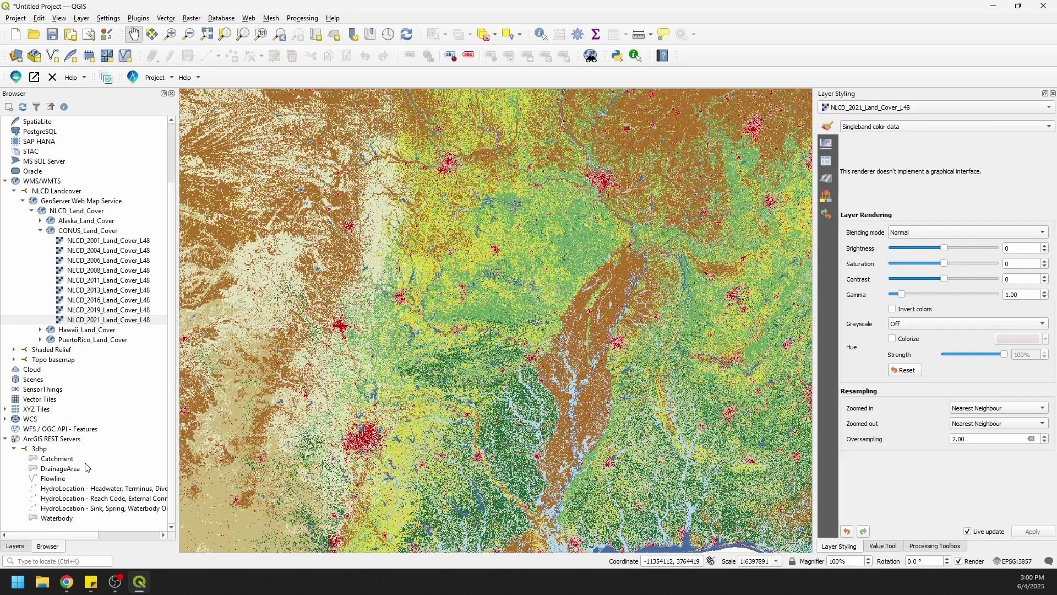
left_click(5, 419)
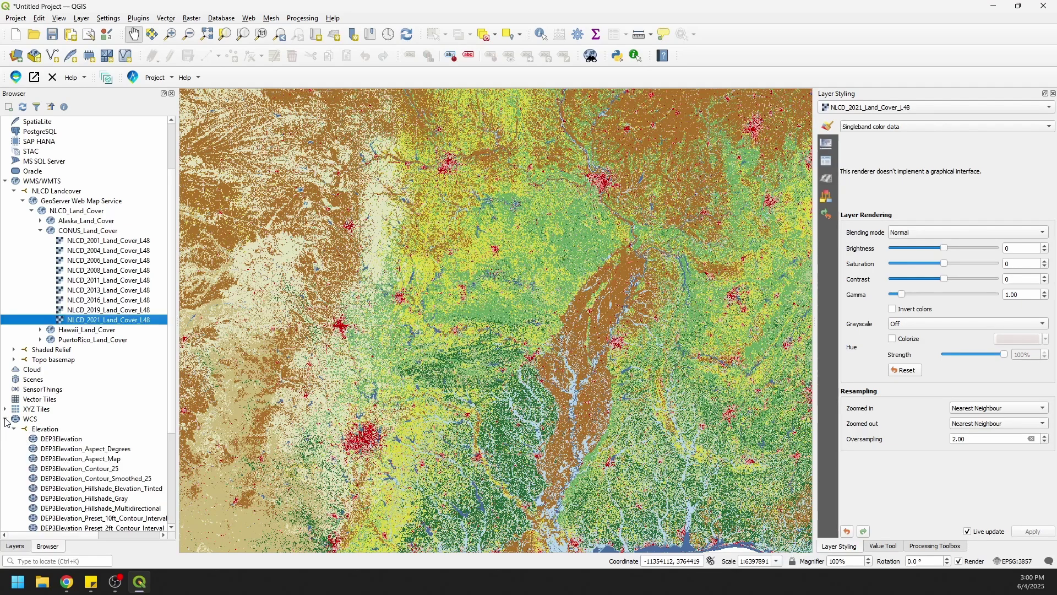
right_click(47, 433)
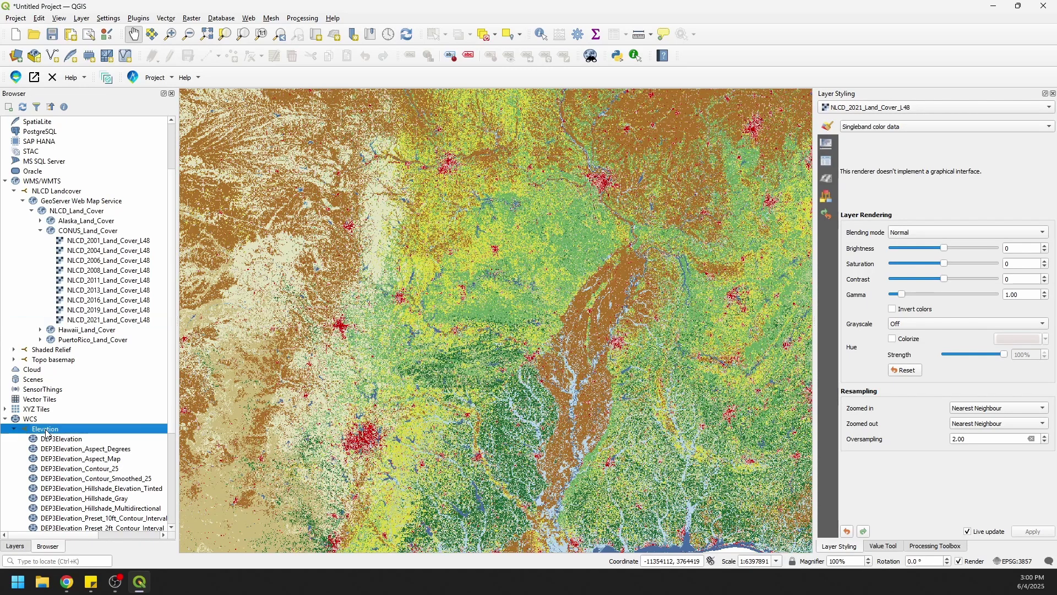
left_click(99, 475)
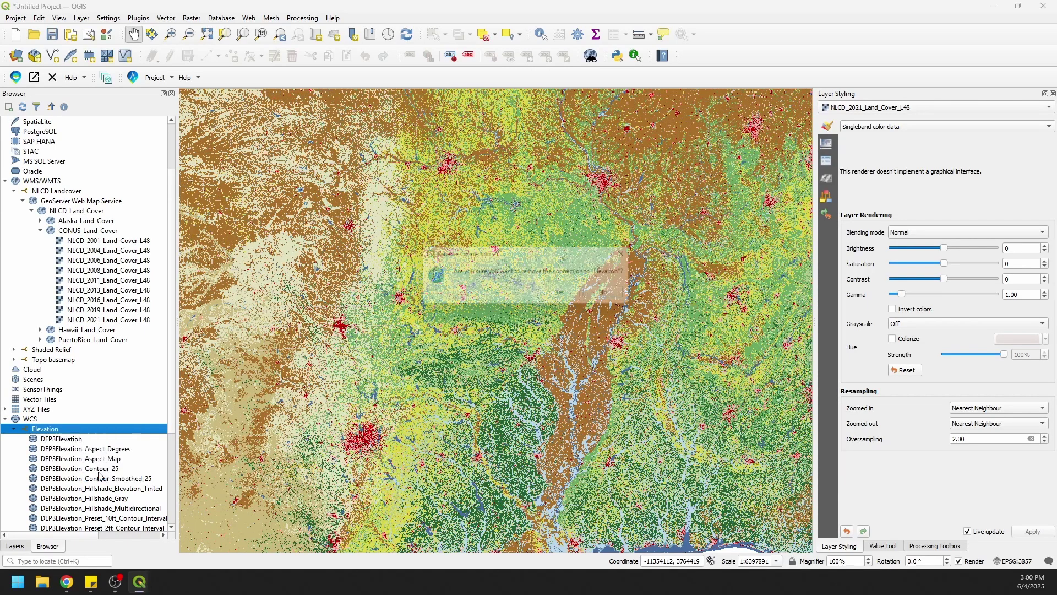
left_click(567, 295)
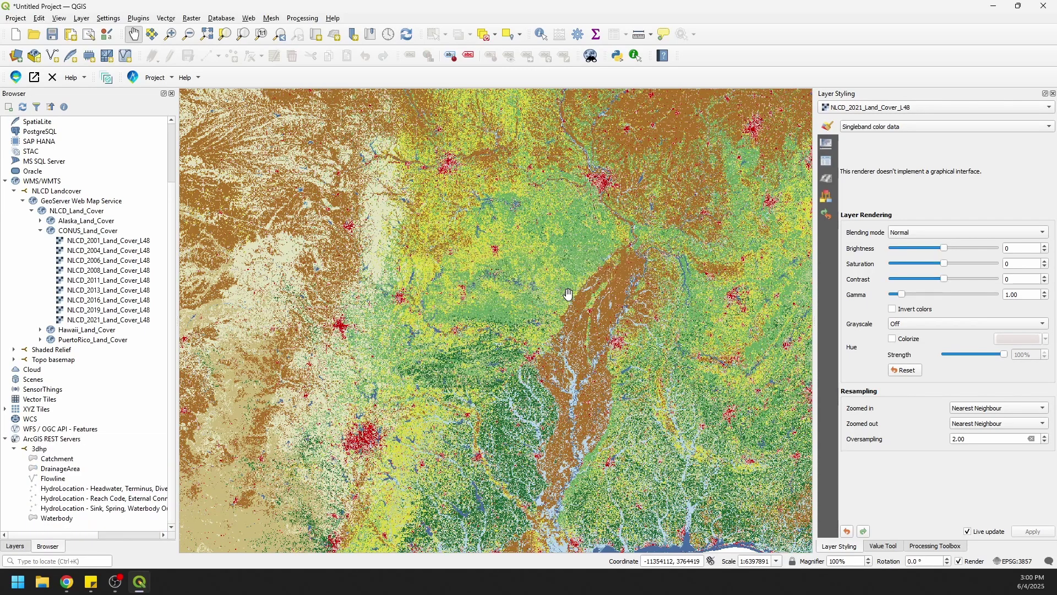
In Chrome, open the Elevation OGC-WCS RESTs link in a new tab, review the capabilities document and close that tab
left_click(141, 581)
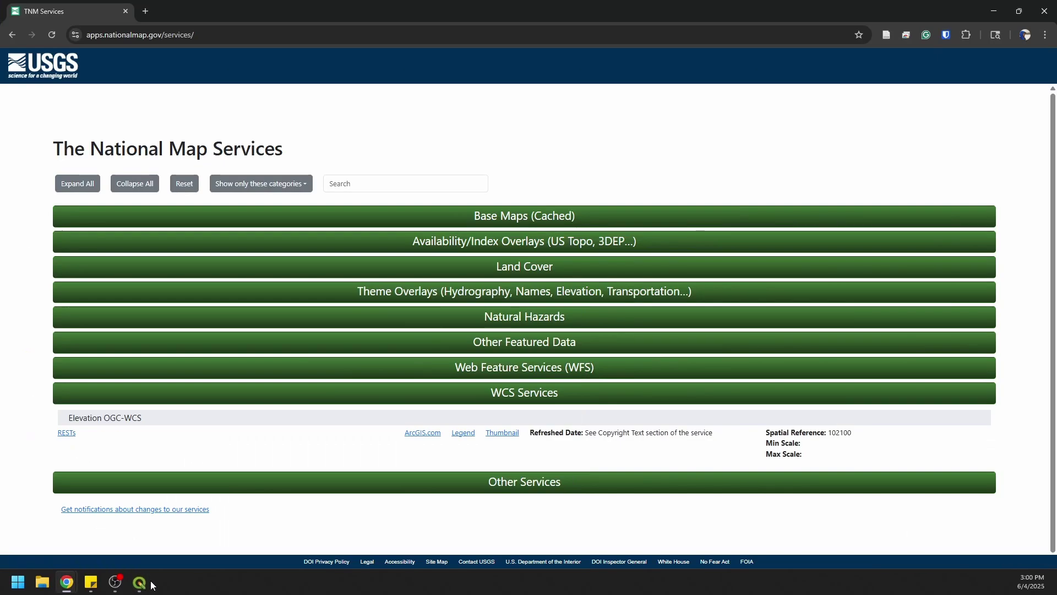
right_click(68, 439)
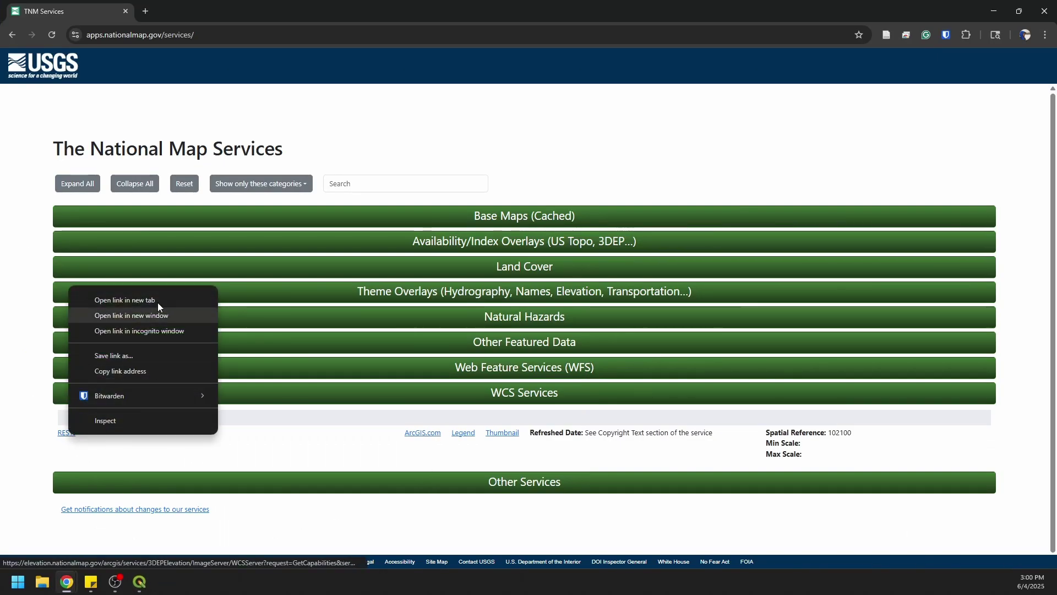
left_click(132, 299)
left_click(184, 14)
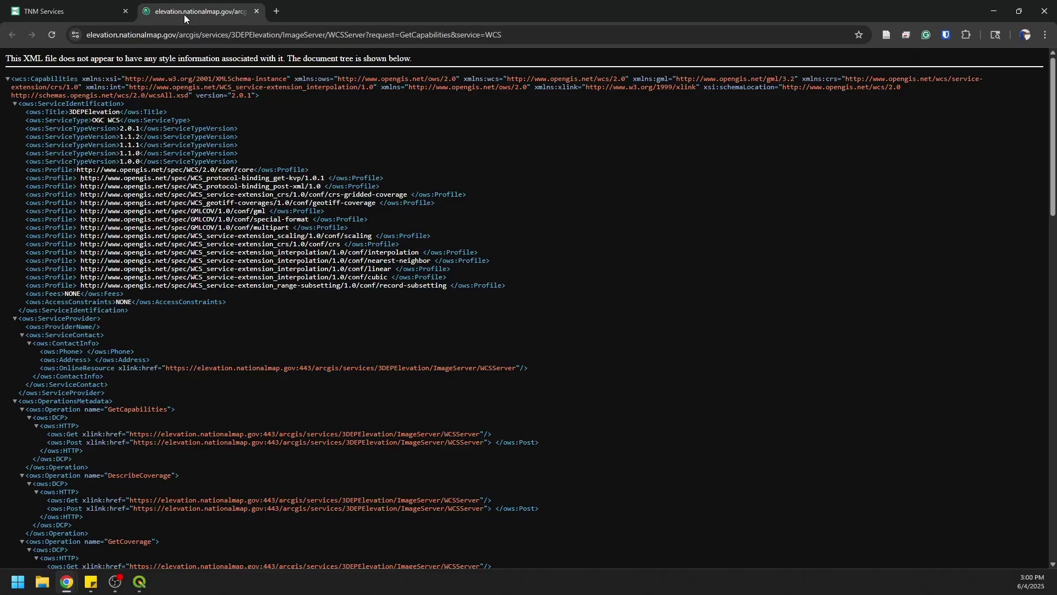
left_click(256, 11)
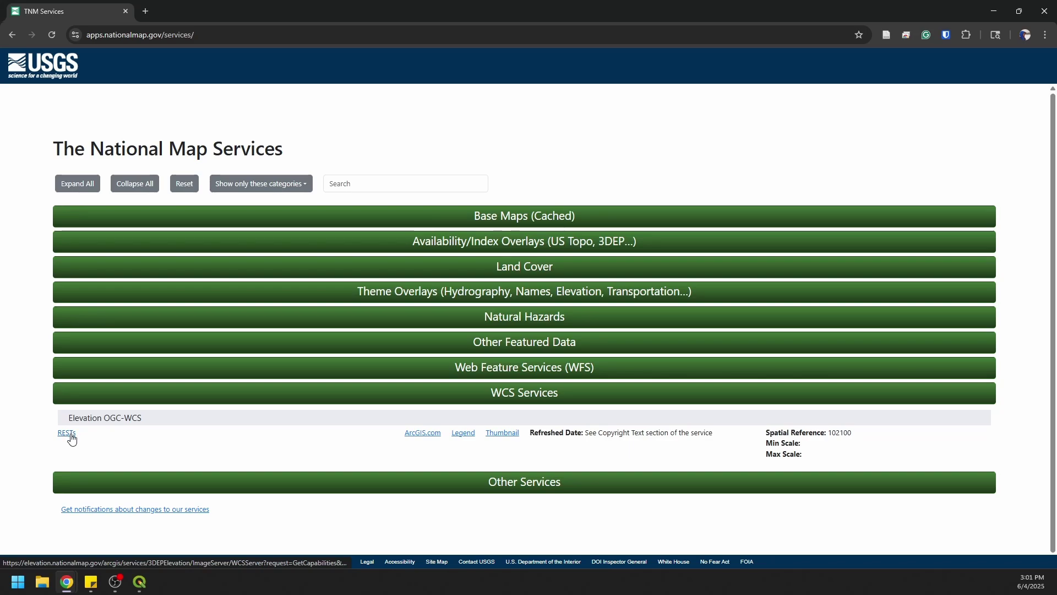
Switch to QGIS and try creating a WCS connection named 3DEP with the copied ArcGIS.com link as its URL
left_click(139, 584)
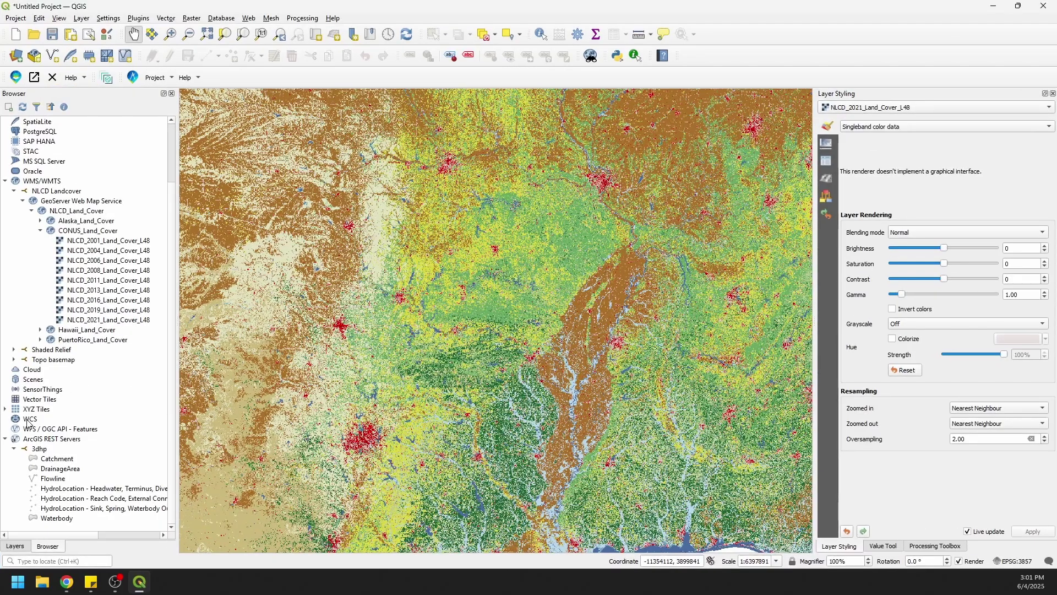
right_click(29, 423)
left_click(56, 429)
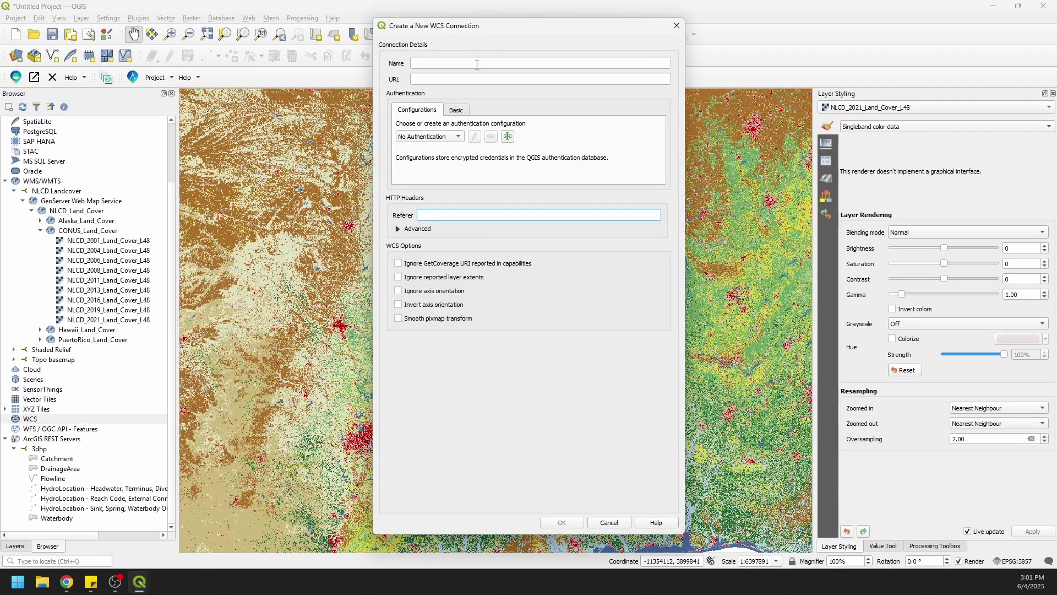
left_click(458, 62)
type("E")
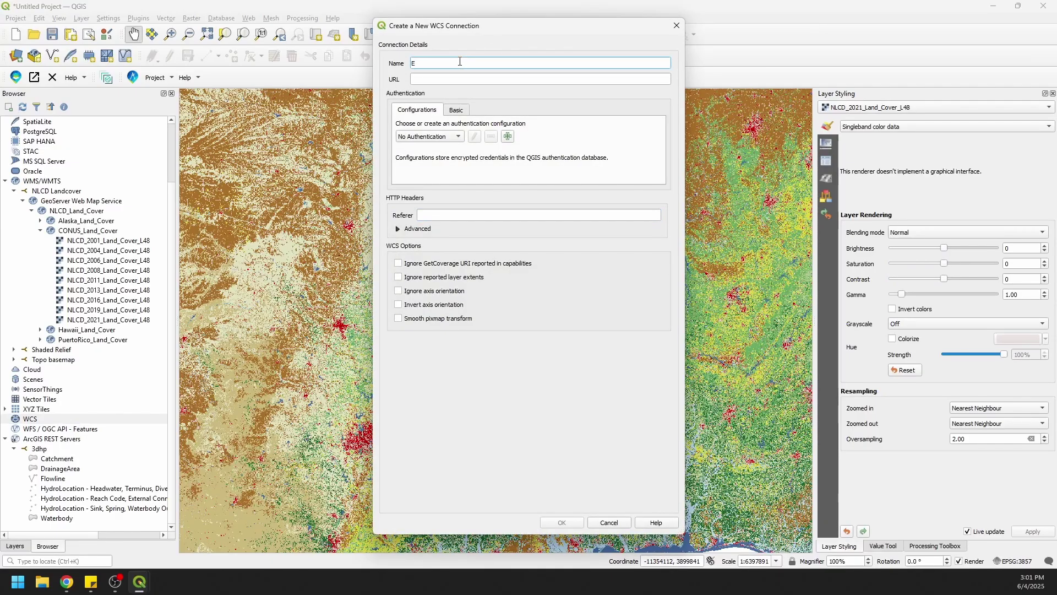
key("BackSpace")
type("3DEP")
left_click(440, 81)
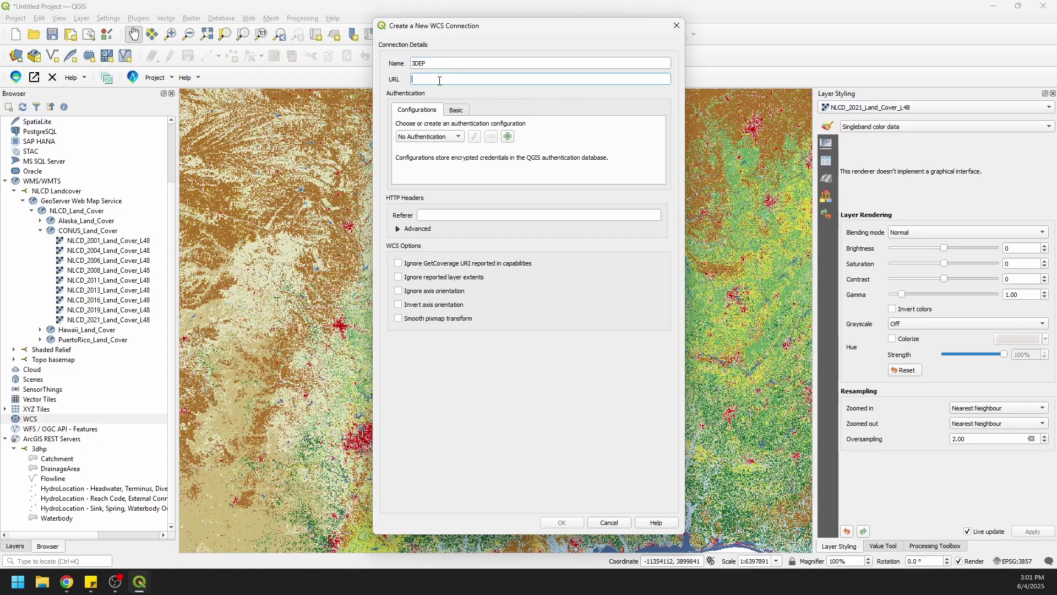
key("ctrl+v")
left_click_drag(458, 79, 391, 76)
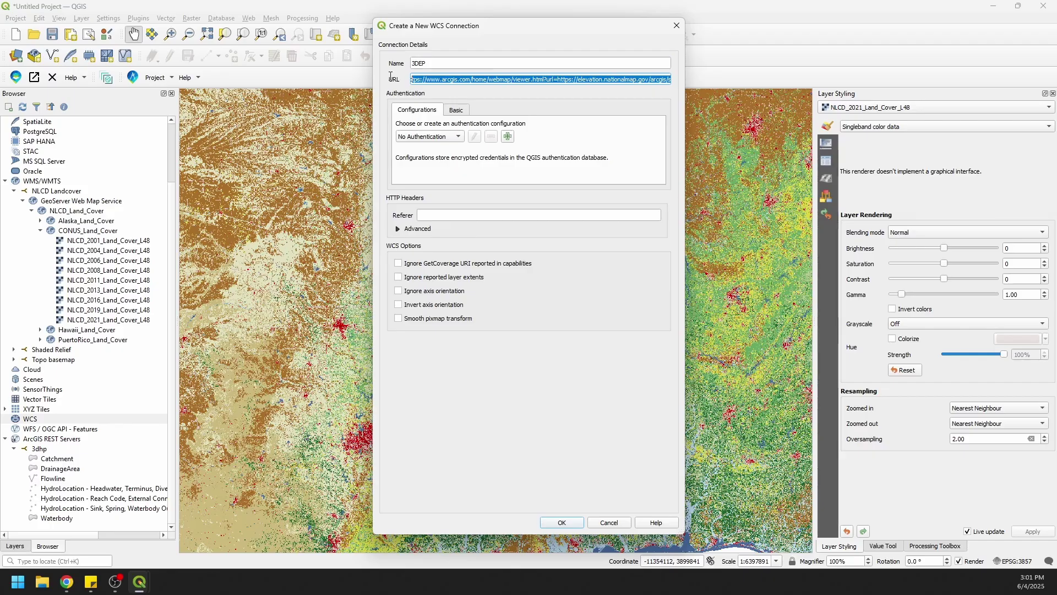
left_click(483, 81)
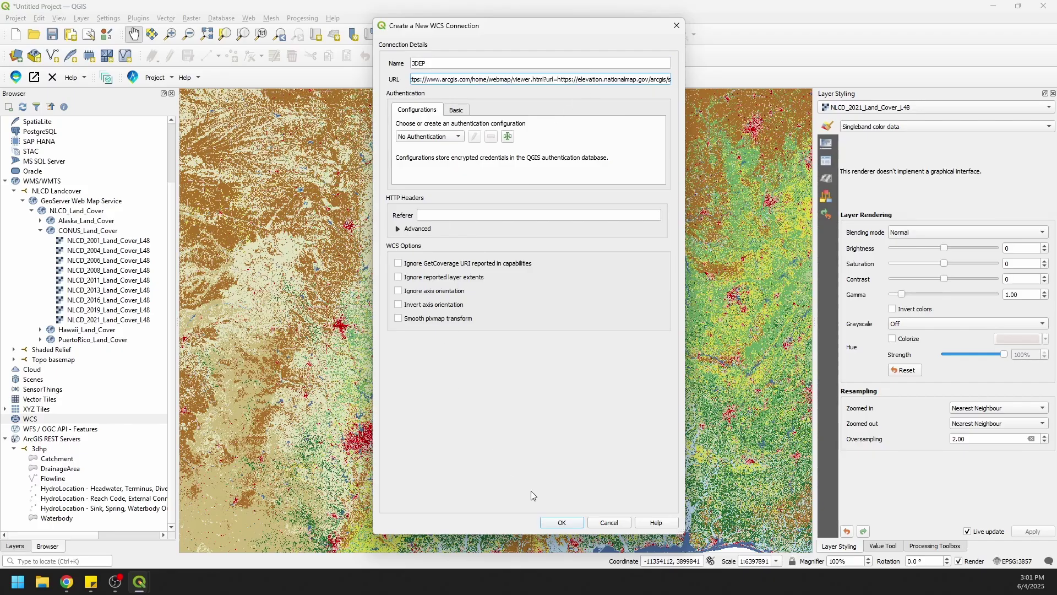
left_click(569, 522)
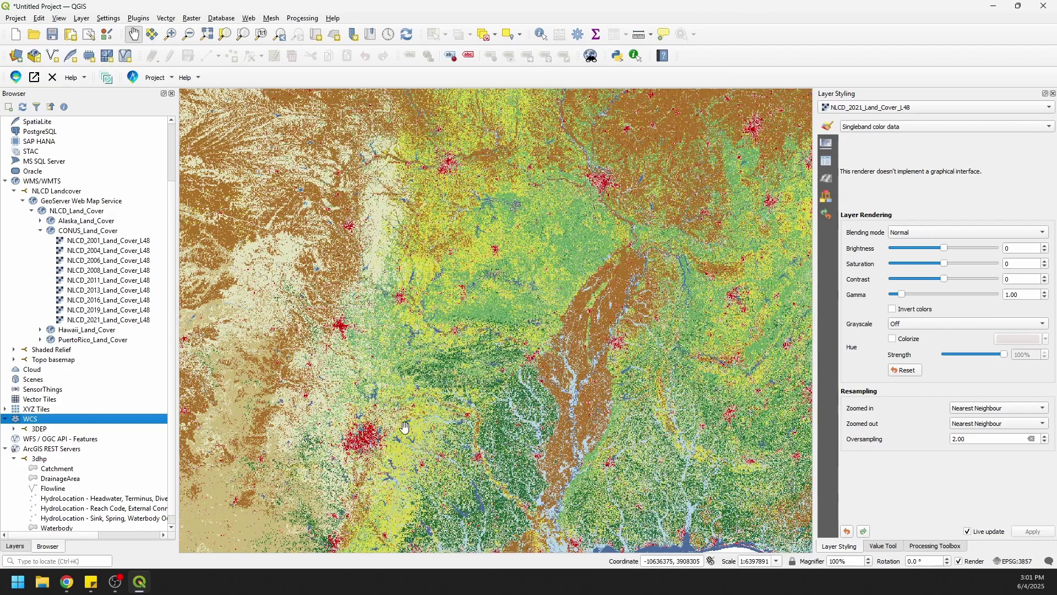
Try to expand the 3DEP WCS connection for its layers, and remove the connection
left_click(13, 429)
left_click(14, 431)
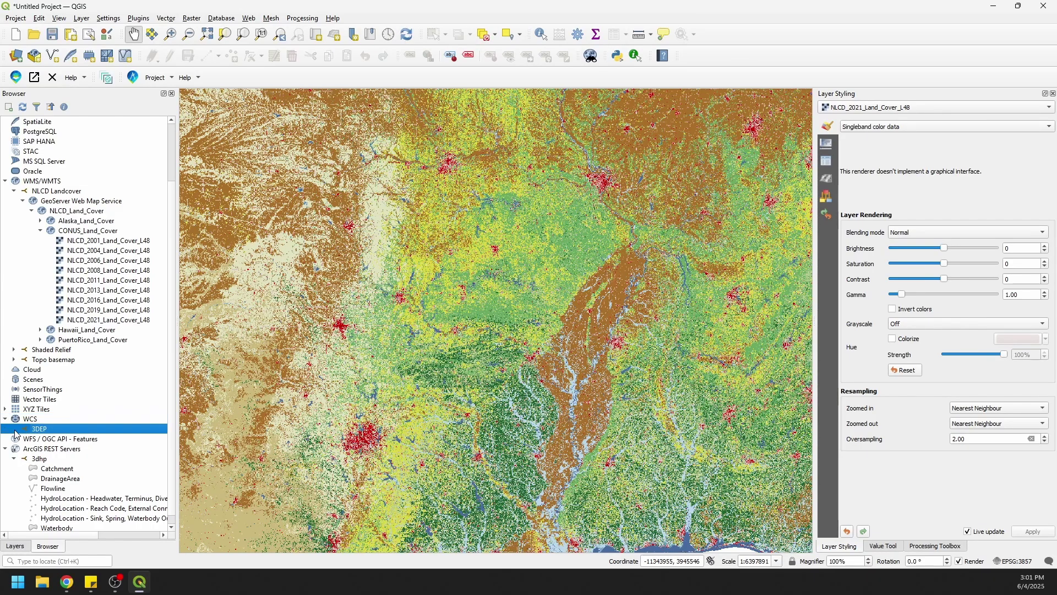
right_click(44, 435)
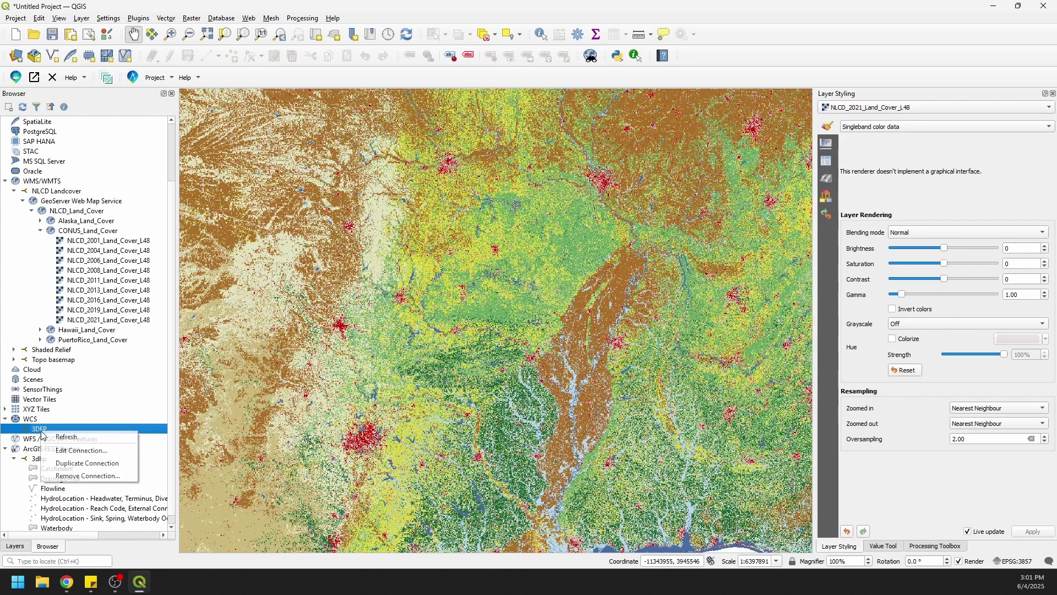
left_click(74, 476)
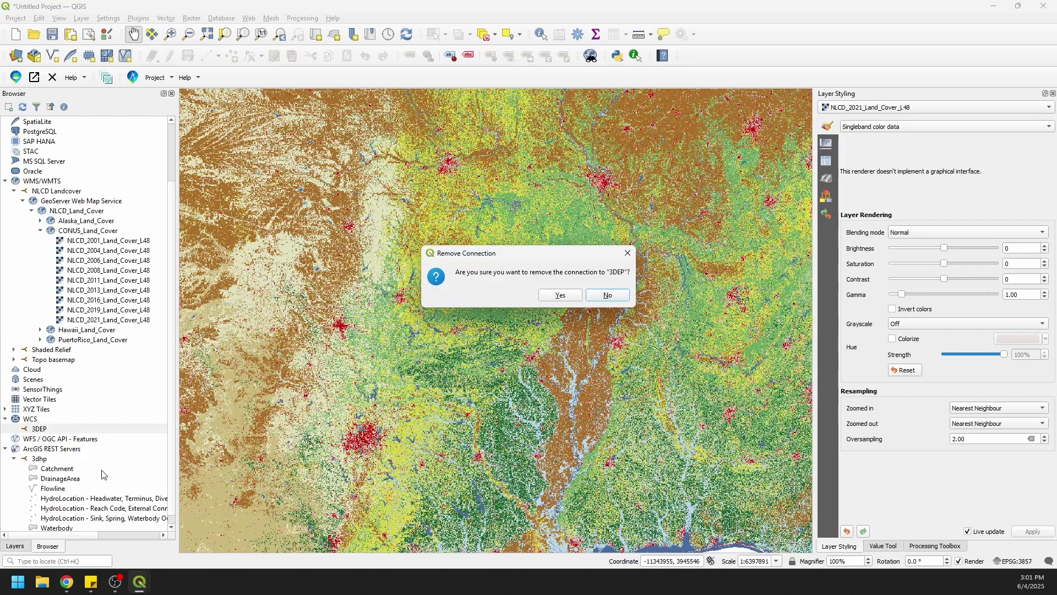
left_click(560, 296)
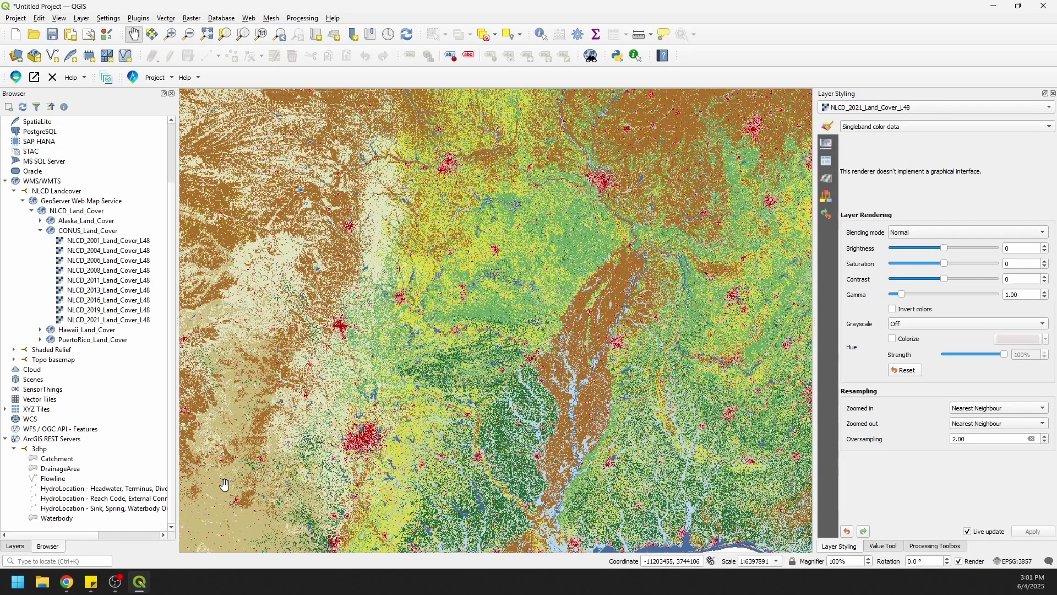
Switch to Chrome and copy the link address of the RESTs entry under Elevation OGC-WCS
left_click(138, 580)
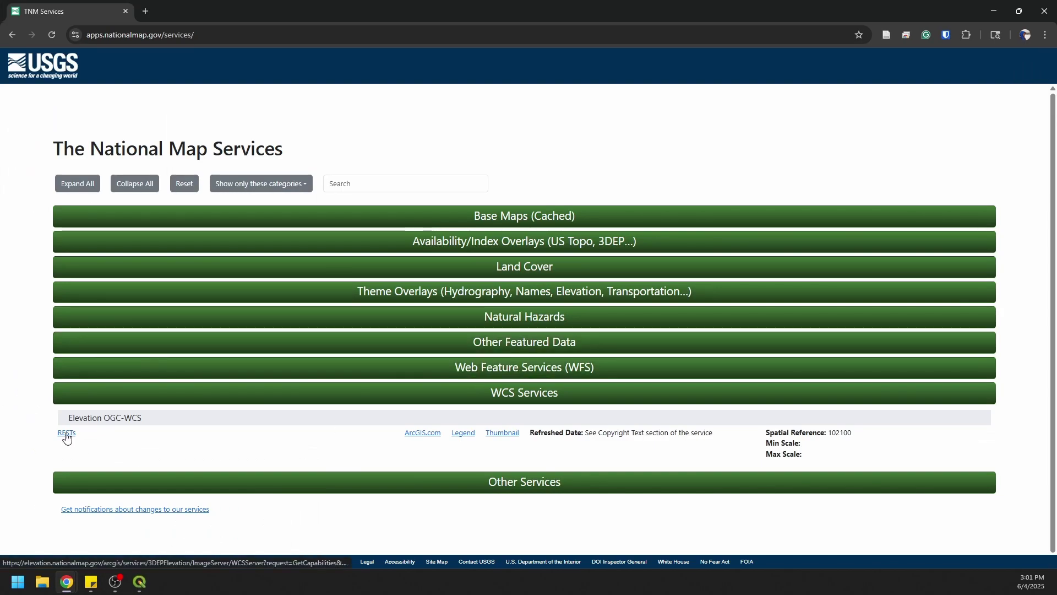
right_click(66, 432)
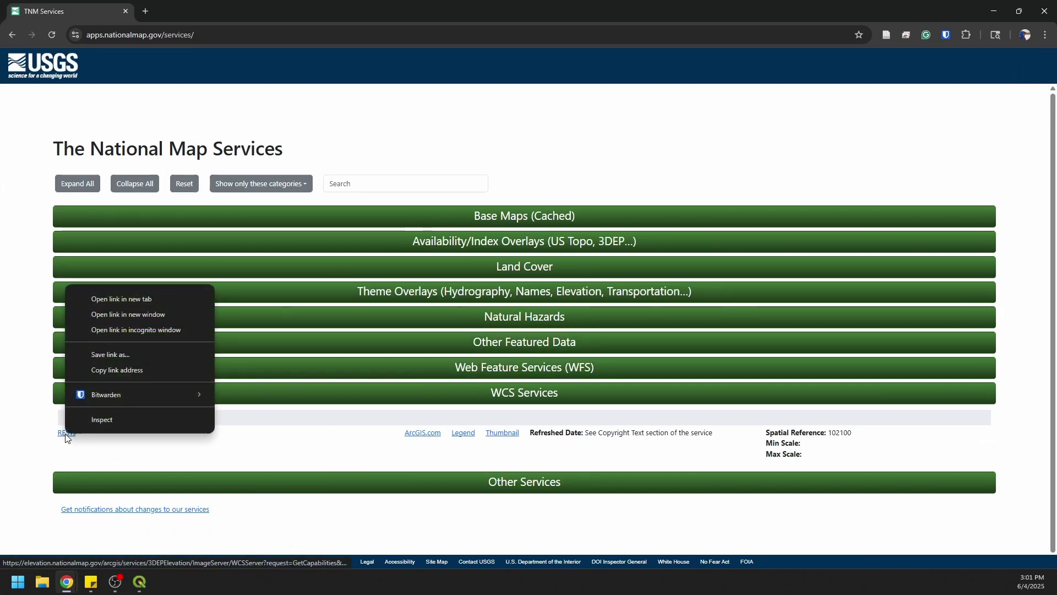
left_click(122, 371)
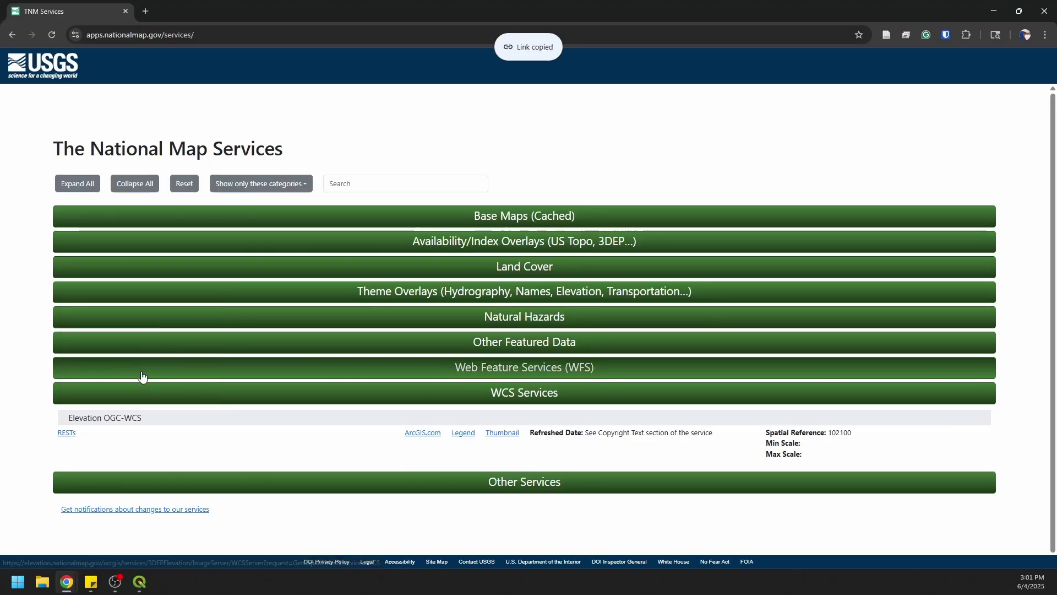
Switch to QGIS and create a WCS connection named 3DEP using the copied 3DEPElevation WCSServer URL
left_click(139, 582)
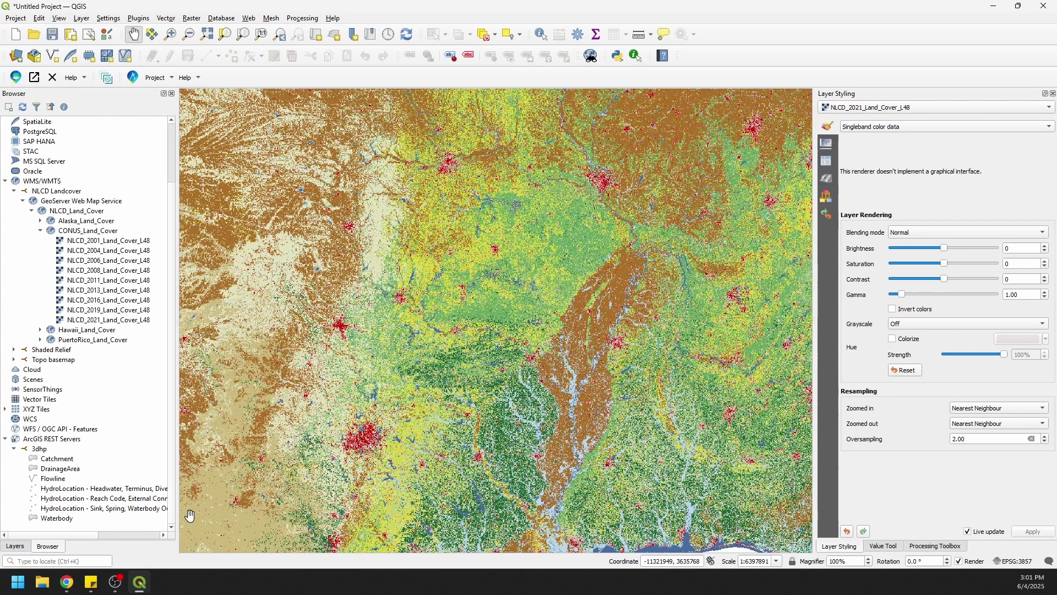
right_click(33, 418)
left_click(72, 425)
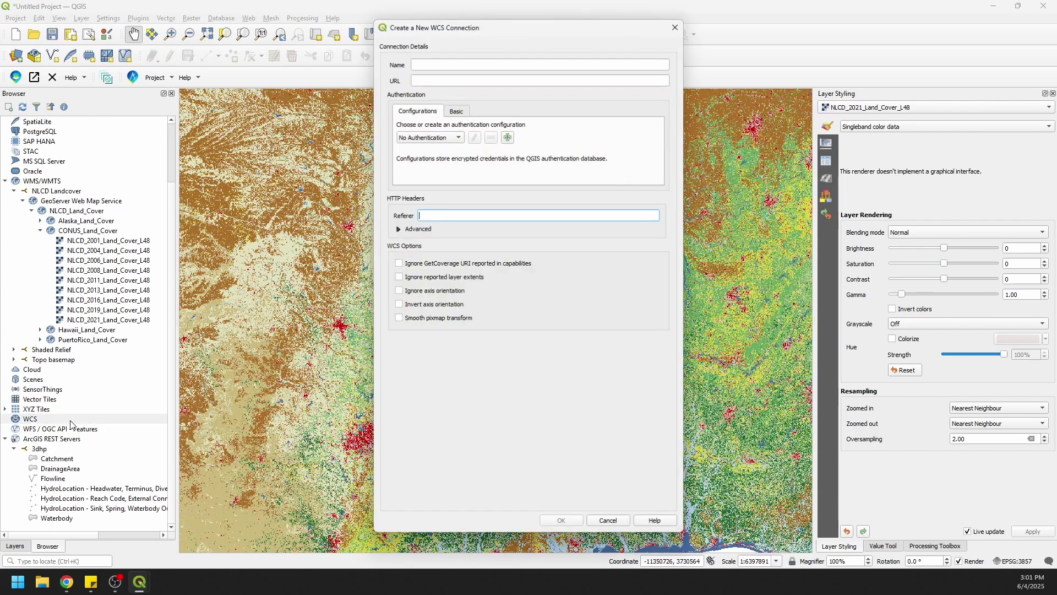
left_click(427, 61)
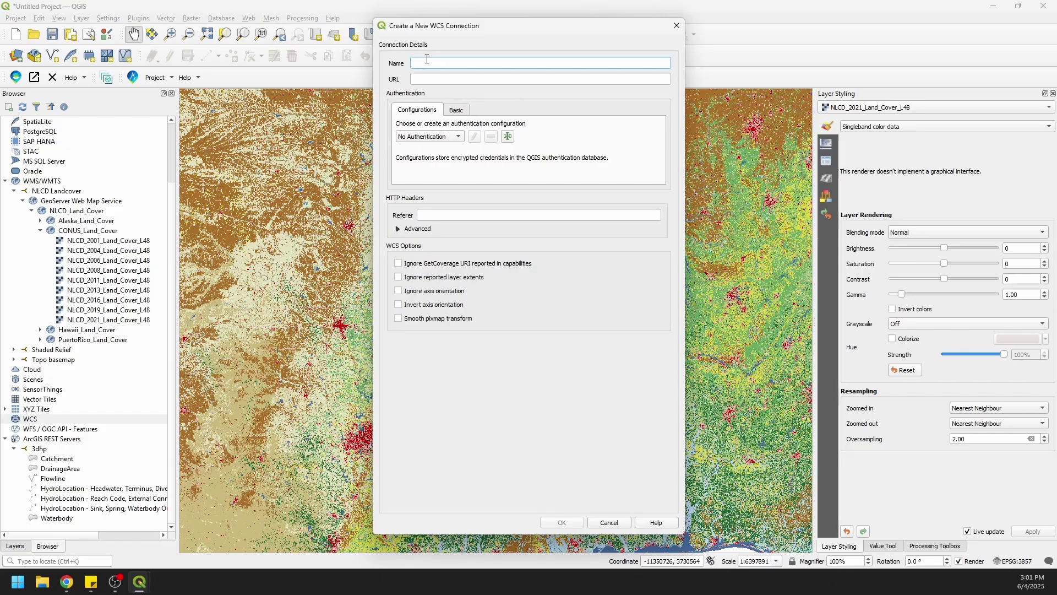
type("3DEP")
left_click(431, 84)
key("ctrl+v")
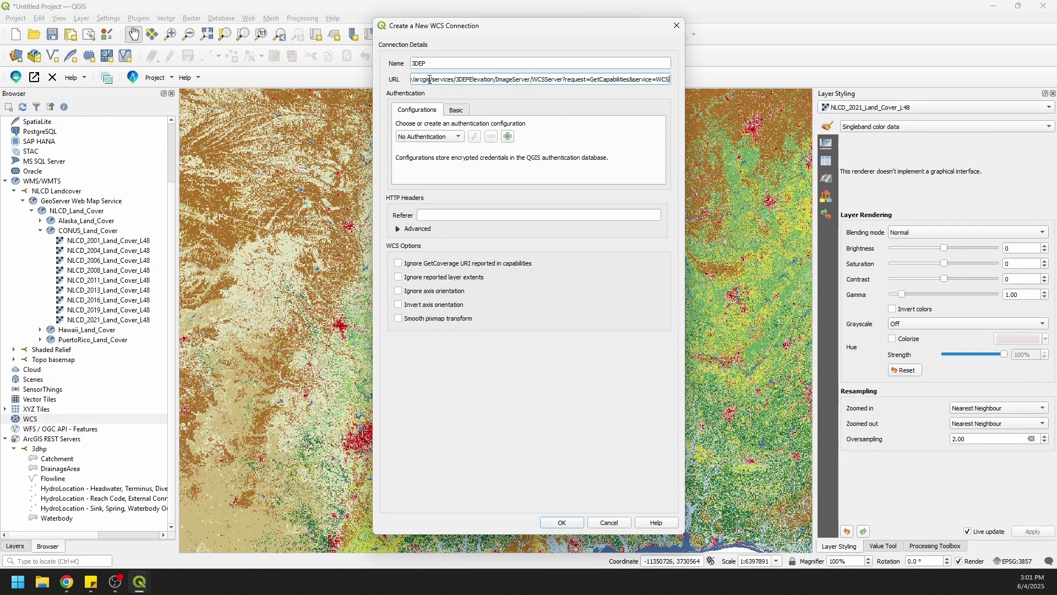
left_click_drag(431, 79, 393, 80)
left_click(456, 80)
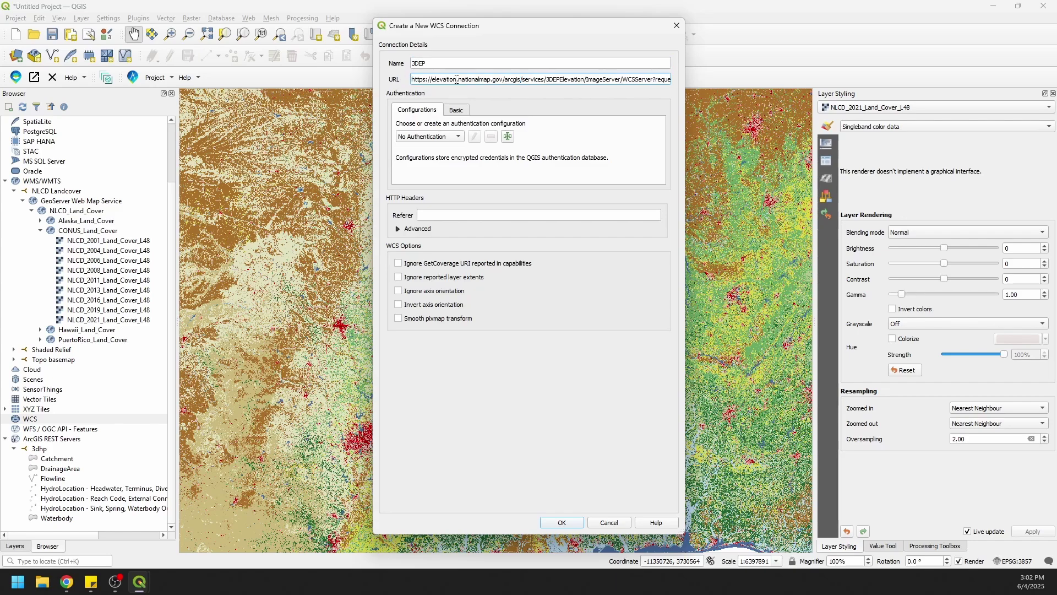
left_click(558, 517)
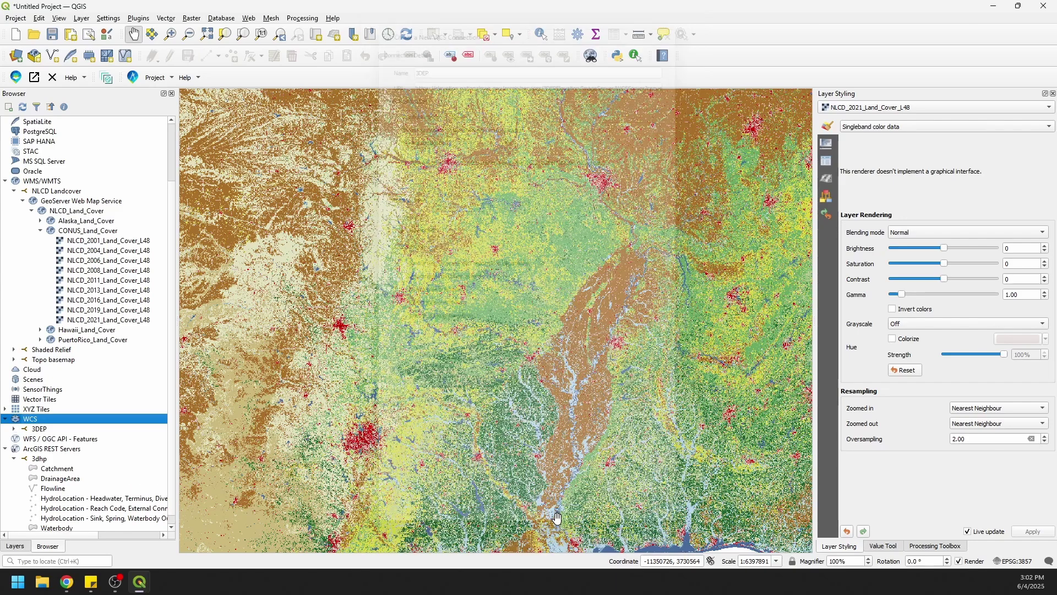
List the coverages of the 3DEP WCS connection and add DEP3Elevation to the map
left_click(14, 430)
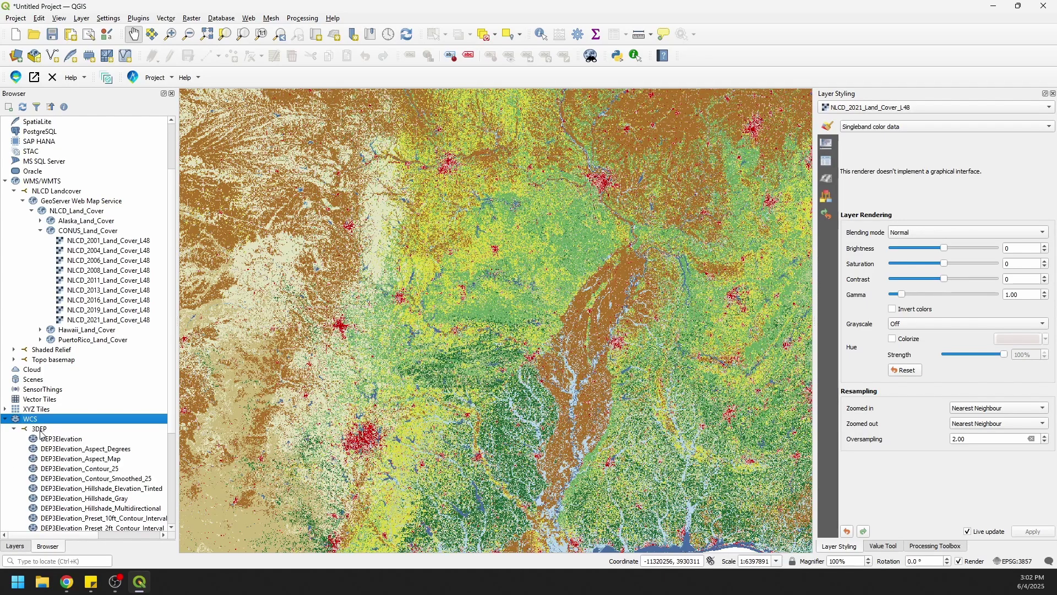
scroll(102, 465, "down", 1)
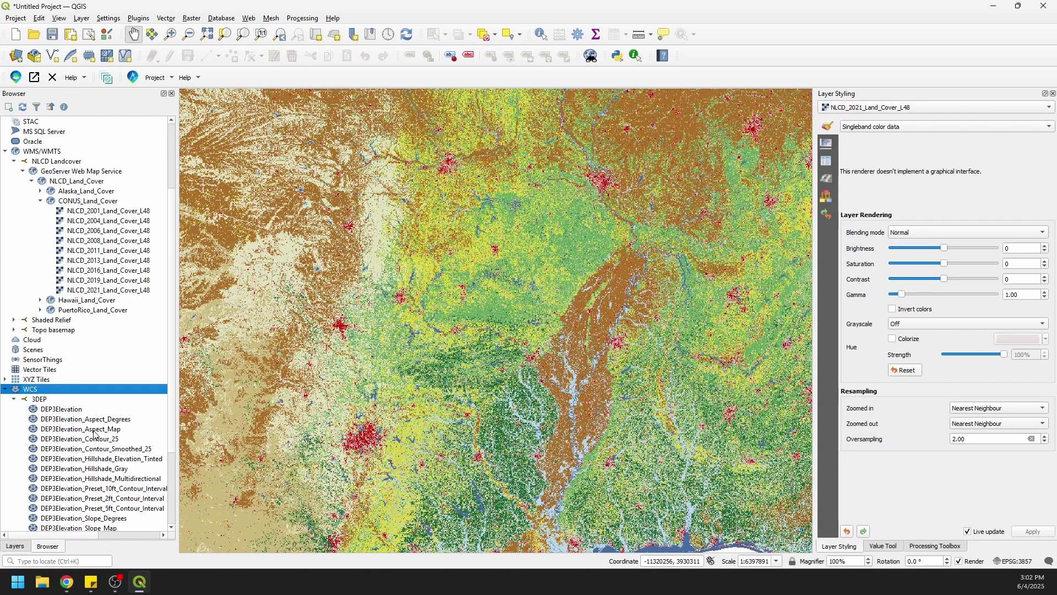
scroll(139, 445, "down", 2)
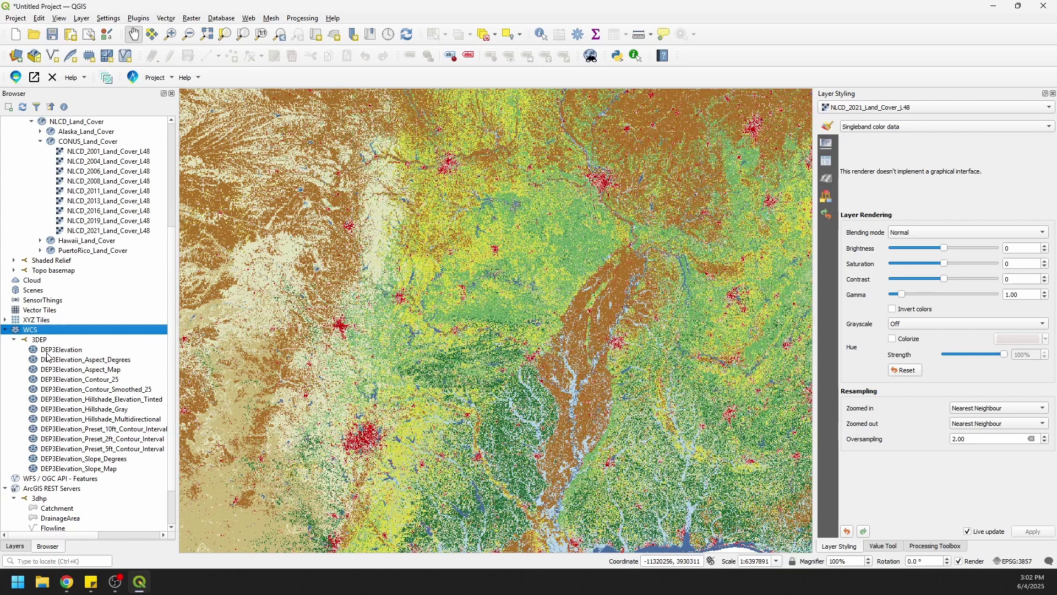
left_click_drag(49, 351, 384, 335)
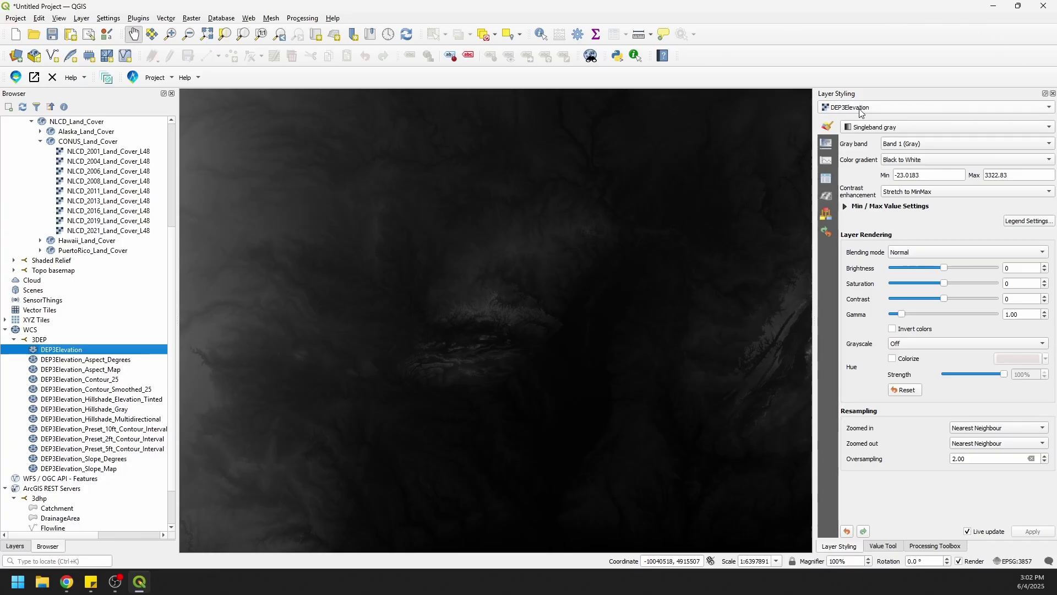
Show the project's layer list and check which renderer types are offered for the NLCD_2021_Land_Cover_L48 layer
left_click(13, 546)
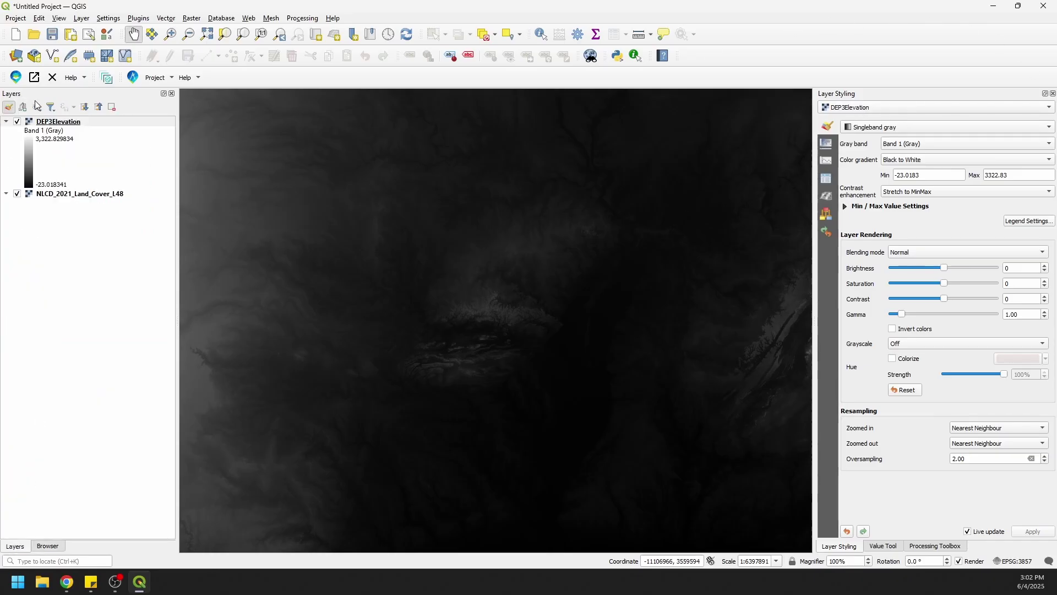
left_click(95, 197)
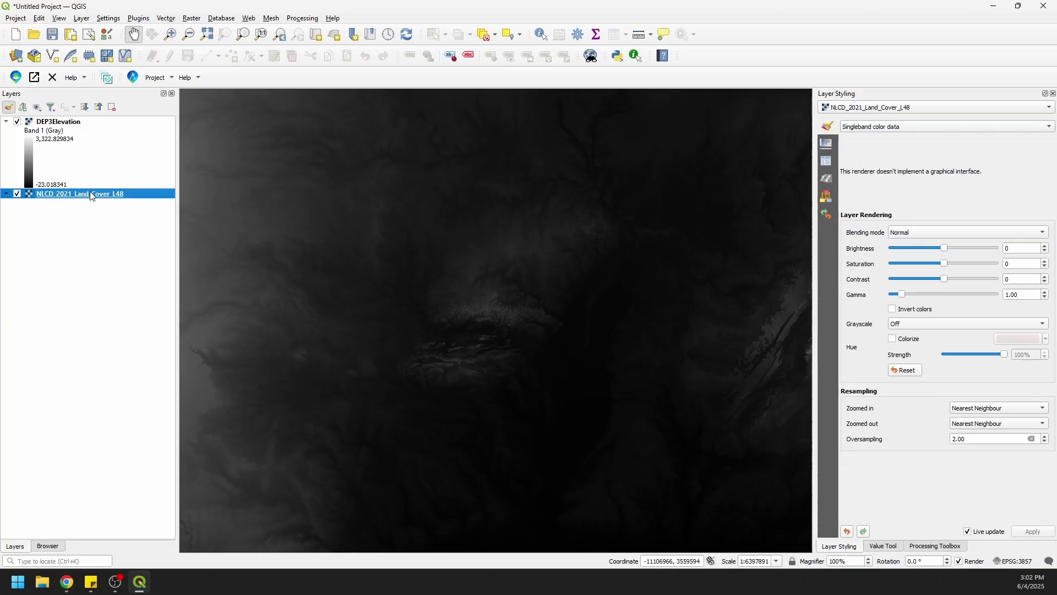
left_click(903, 129)
left_click(904, 129)
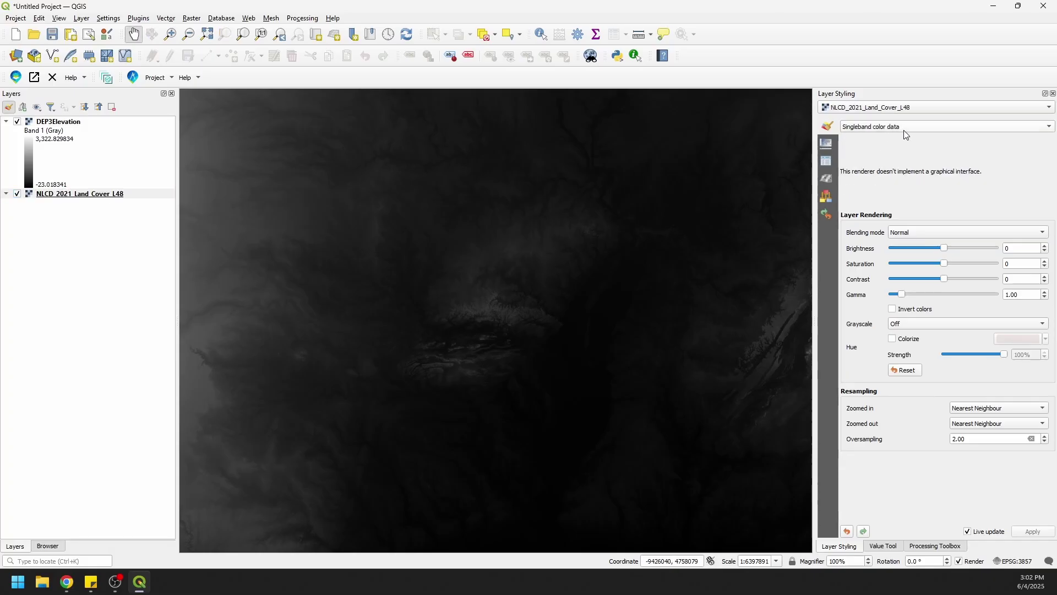
left_click(903, 130)
left_click(904, 133)
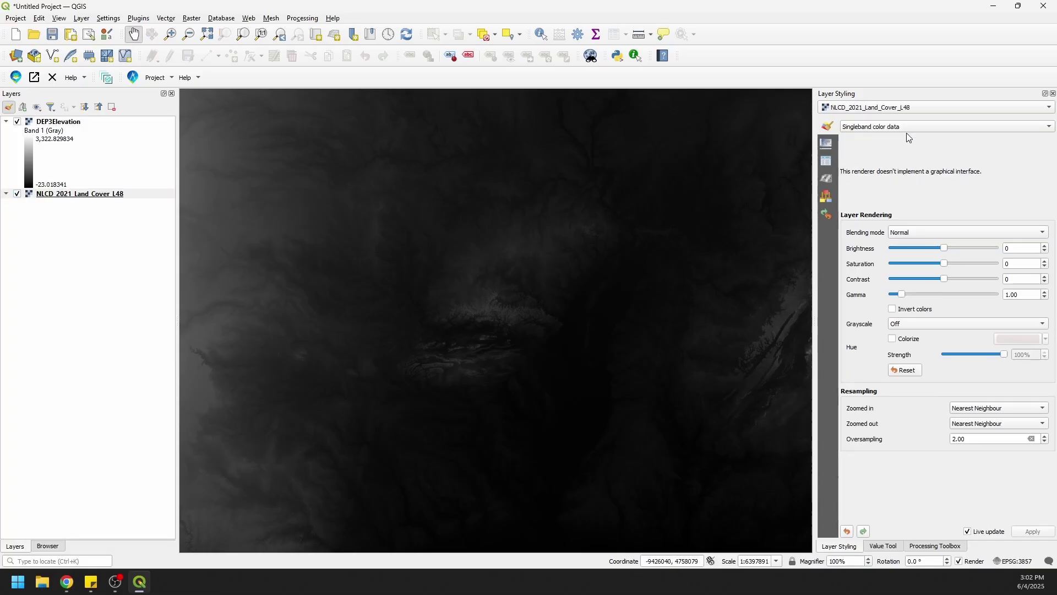
Style the DEP3Elevation layer as singleband pseudocolor with the BrBG color ramp and inspect it across North America
left_click(63, 122)
left_click(957, 130)
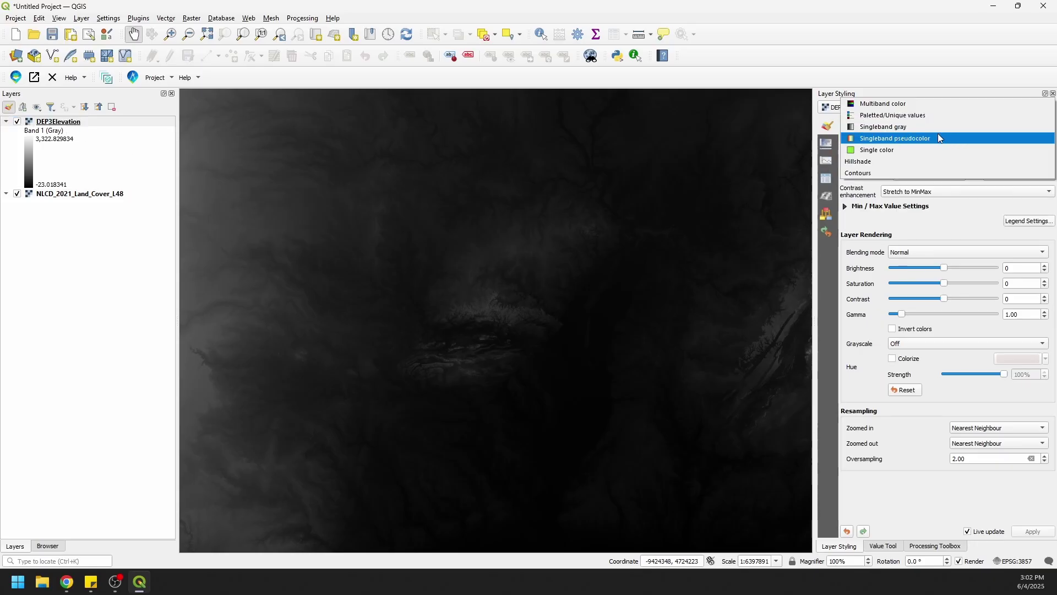
left_click(887, 141)
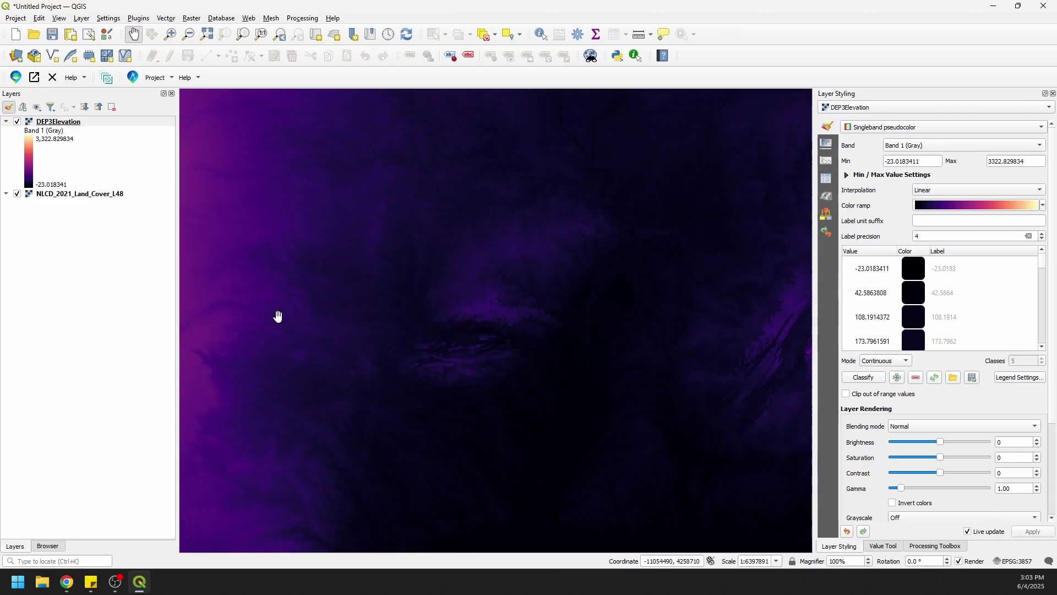
left_click(1044, 205)
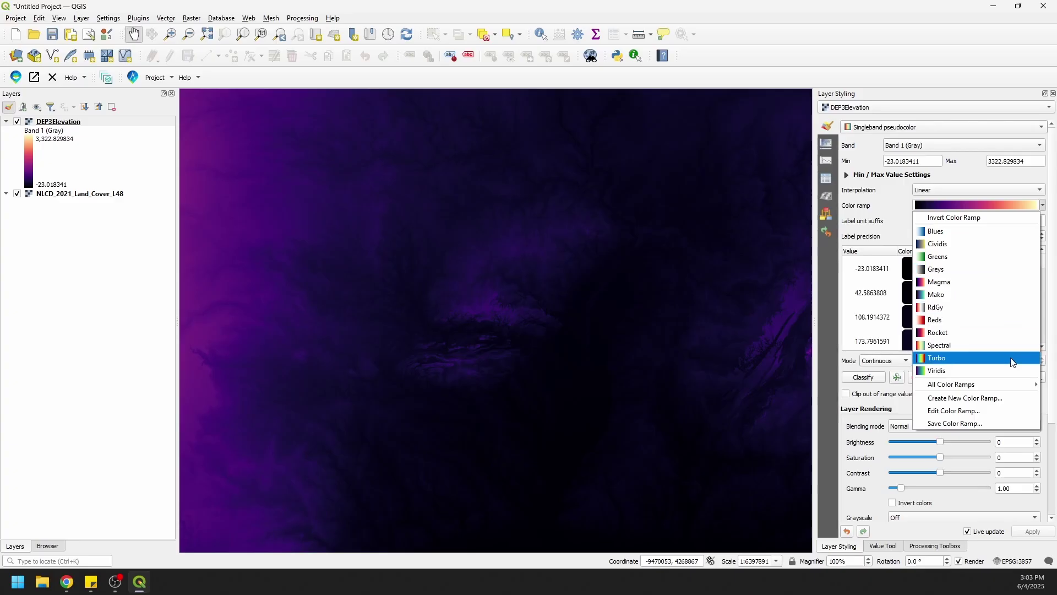
mouse_move(1030, 384)
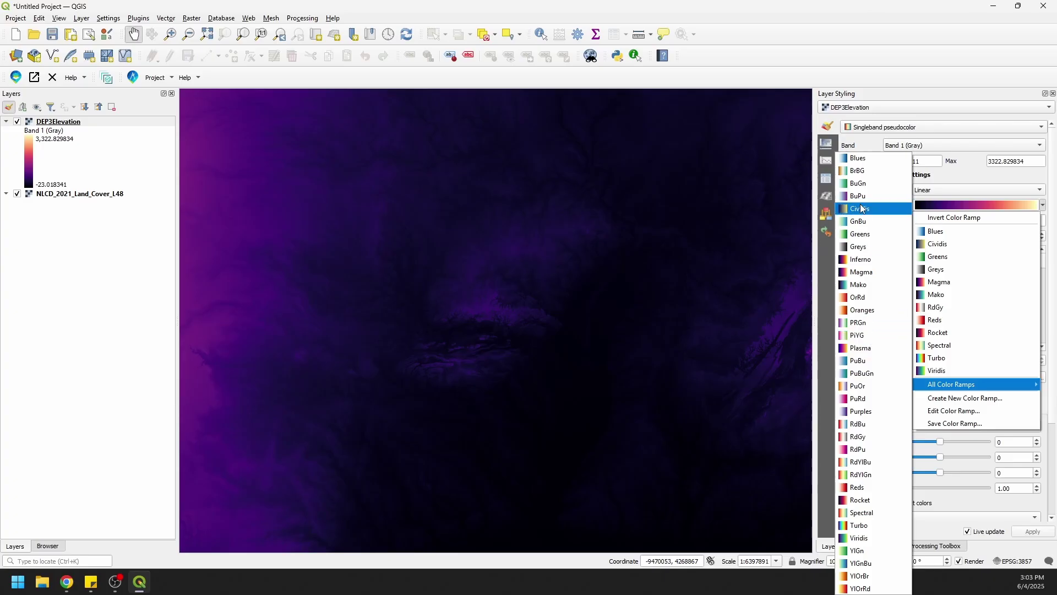
left_click(857, 174)
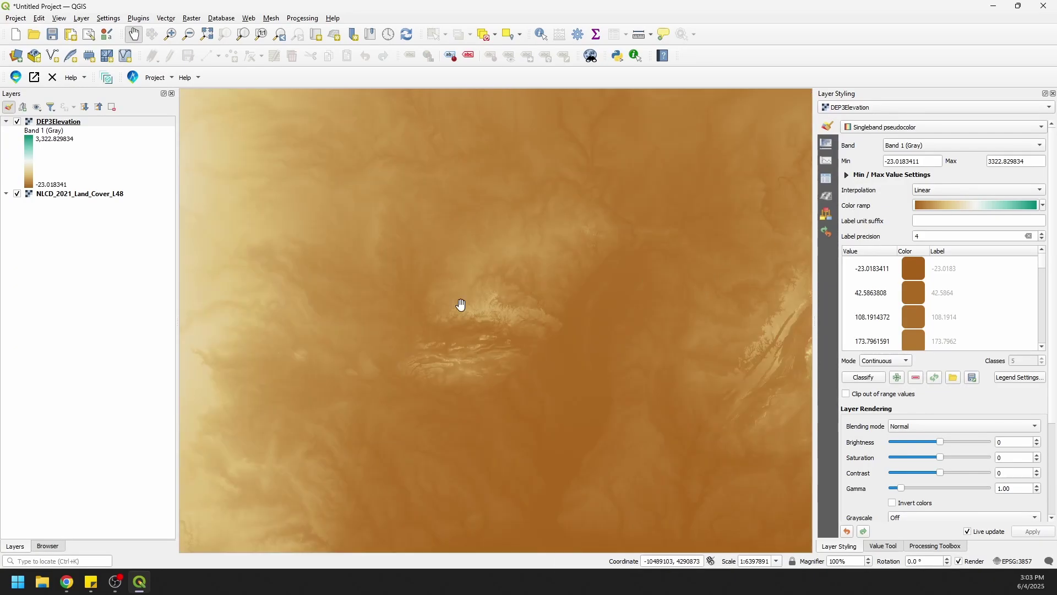
scroll(461, 305, "down", 3)
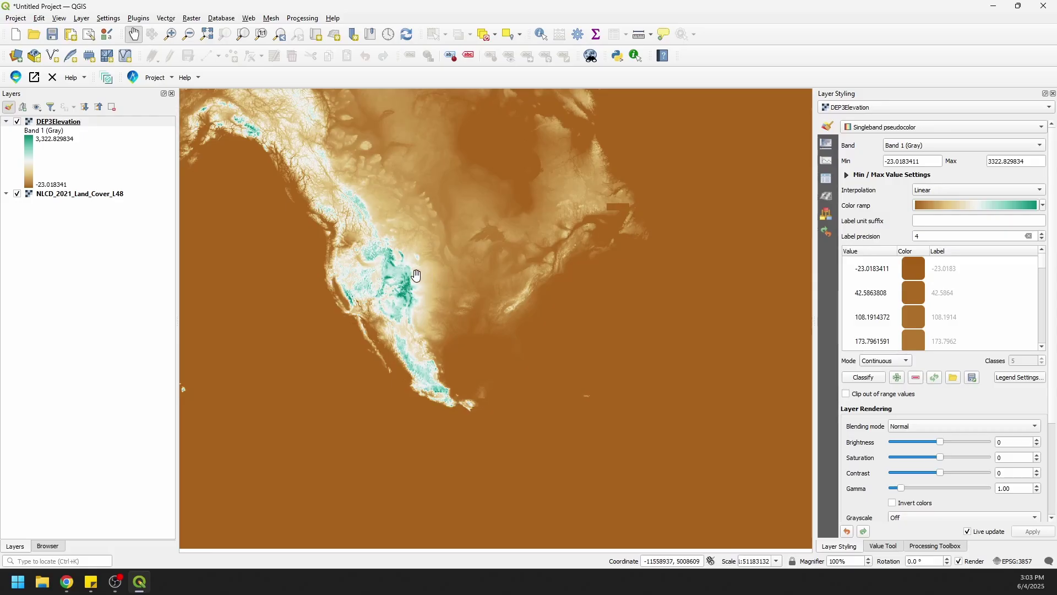
scroll(373, 252, "up", 1)
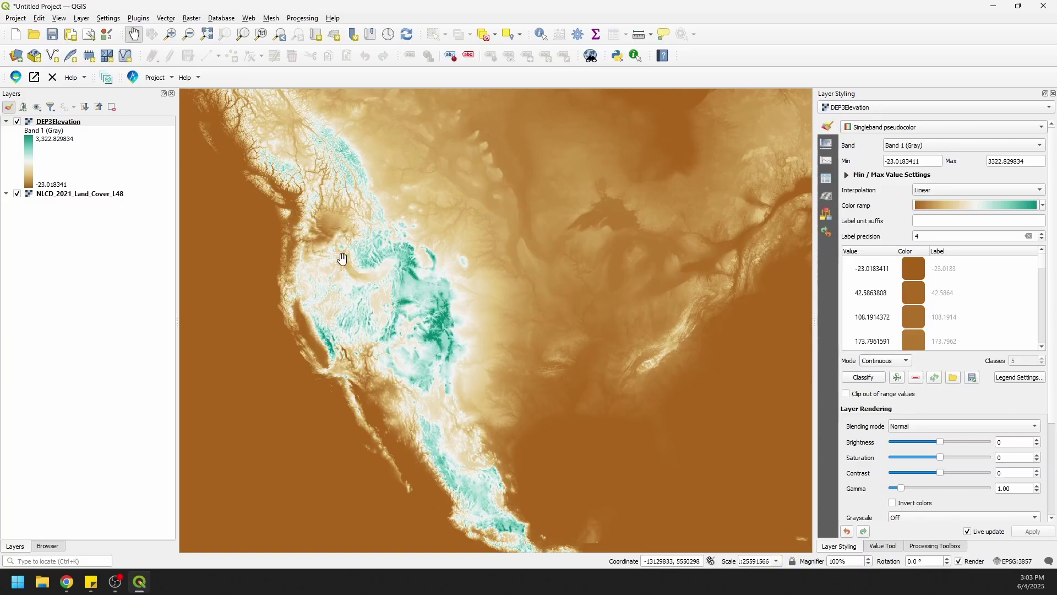
Check the Value Tool over the elevation map, return to the layer styling and hide the DEP3Elevation layer
left_click(879, 546)
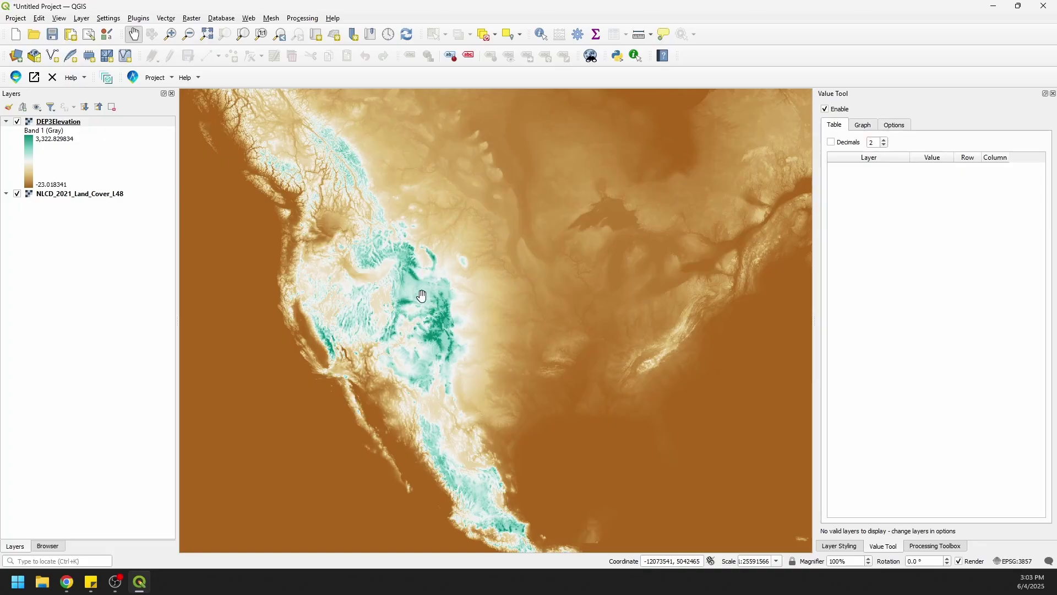
left_click(837, 547)
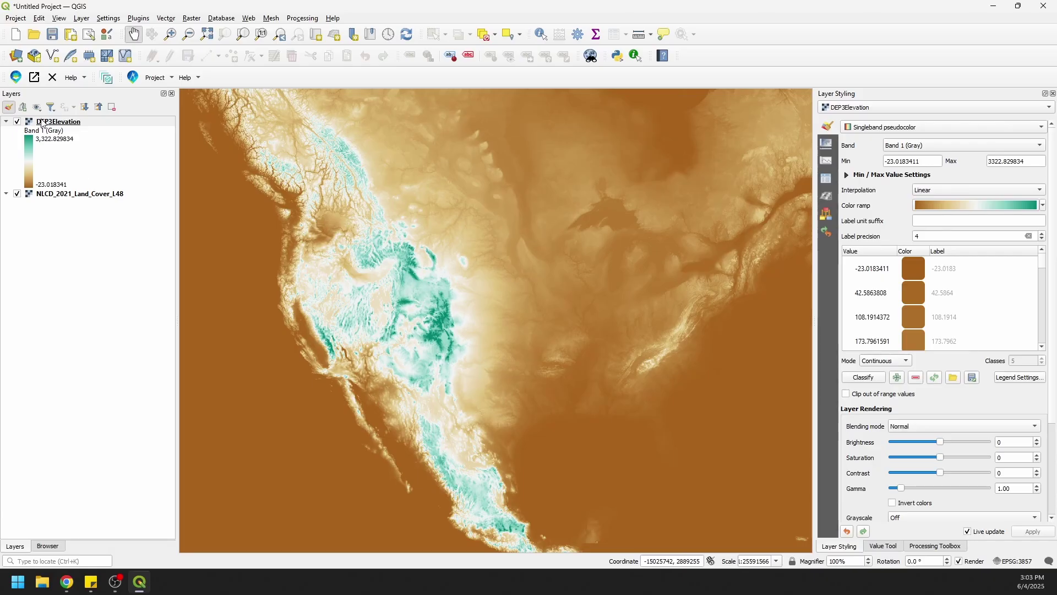
left_click(17, 122)
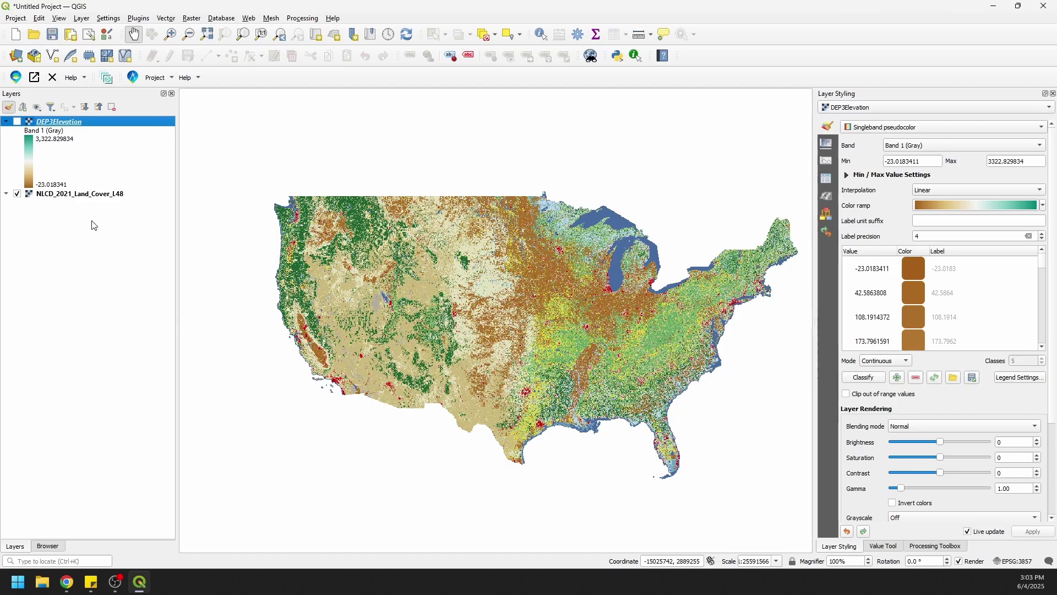
Show the browser's WMS/WMTS connections, switch to Chrome and copy the WMS/WMTS link address of USGS ImageryOnly Base Map
left_click(48, 546)
scroll(107, 388, "up", 5)
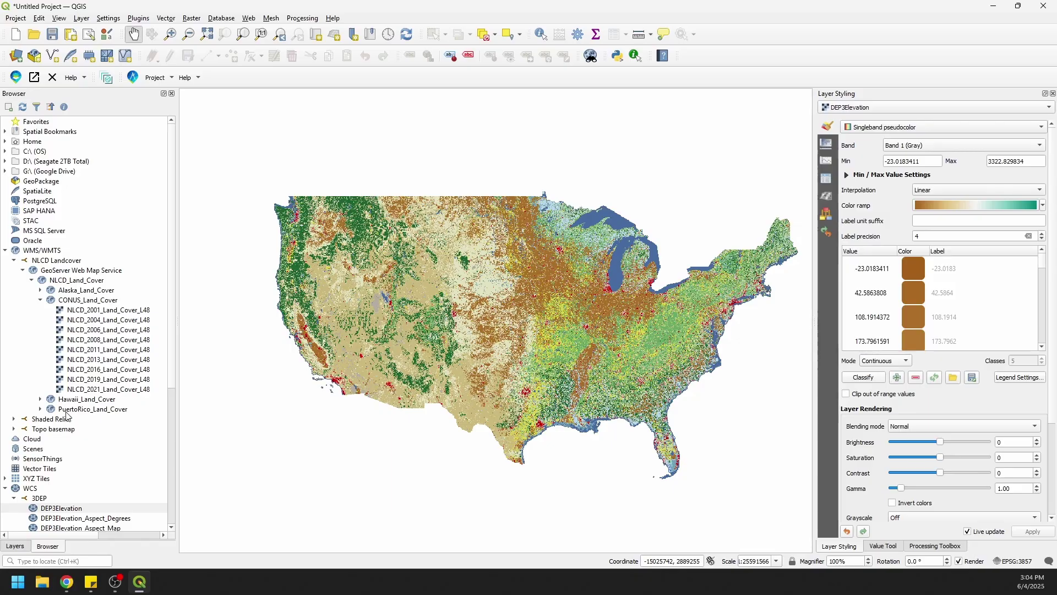
left_click(141, 589)
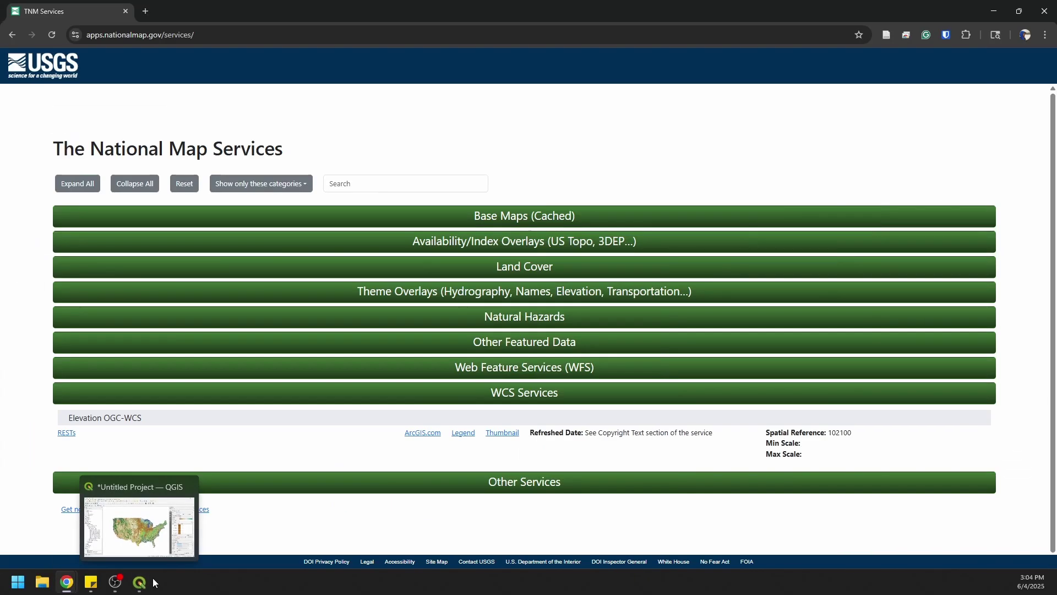
left_click(509, 221)
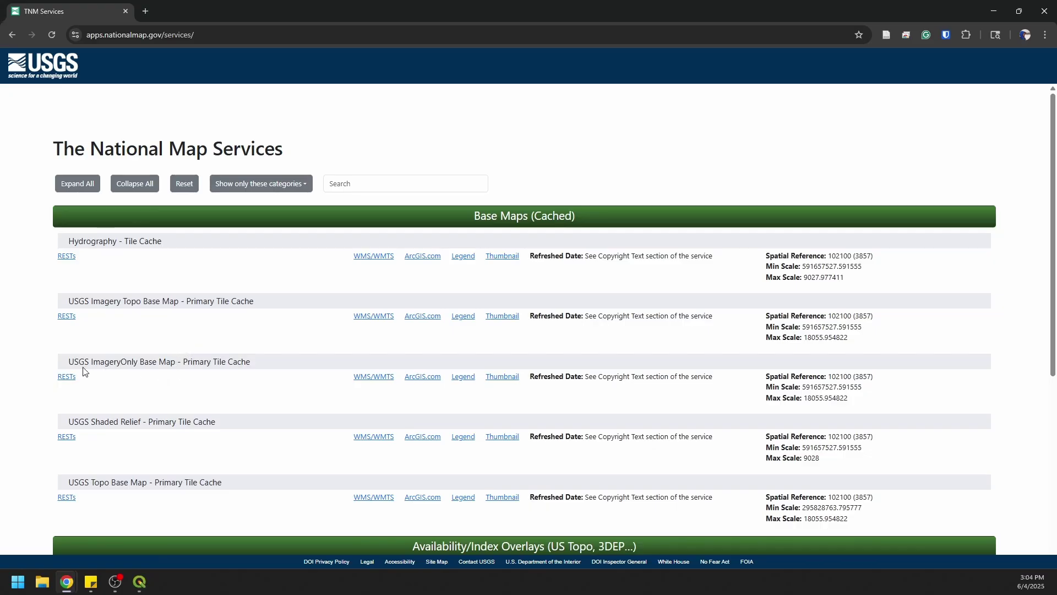
right_click(372, 377)
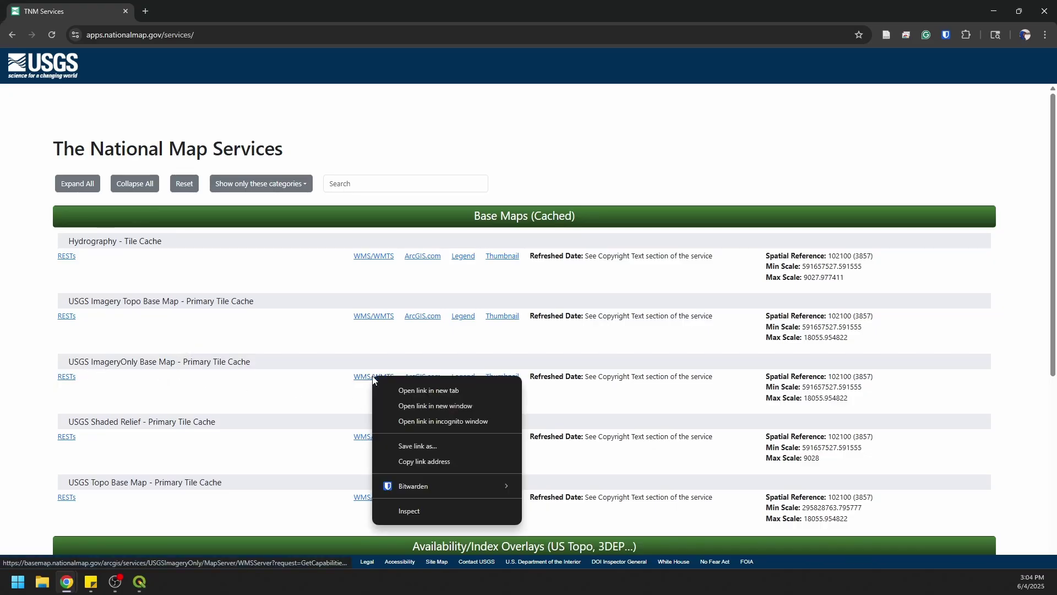
left_click(423, 462)
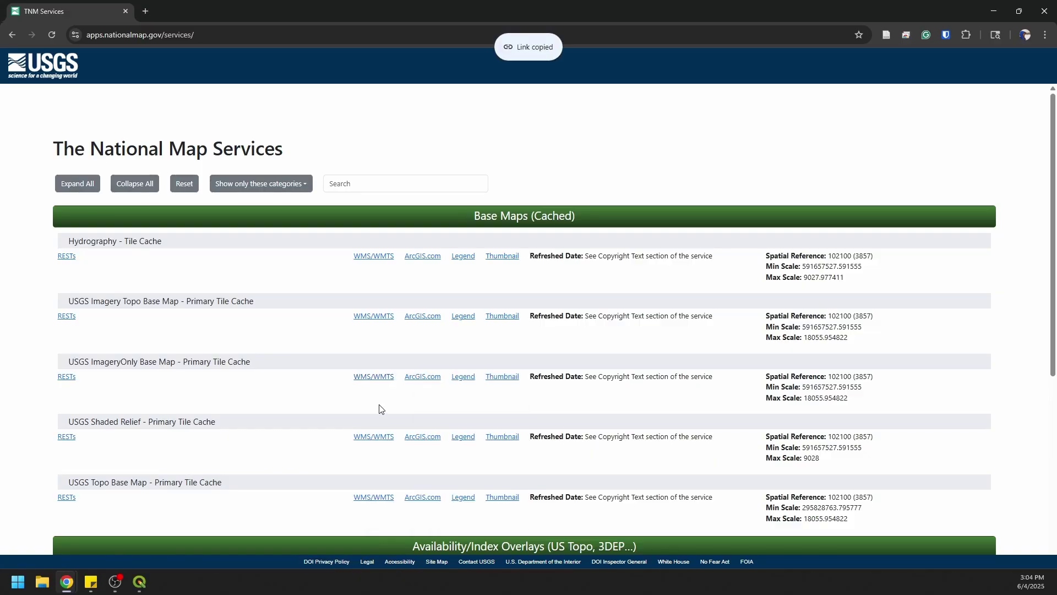
Switch to QGIS and create a WMS/WMTS connection named USGS Imagery using the copied USGSImageryOnly WMSServer URL
left_click(147, 586)
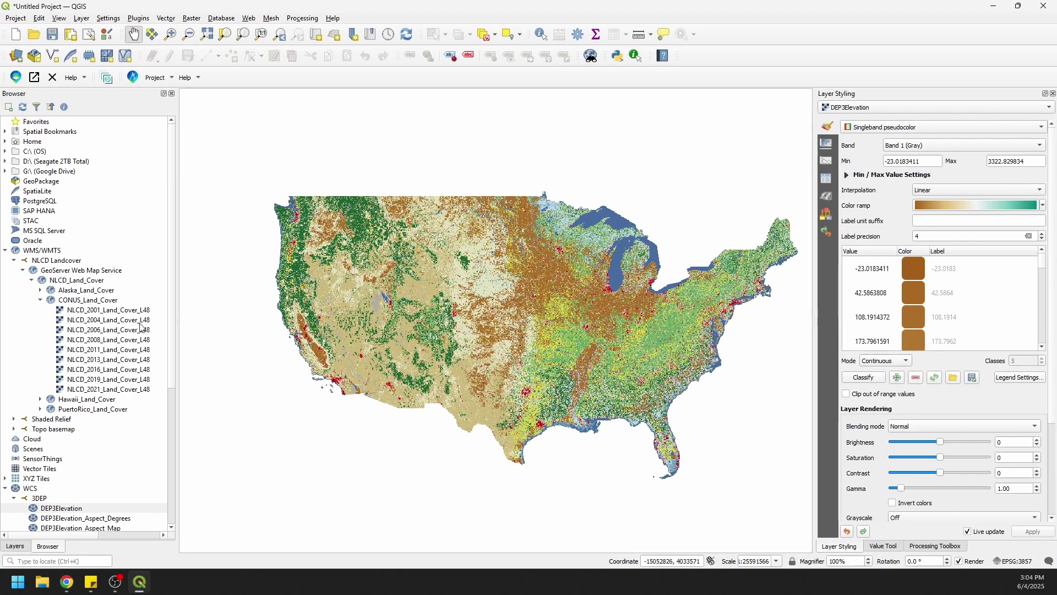
right_click(42, 253)
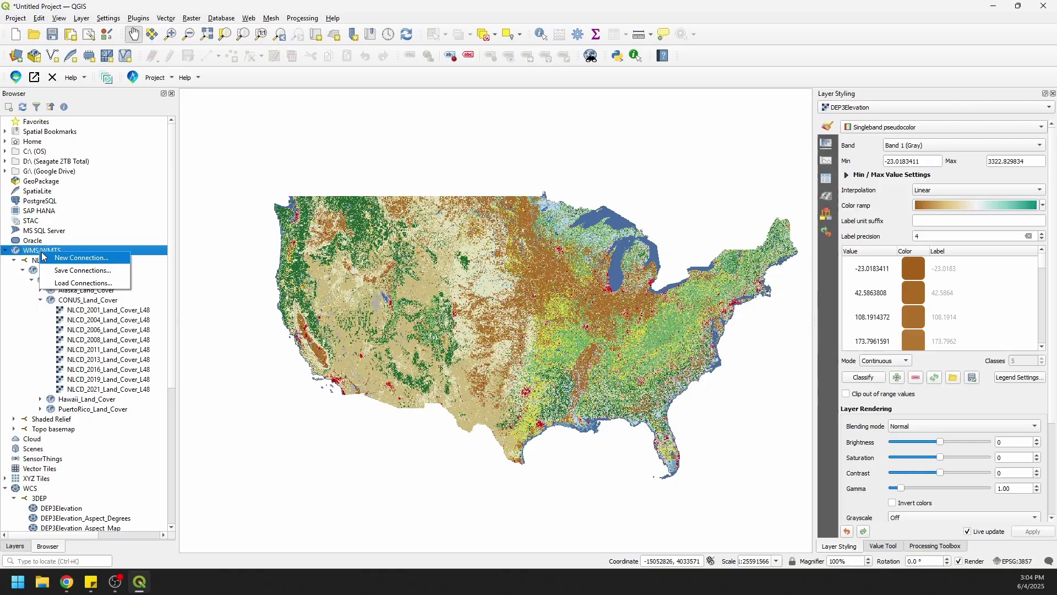
left_click(84, 258)
left_click(440, 64)
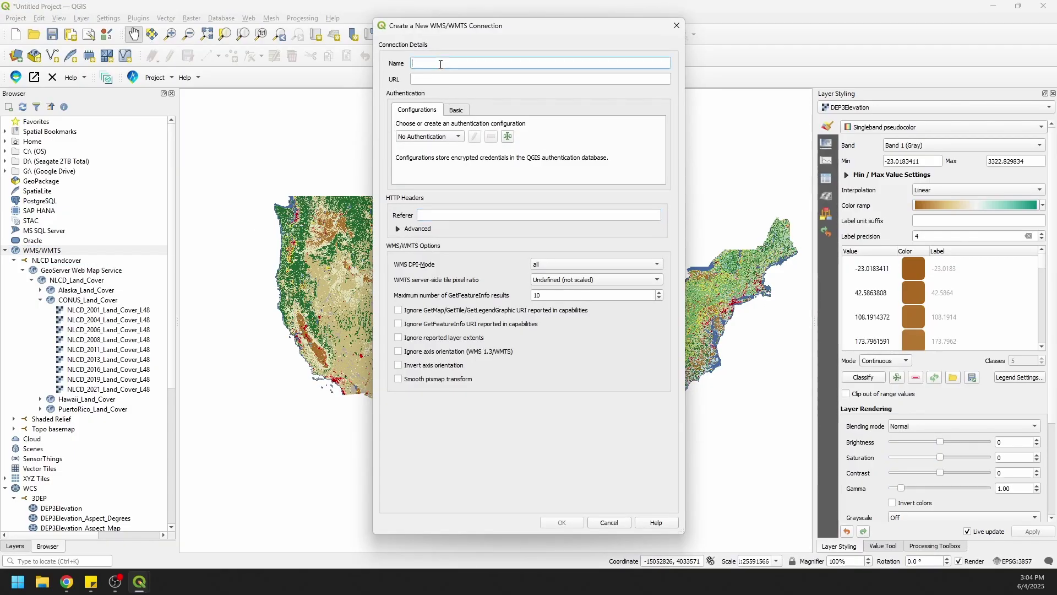
type("USGS Imagery")
left_click(443, 78)
type("https://basemap.nationalmap.gov/arcgis/services/USGSImageryOnly/MapServer/WMSServer?request=GetCapabilities&service=WMS")
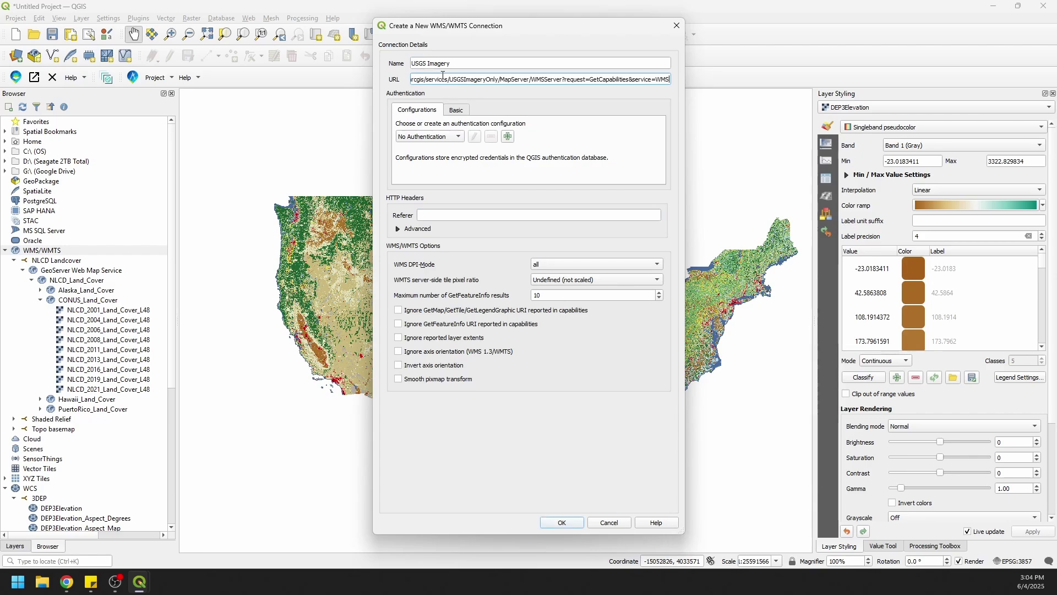
left_click(567, 523)
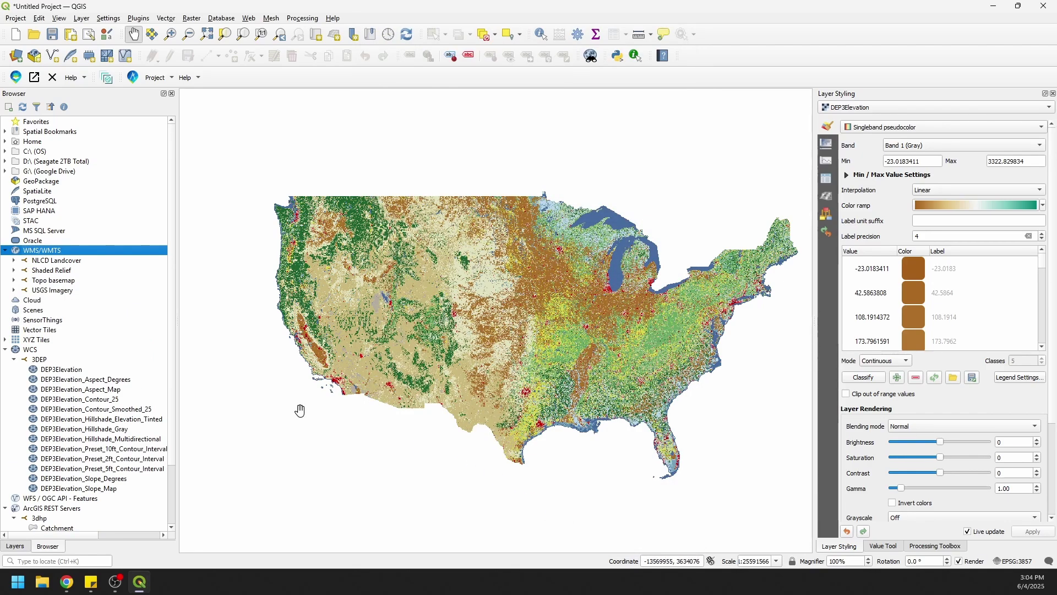
Add the Layers entry of USGSImageryOnly from the USGS Imagery connection to the map and hide NLCD_2021_Land_Cover_L48
left_click(14, 291)
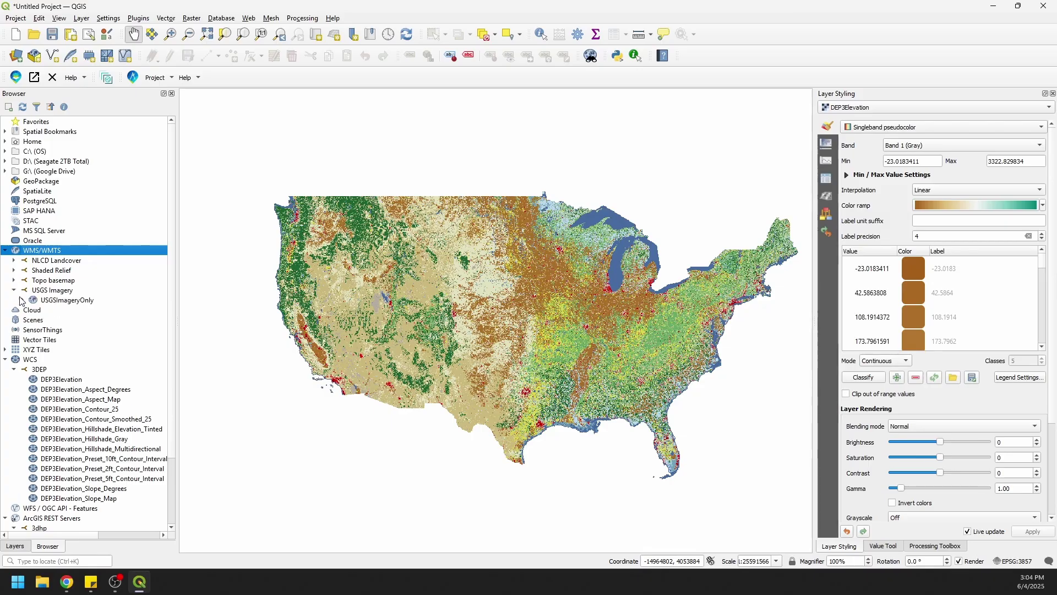
left_click(23, 300)
left_click_drag(59, 310, 285, 374)
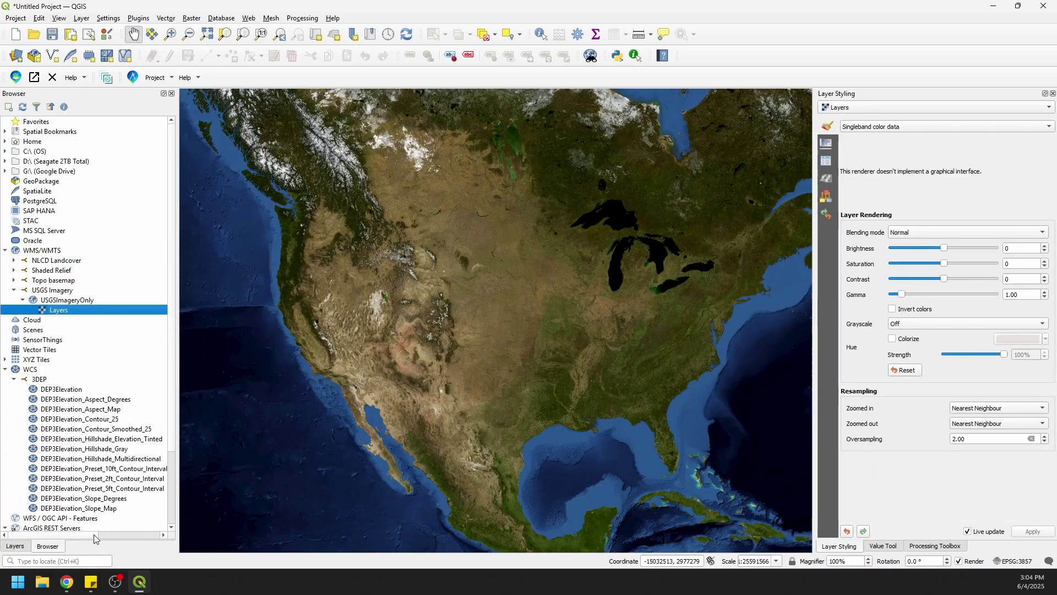
left_click(20, 547)
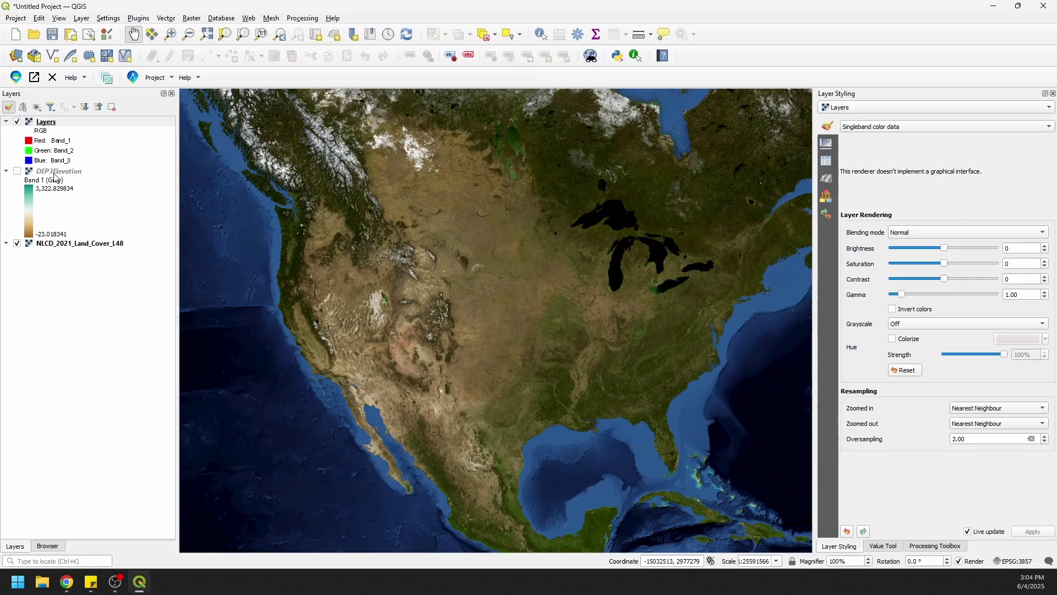
left_click(17, 243)
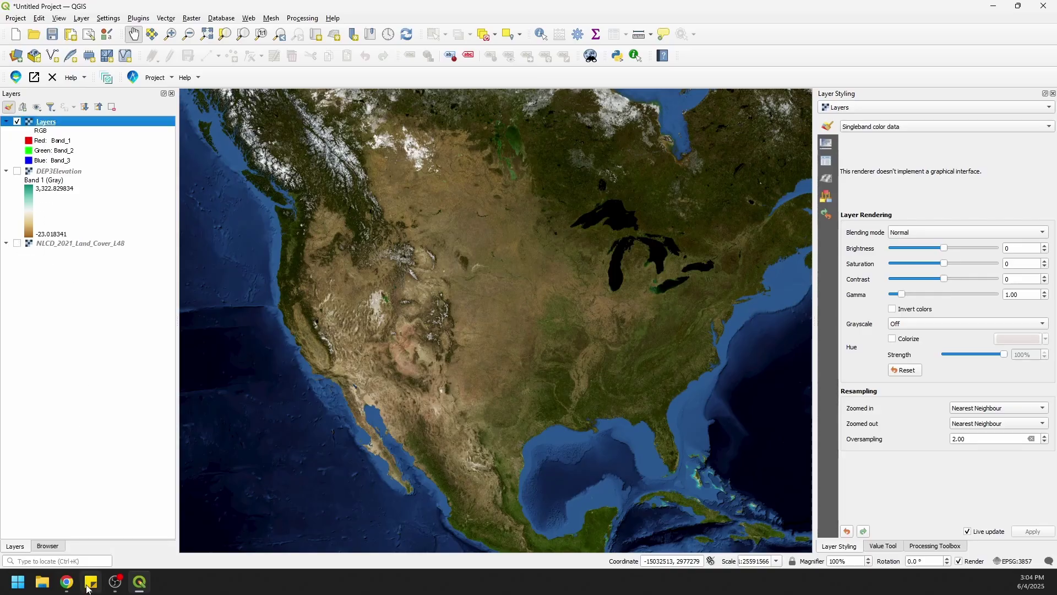
Remove the 3dhp connection from the ArcGIS REST Servers in the data source browser
left_click(51, 548)
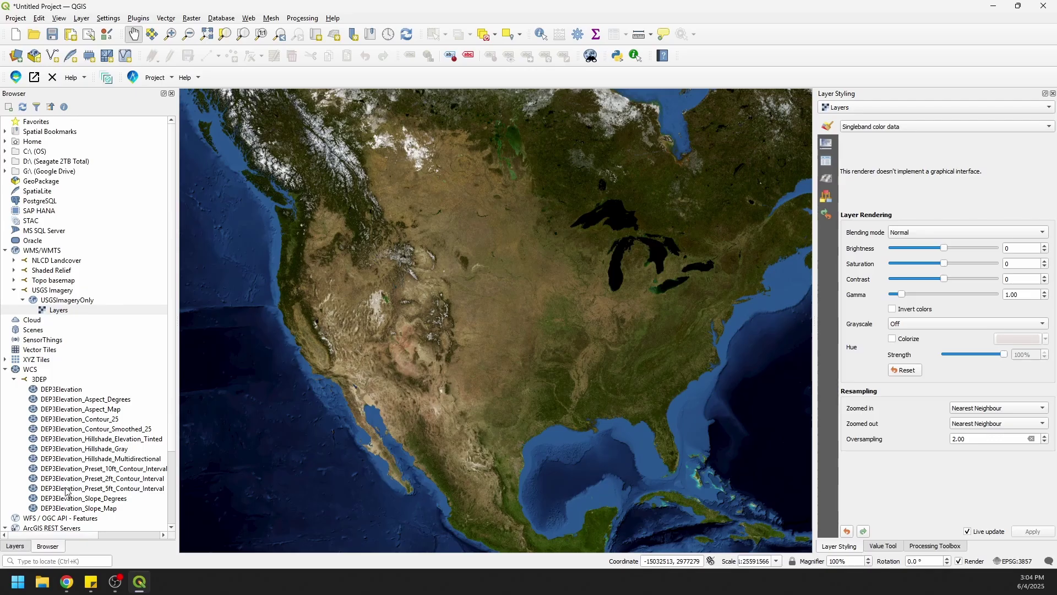
scroll(64, 386, "down", 3)
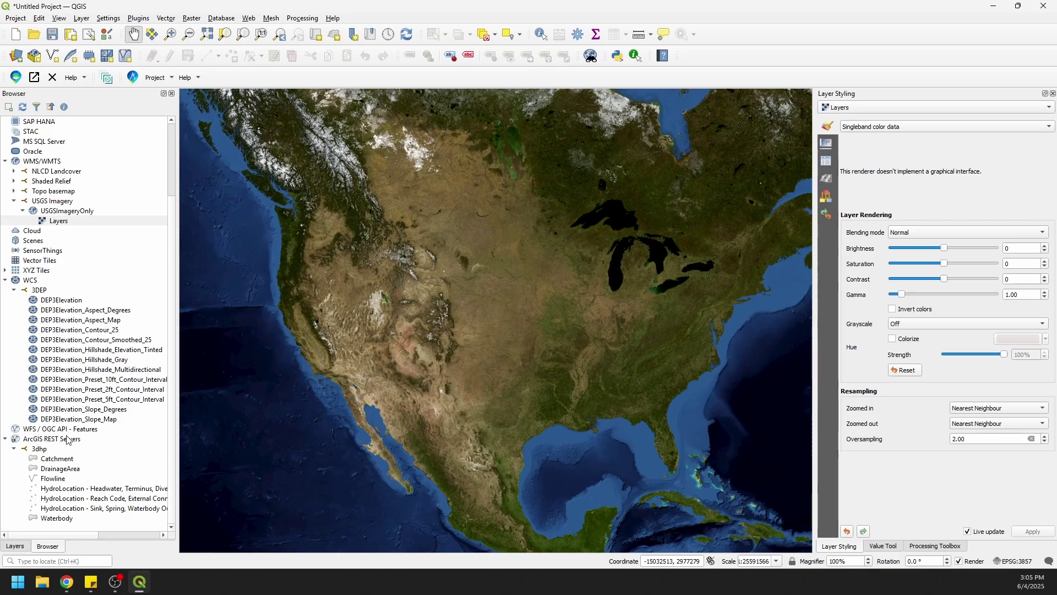
right_click(38, 451)
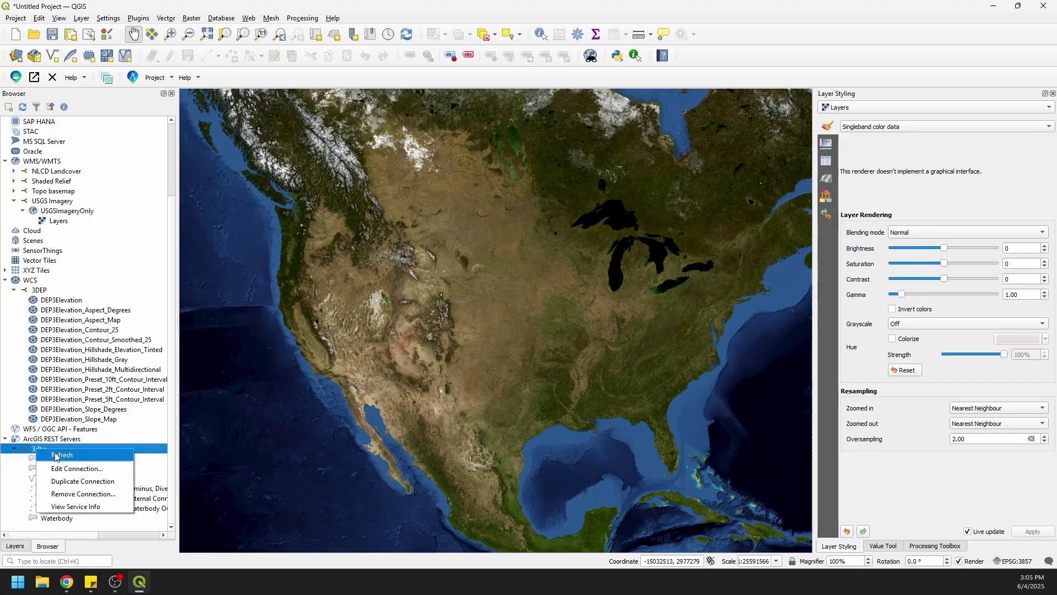
left_click(91, 494)
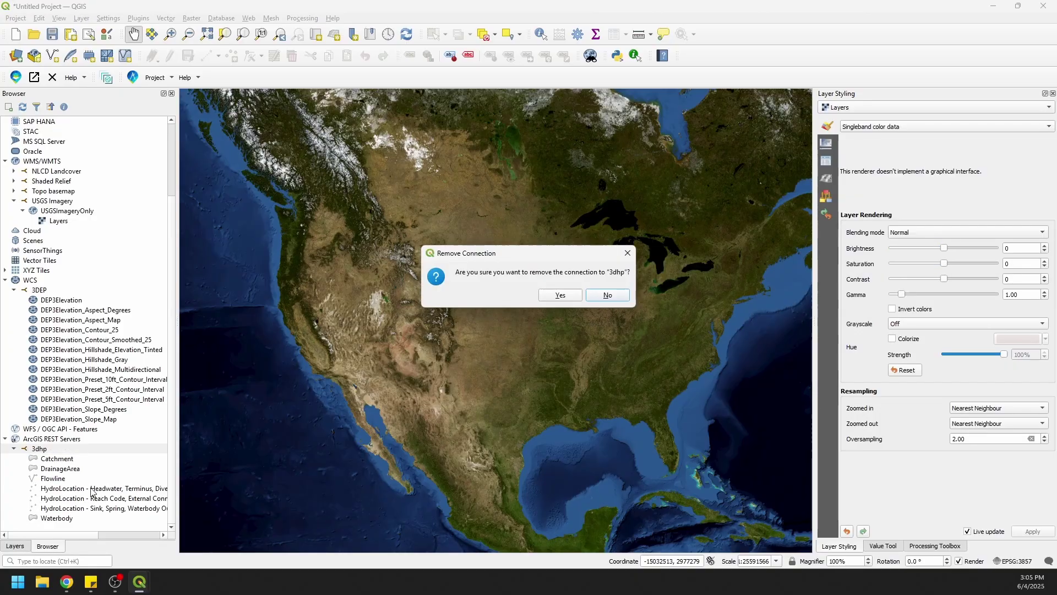
left_click(562, 296)
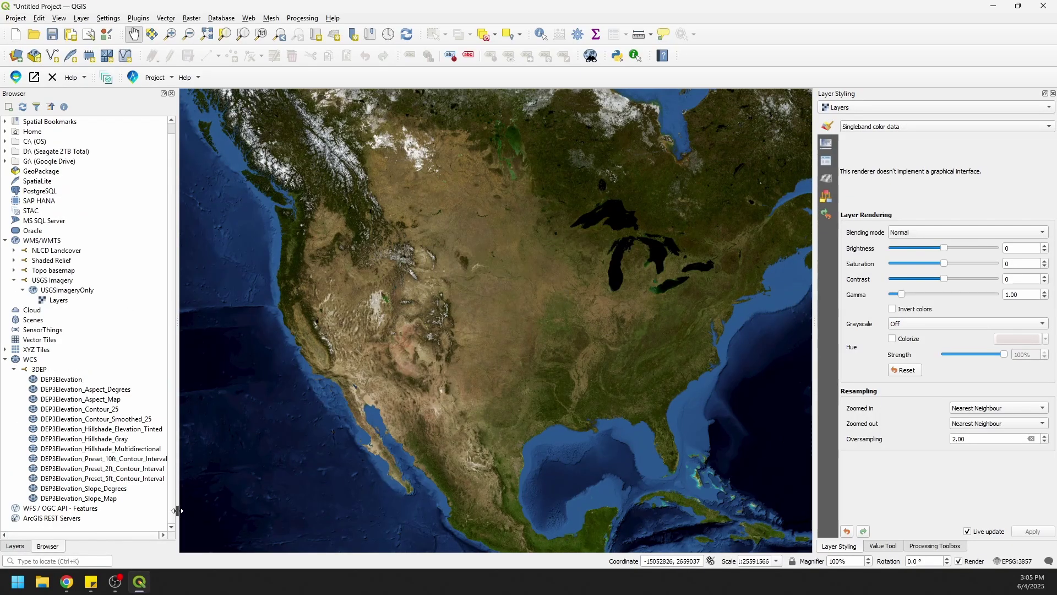
Switch to Chrome, collapse the Base Maps and WCS Services categories, and look through the Web Feature Services (WFS) entries
left_click(139, 582)
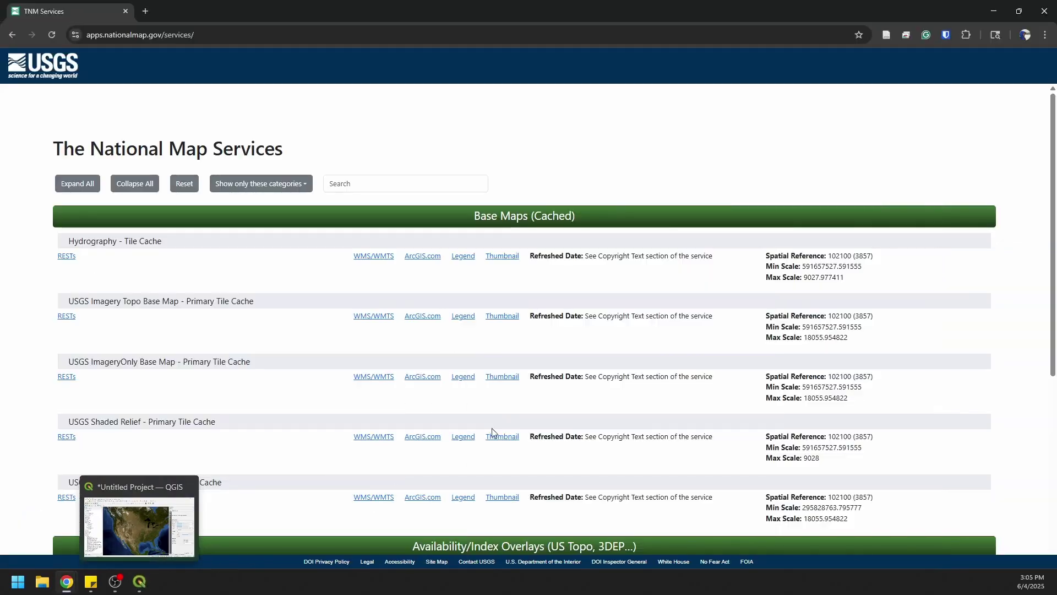
left_click(494, 219)
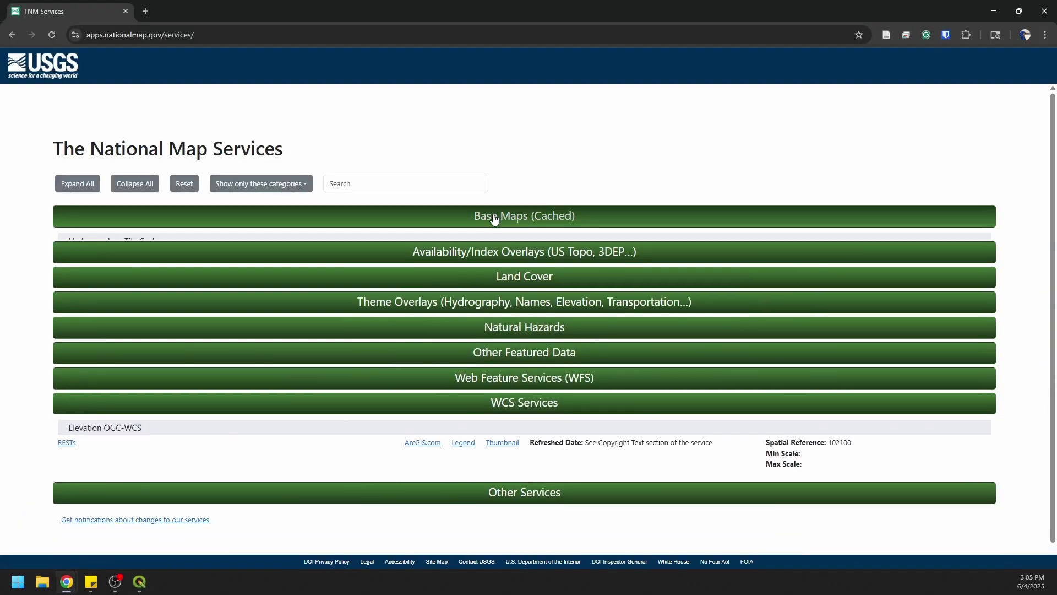
left_click(497, 401)
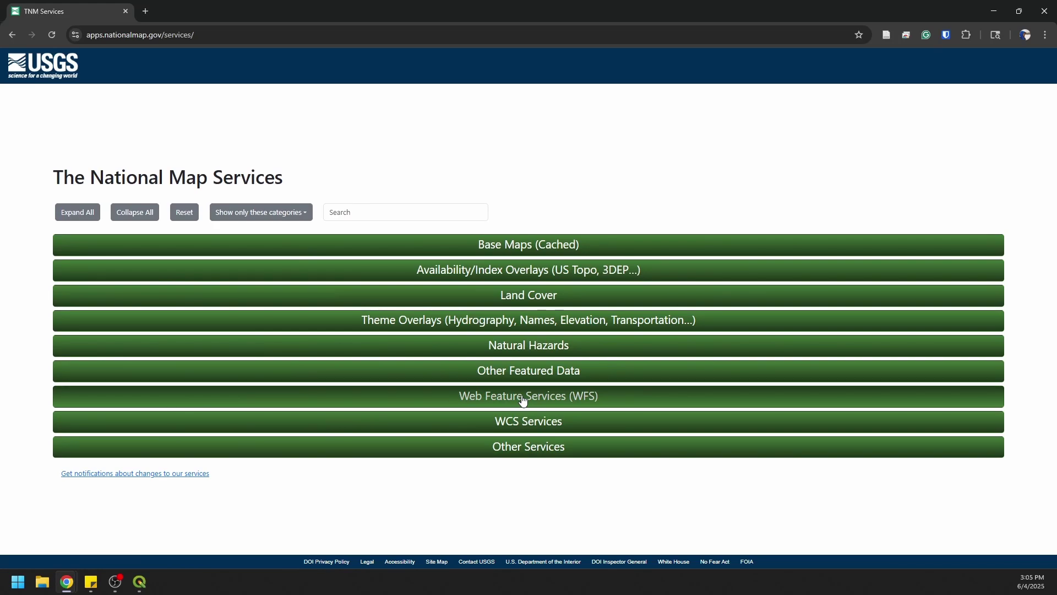
left_click(523, 400)
scroll(330, 414, "down", 3)
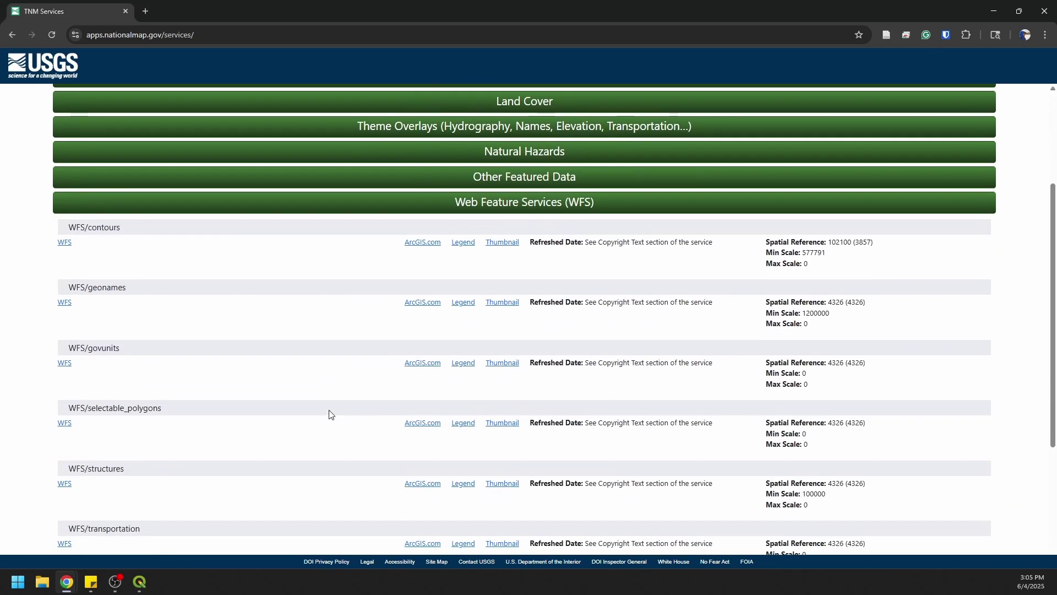
scroll(331, 414, "down", 3)
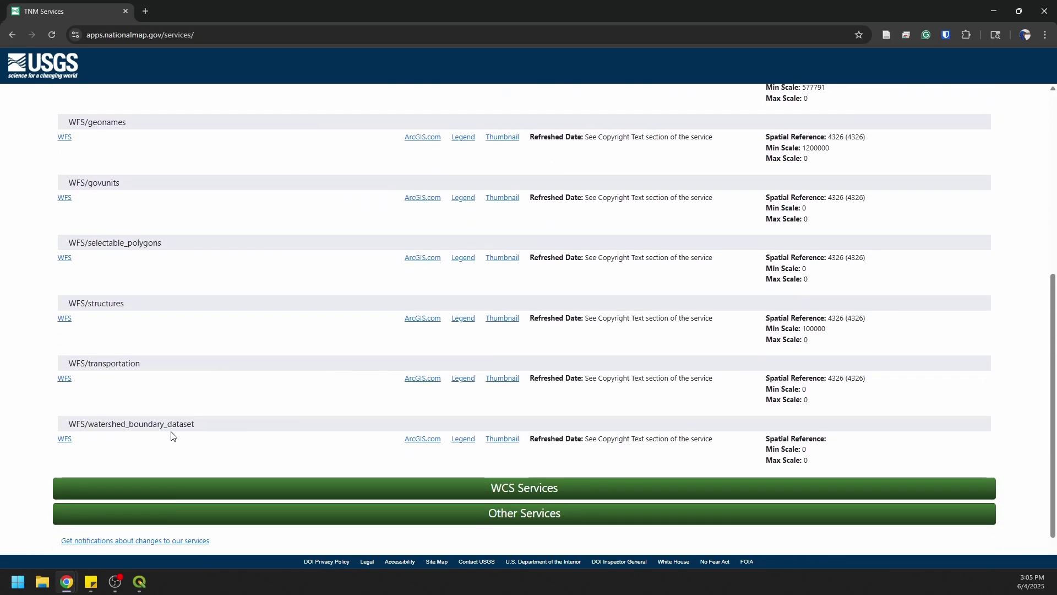
scroll(171, 434, "up", 3)
scroll(170, 436, "up", 2)
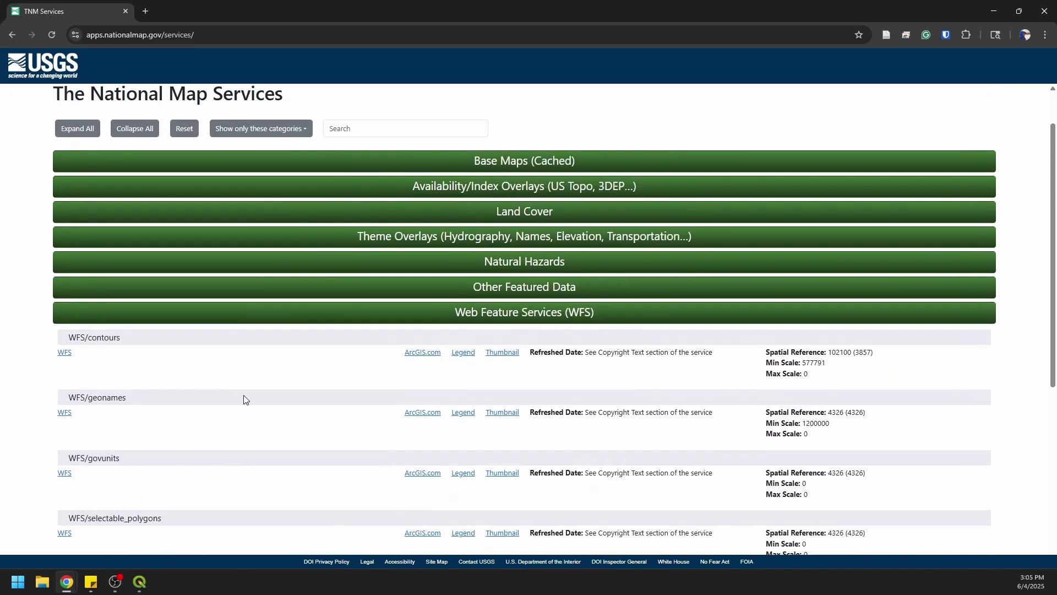
Look through the service entries in the Web Feature Services (WFS) category, from contours to watershed_boundary_dataset, and leave the category collapsed
left_click(488, 317)
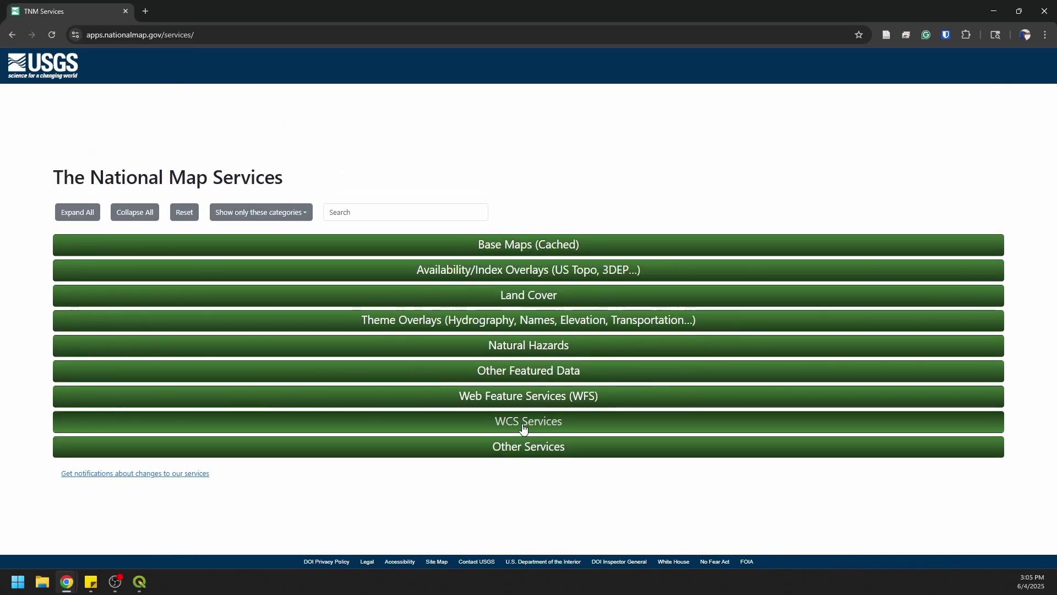
left_click(504, 399)
scroll(436, 401, "down", 4)
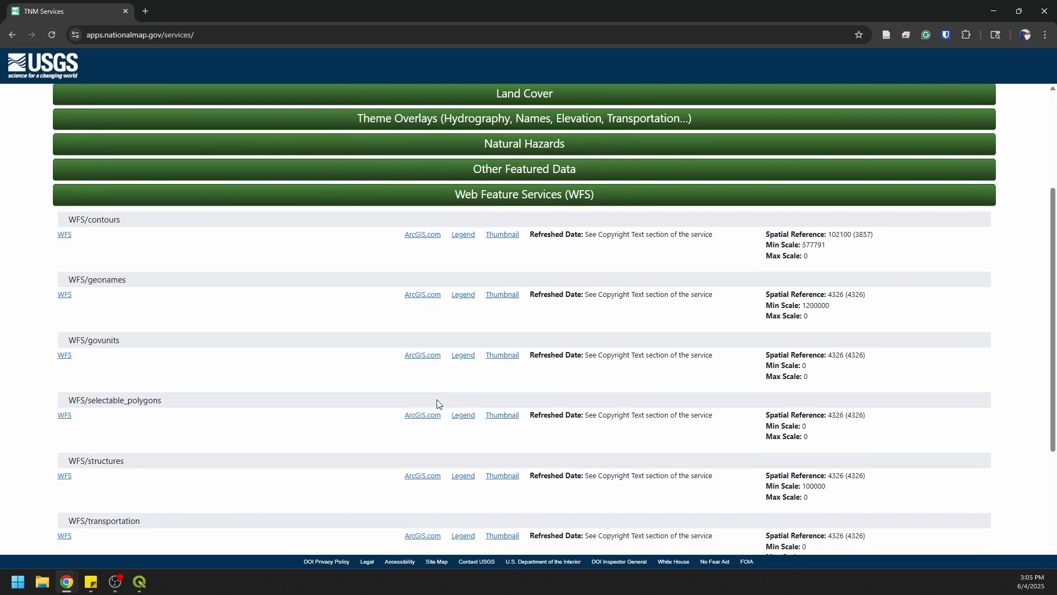
scroll(138, 379, "down", 2)
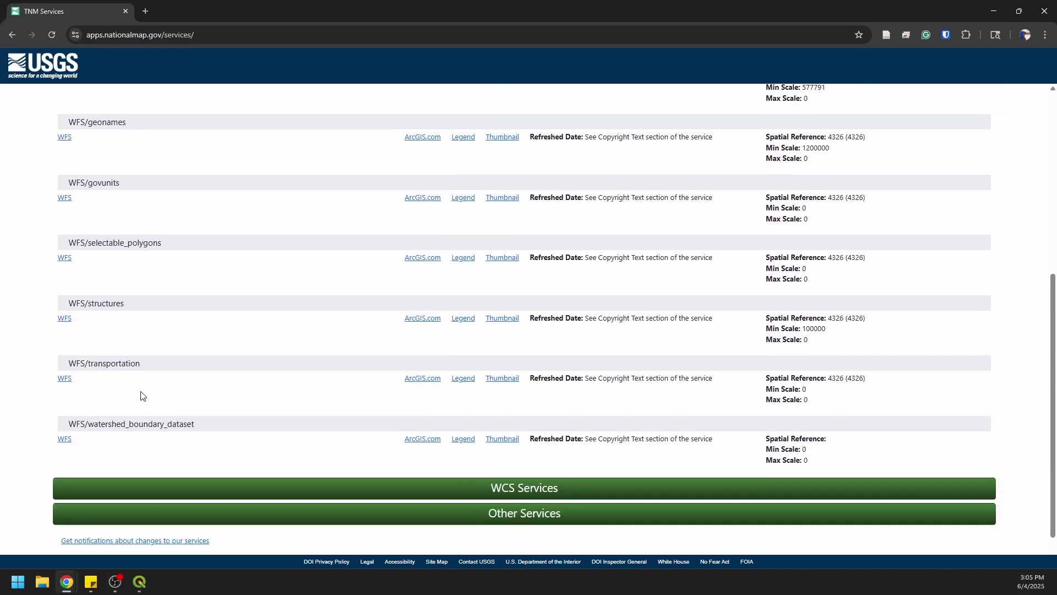
scroll(125, 332, "up", 3)
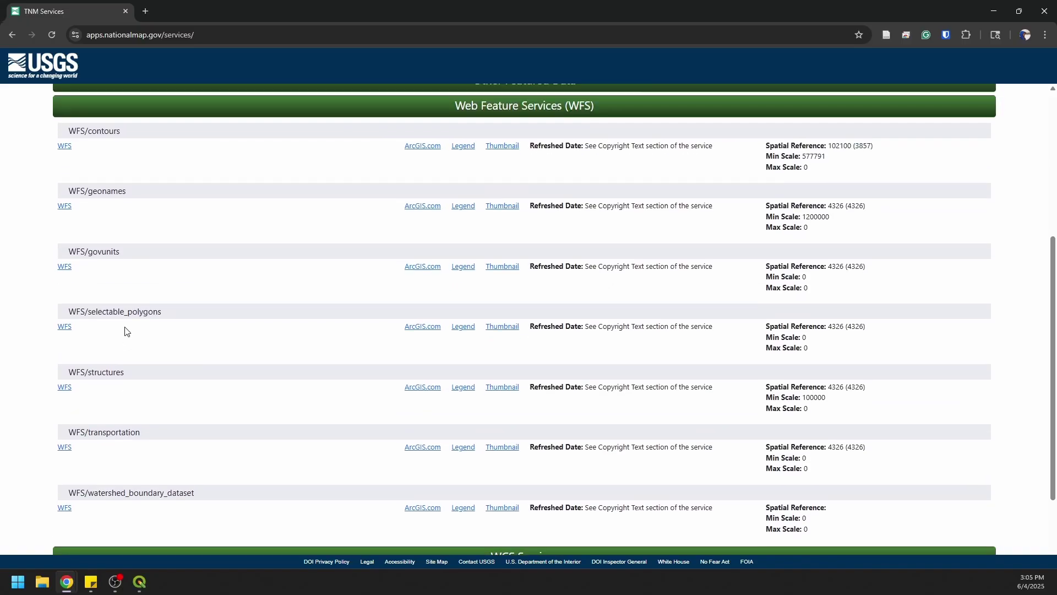
left_click(480, 207)
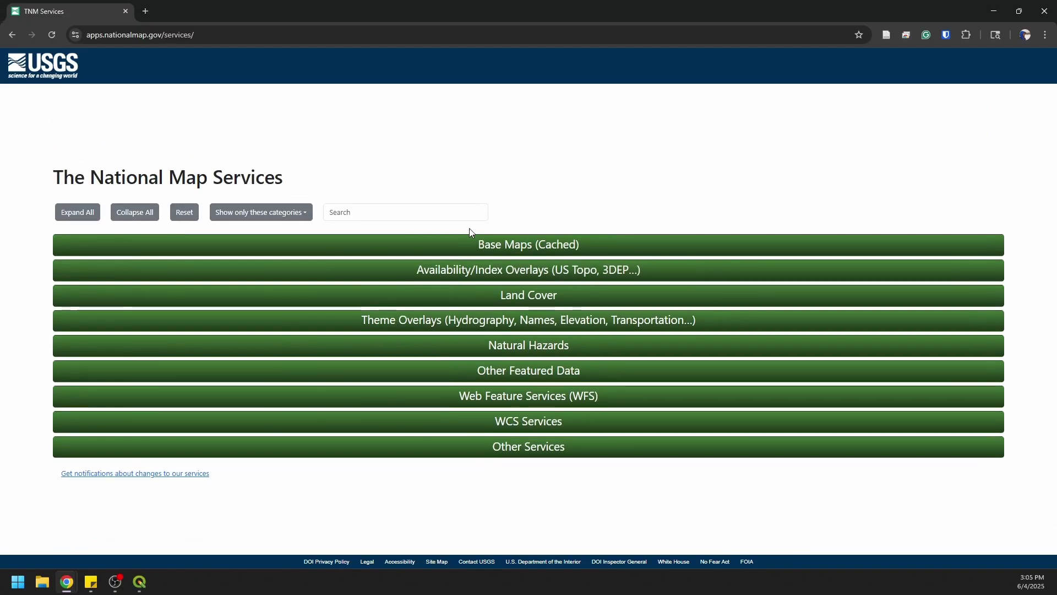
Expand the Theme Overlays category and find the USGS 3D Hydrography Program (3DHP) FeatureServer entry
left_click(465, 319)
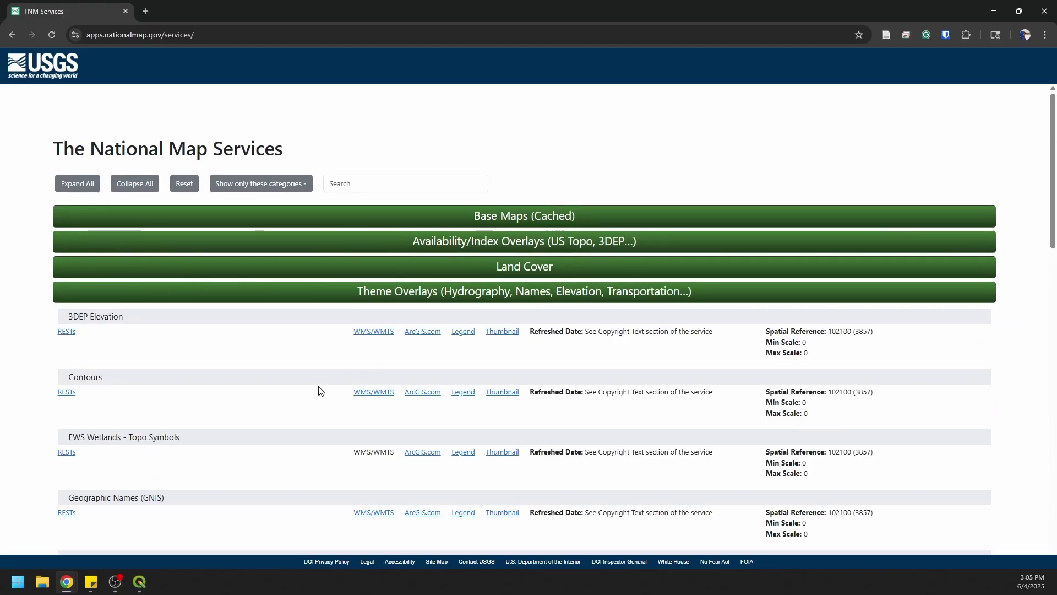
scroll(318, 392, "down", 5)
scroll(317, 392, "down", 7)
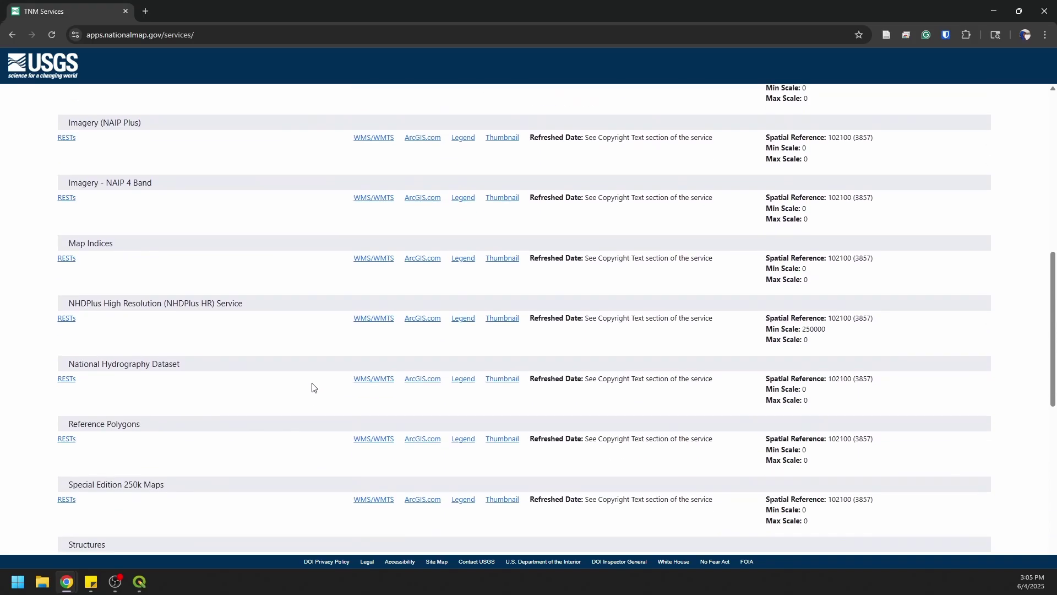
scroll(311, 388, "down", 3)
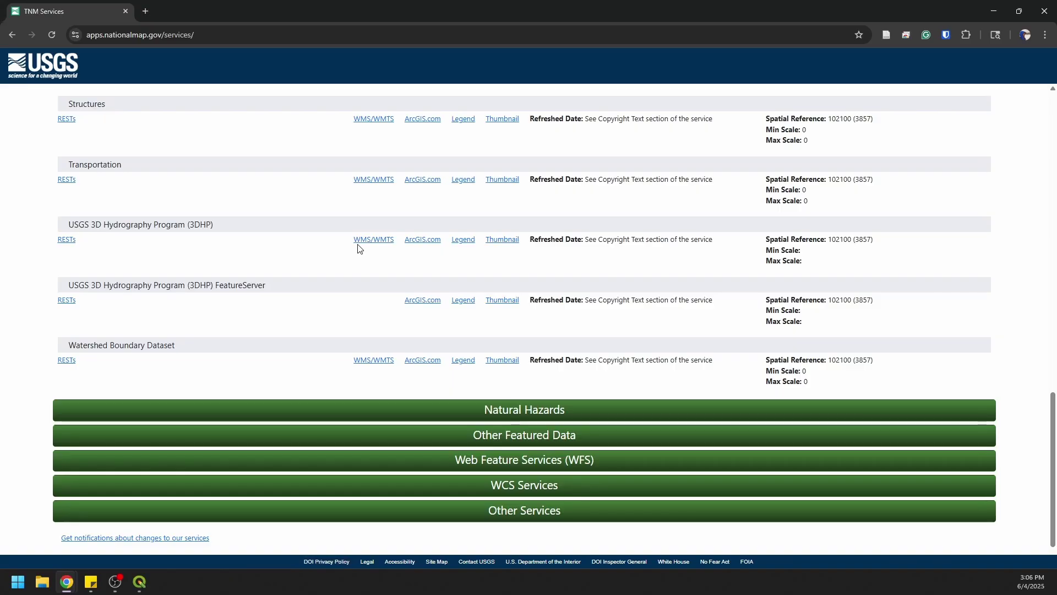
Copy the 3DHP FeatureServer's ArcGIS.com link, switch to QGIS, and try it as the URL of an ArcGIS REST Server connection named 3dhp
right_click(423, 302)
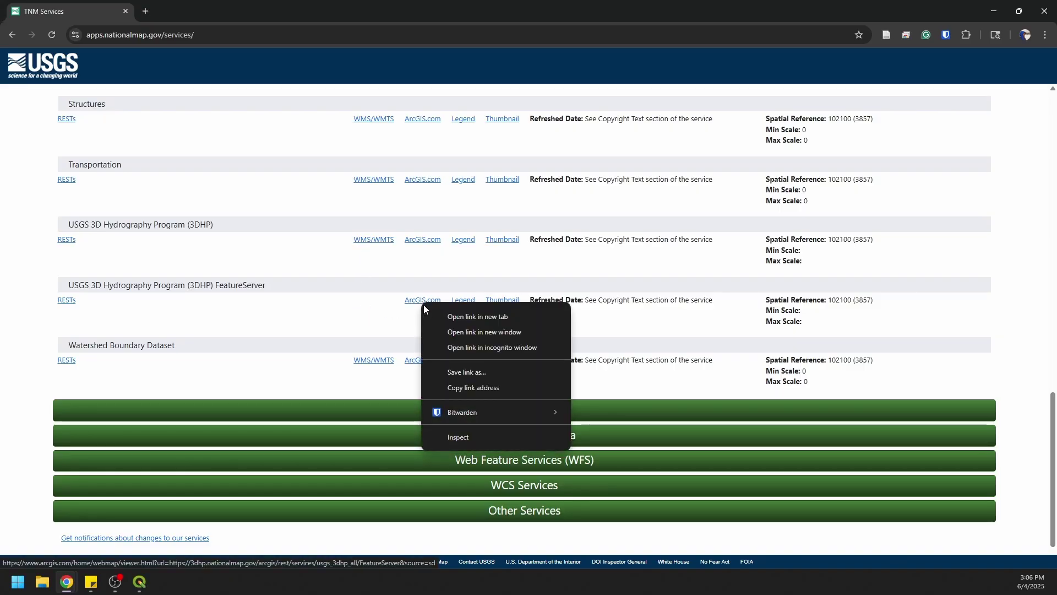
left_click(461, 388)
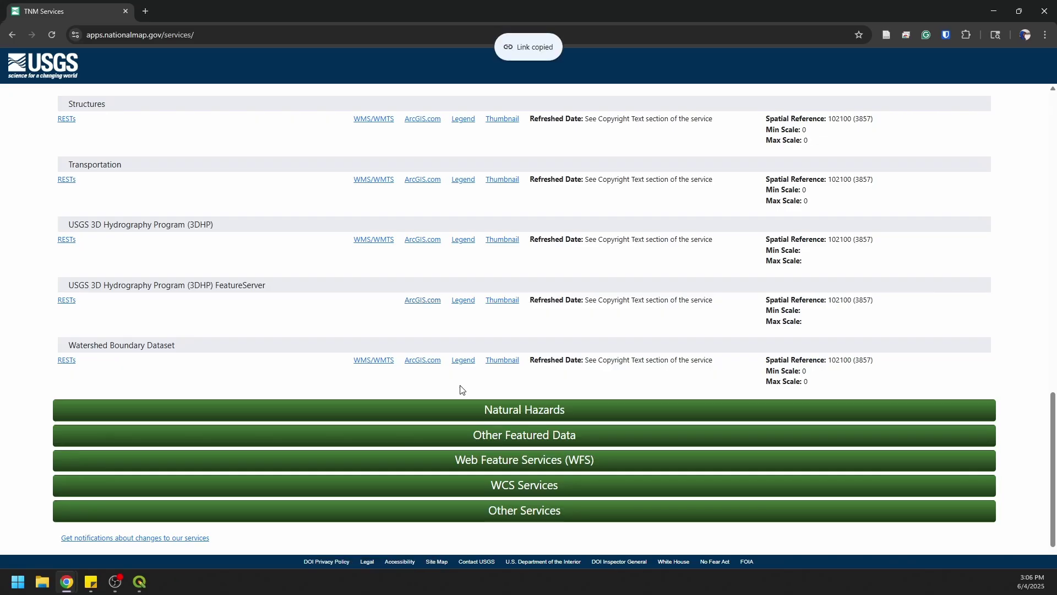
left_click(140, 582)
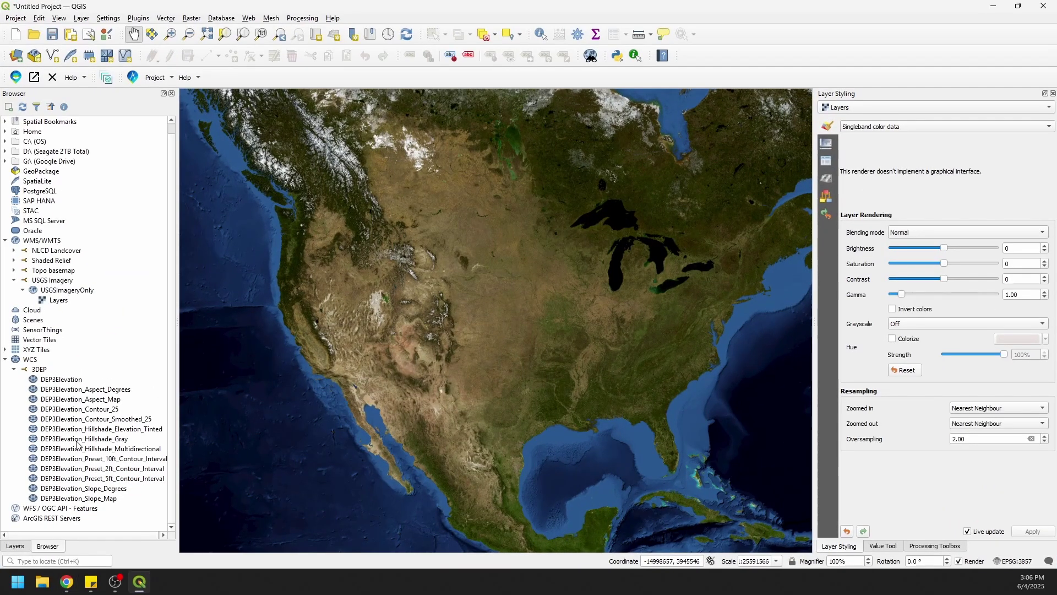
left_click(60, 521)
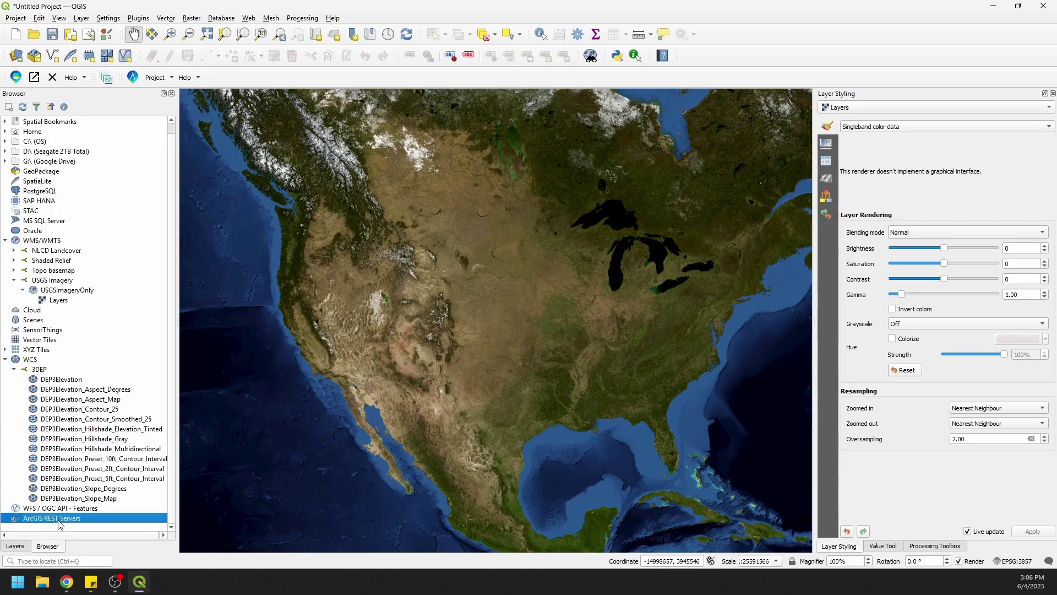
right_click(61, 521)
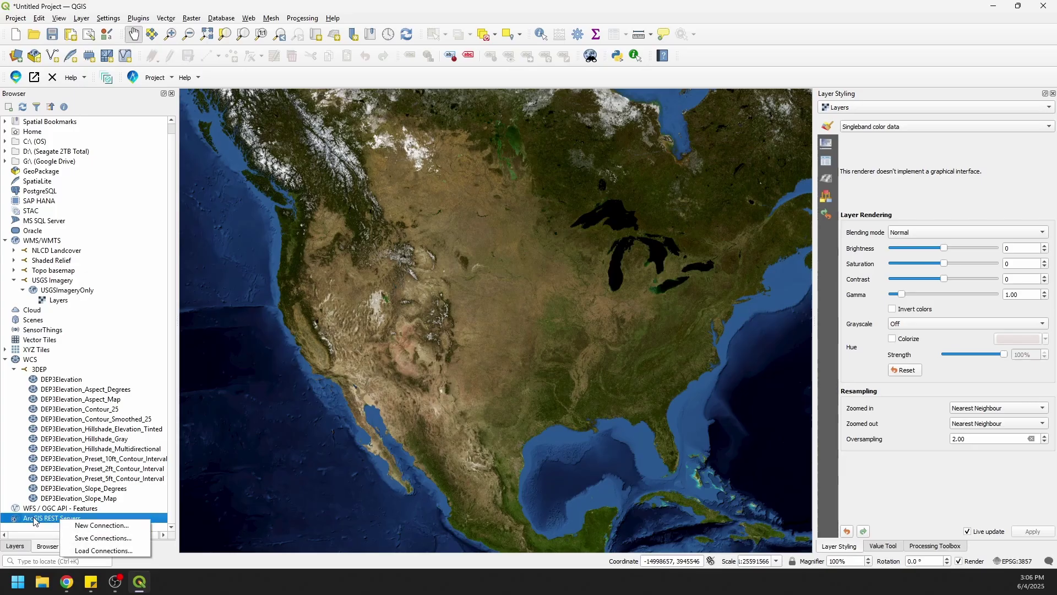
left_click(90, 526)
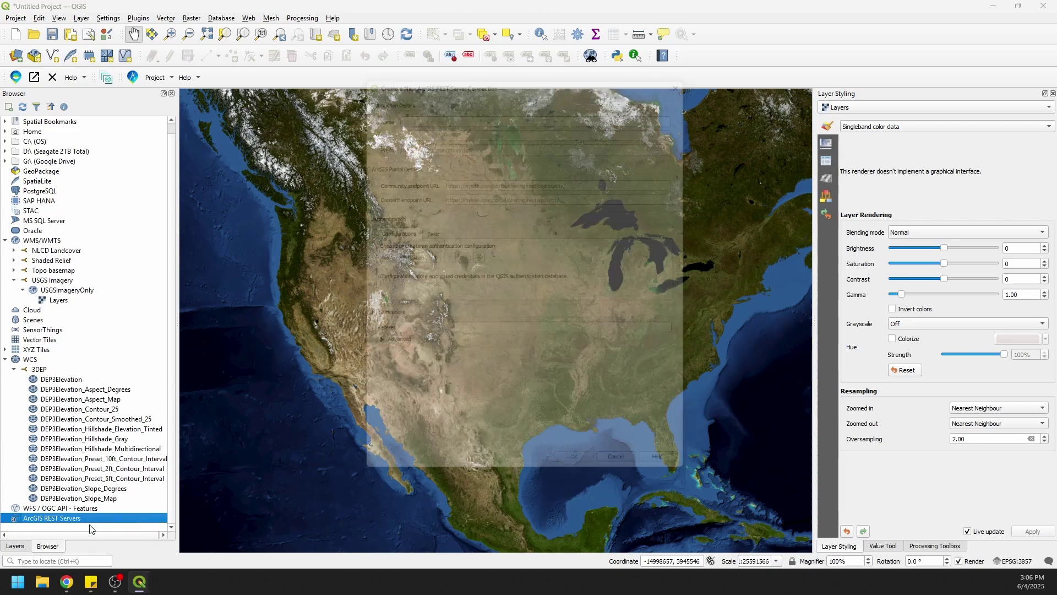
left_click(411, 103)
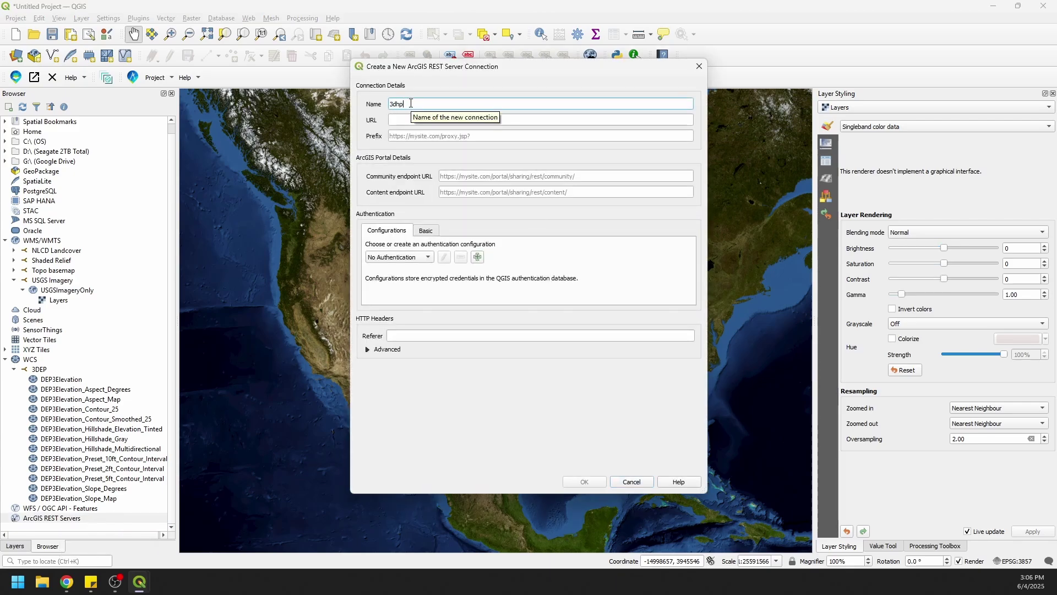
left_click(404, 121)
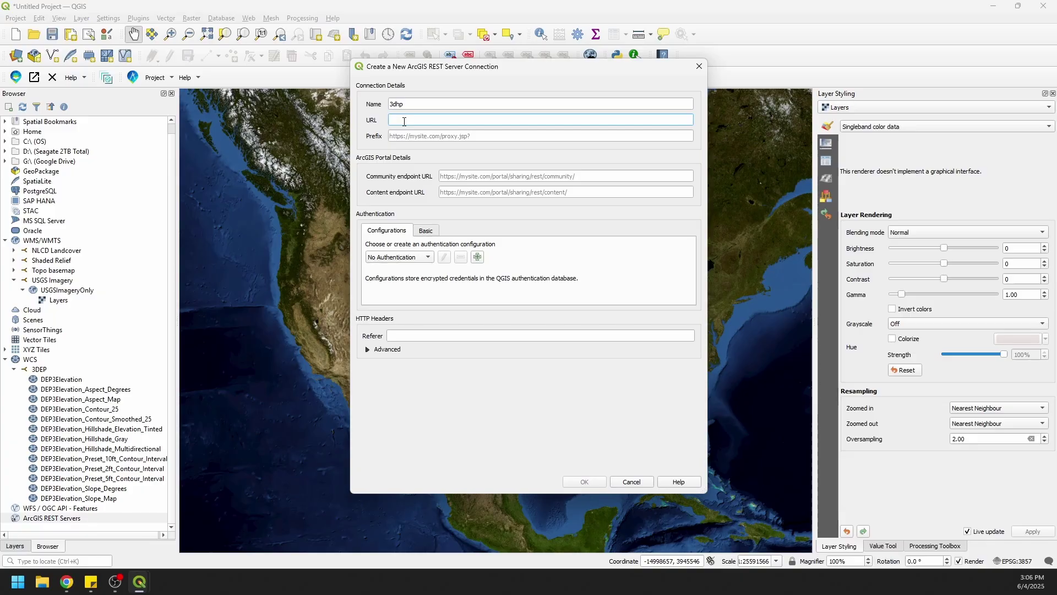
key("ctrl+v")
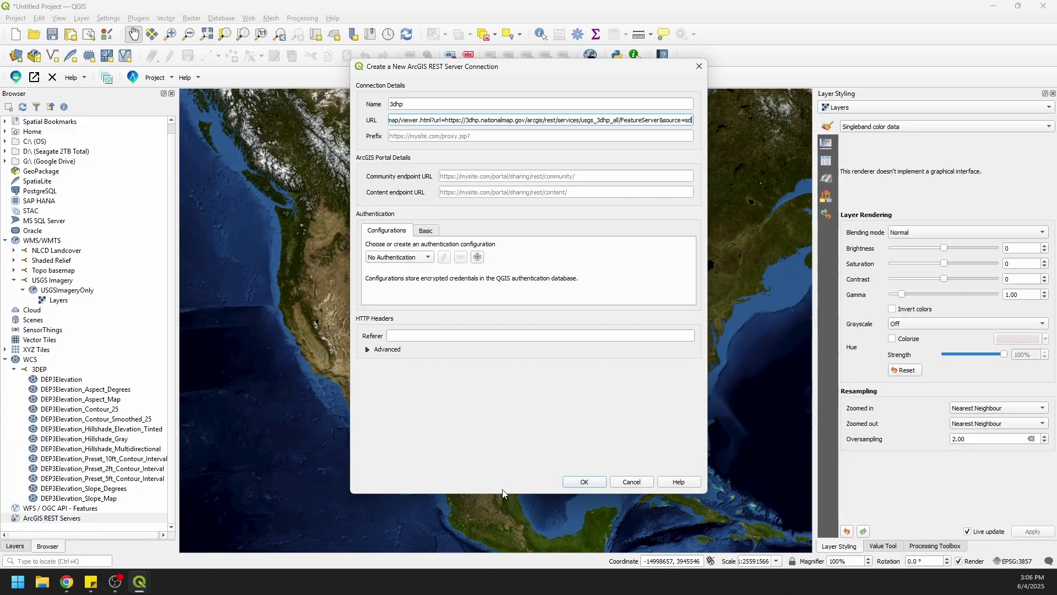
left_click(588, 481)
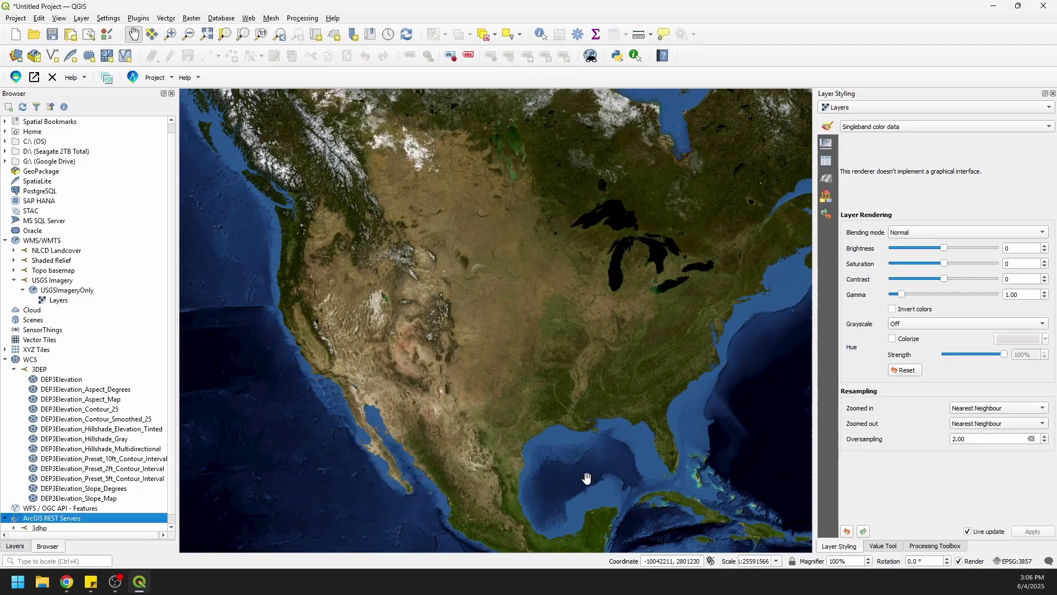
scroll(66, 424, "down", 1)
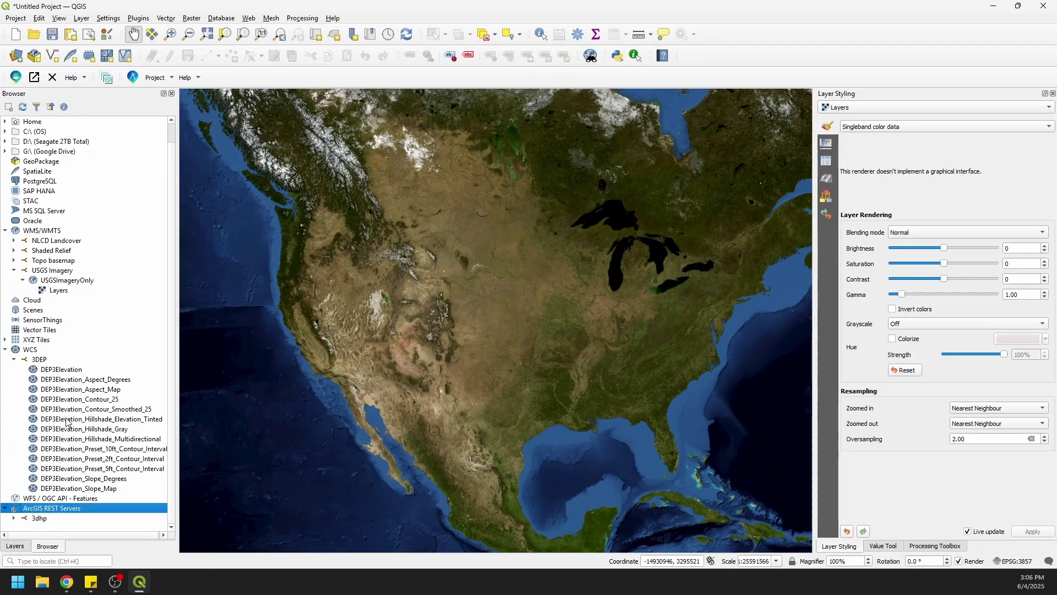
left_click(14, 518)
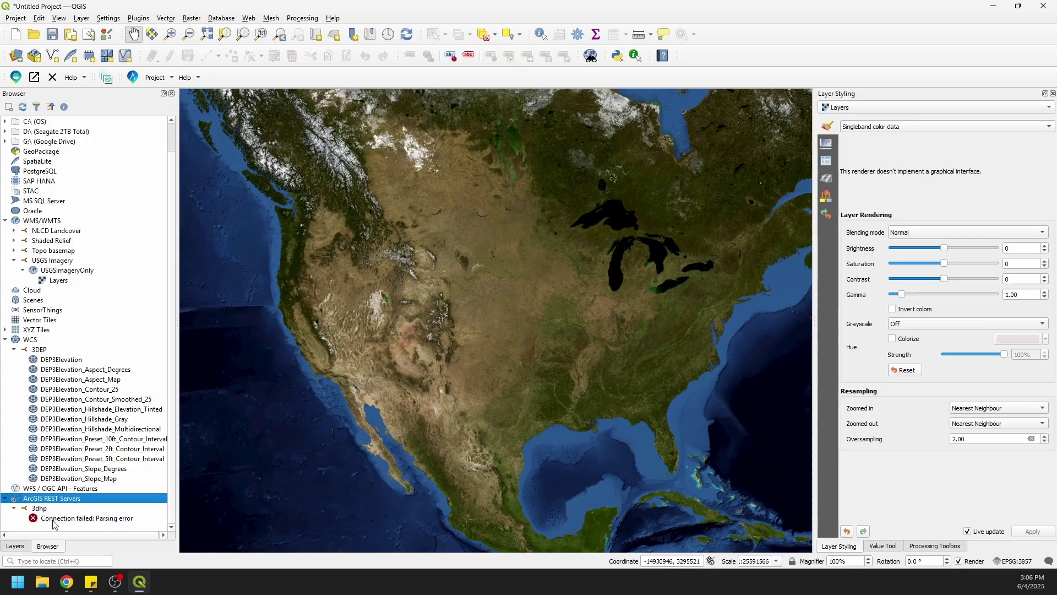
Remove the 3dhp connection made with the ArcGIS.com link from the ArcGIS REST Servers
right_click(37, 508)
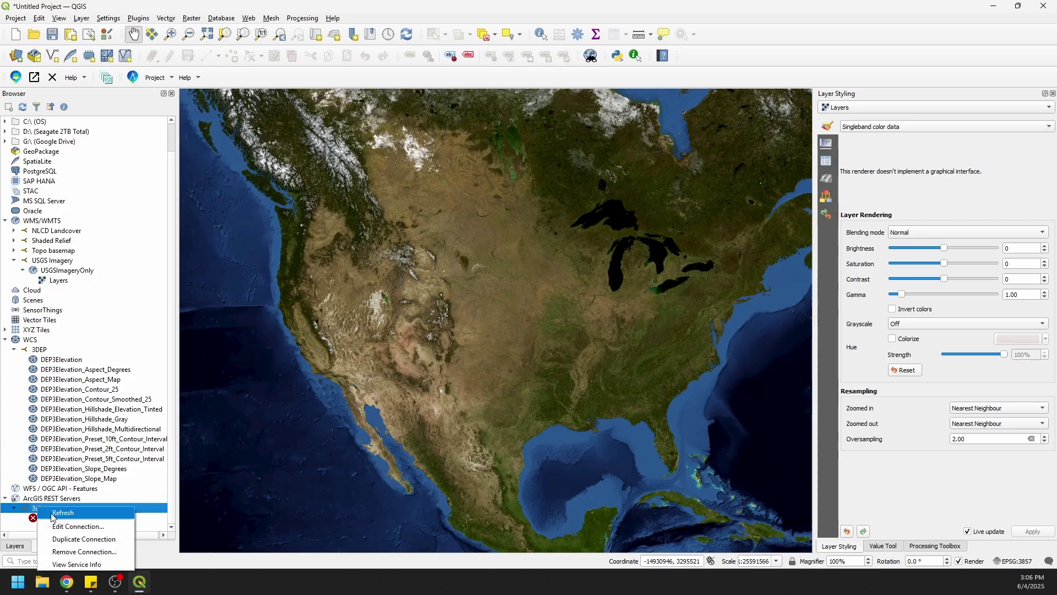
left_click(84, 551)
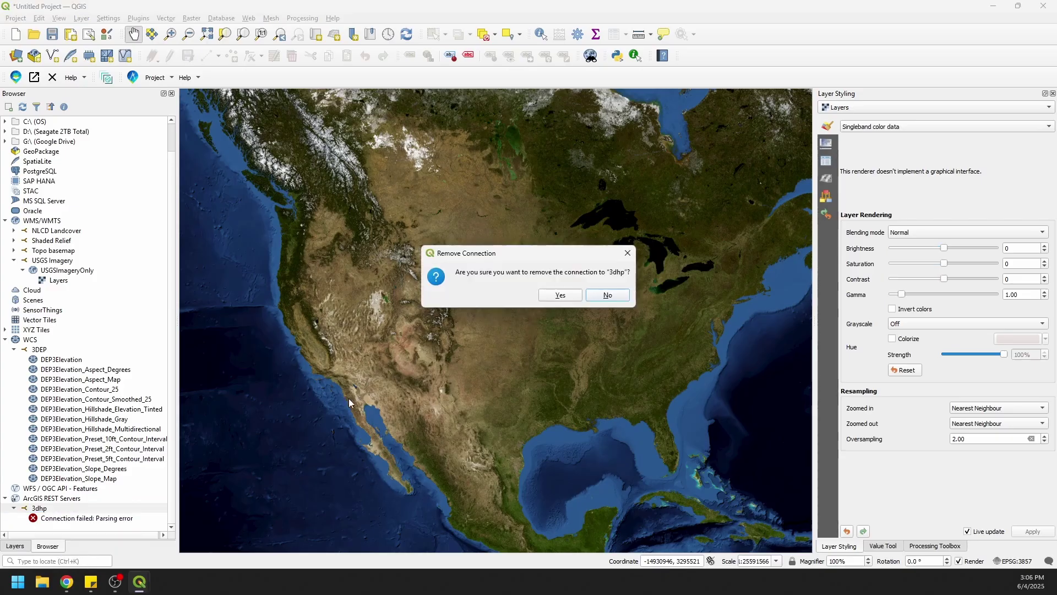
left_click(561, 298)
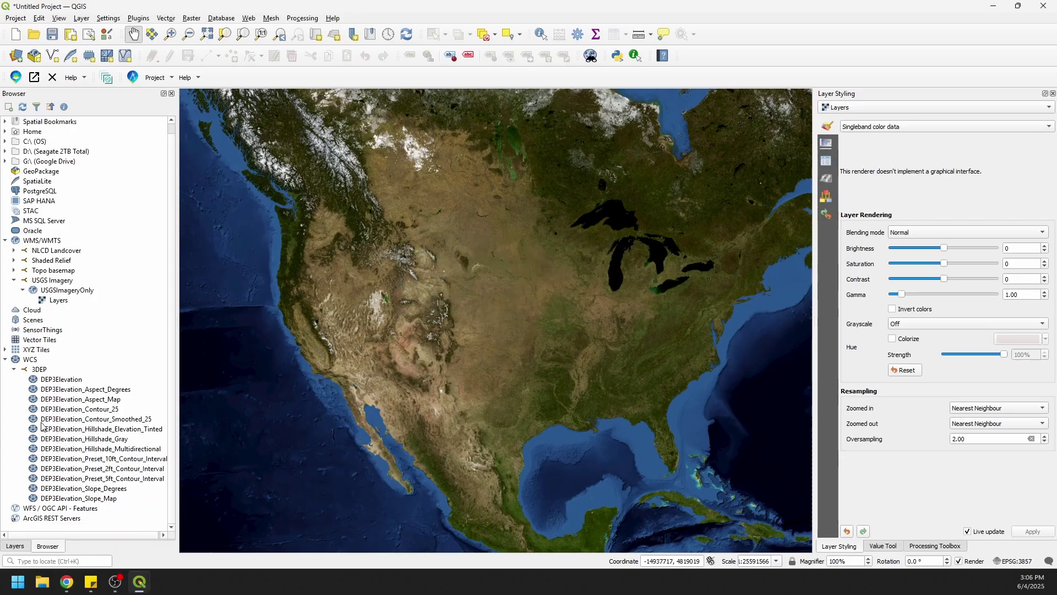
Switch to Chrome and copy the RESTs link address of the USGS 3D Hydrography Program (3DHP) FeatureServer entry
left_click(142, 588)
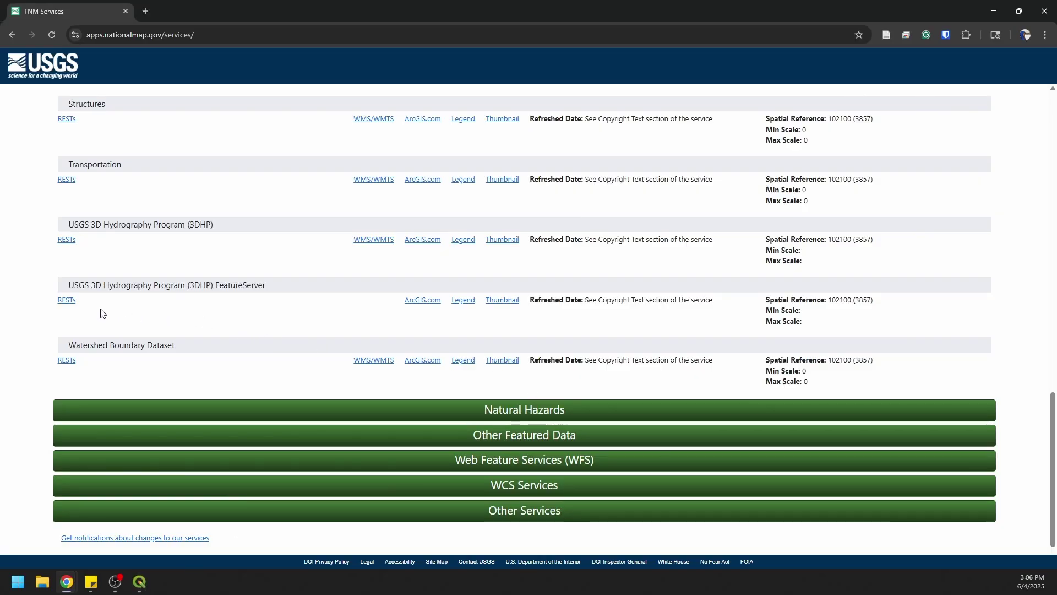
right_click(66, 300)
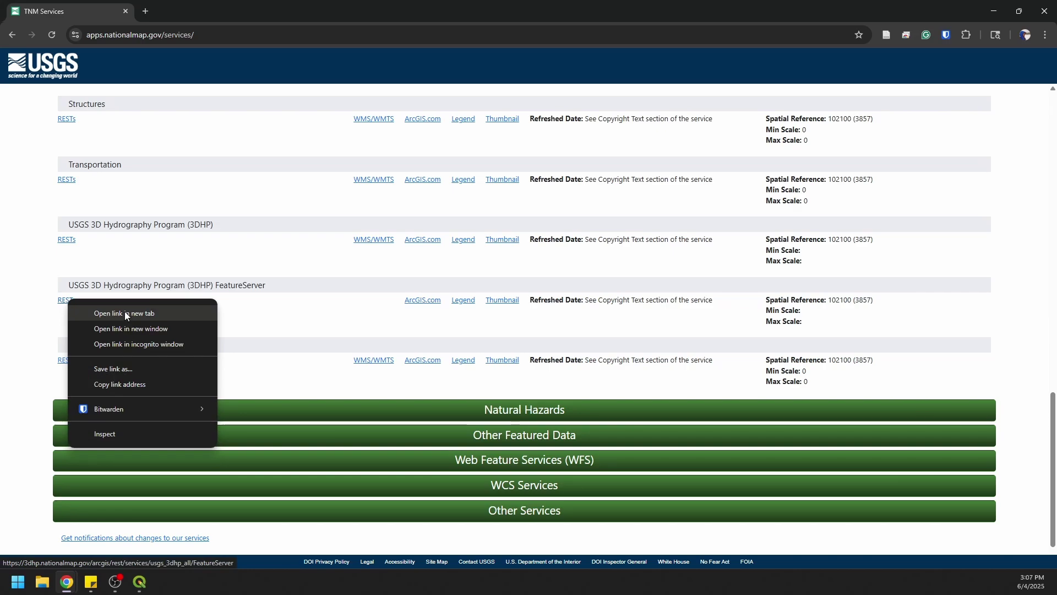
left_click(124, 382)
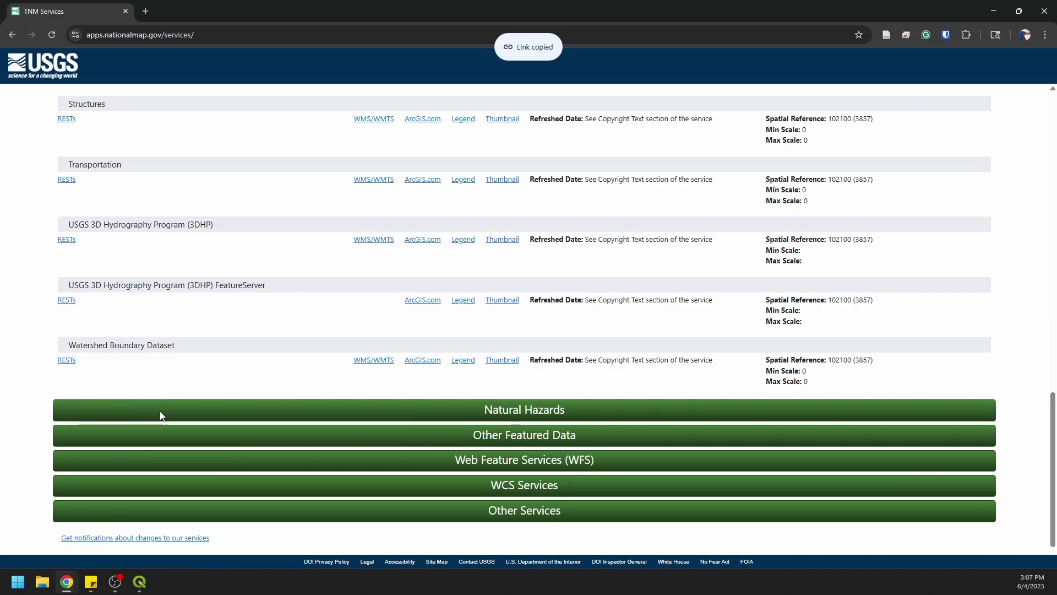
Switch to QGIS and create an ArcGIS REST Server connection named 3dhp using the copied usgs_3dhp_all/FeatureServer URL
left_click(140, 589)
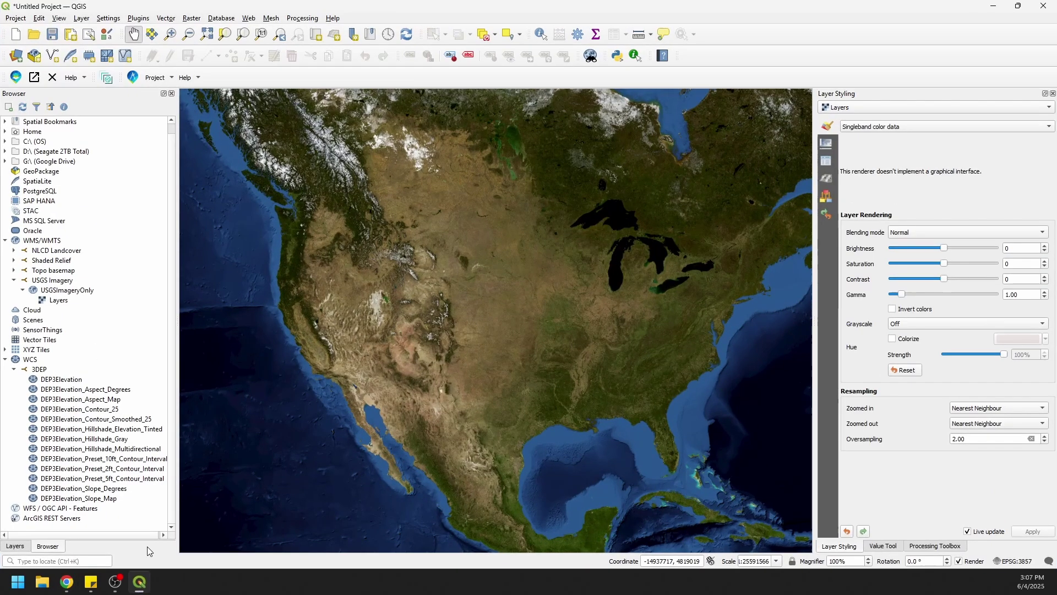
left_click(61, 519)
right_click(61, 520)
left_click(88, 525)
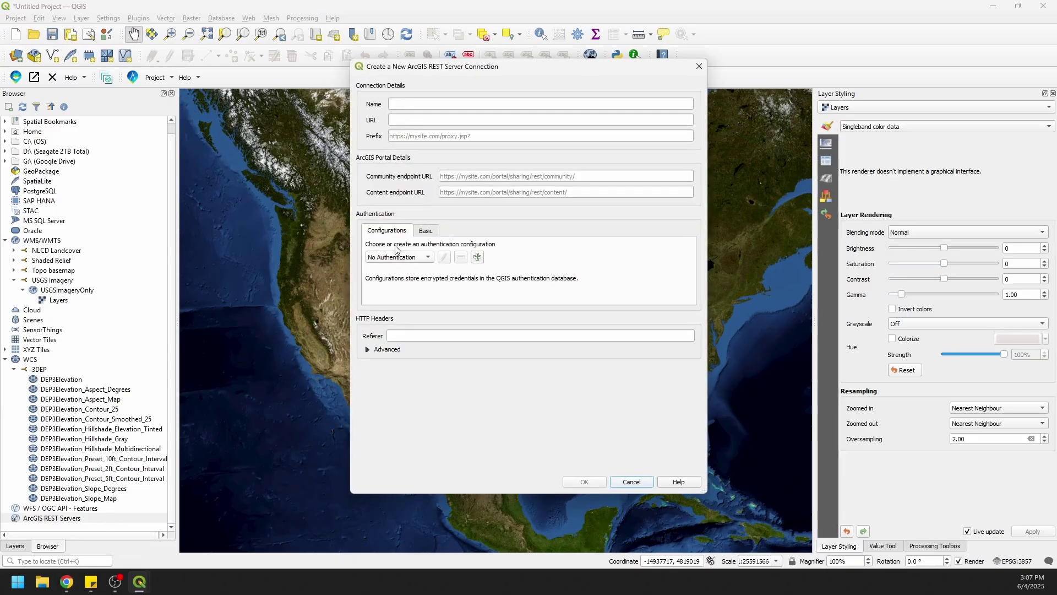
left_click(425, 109)
type("3dhp")
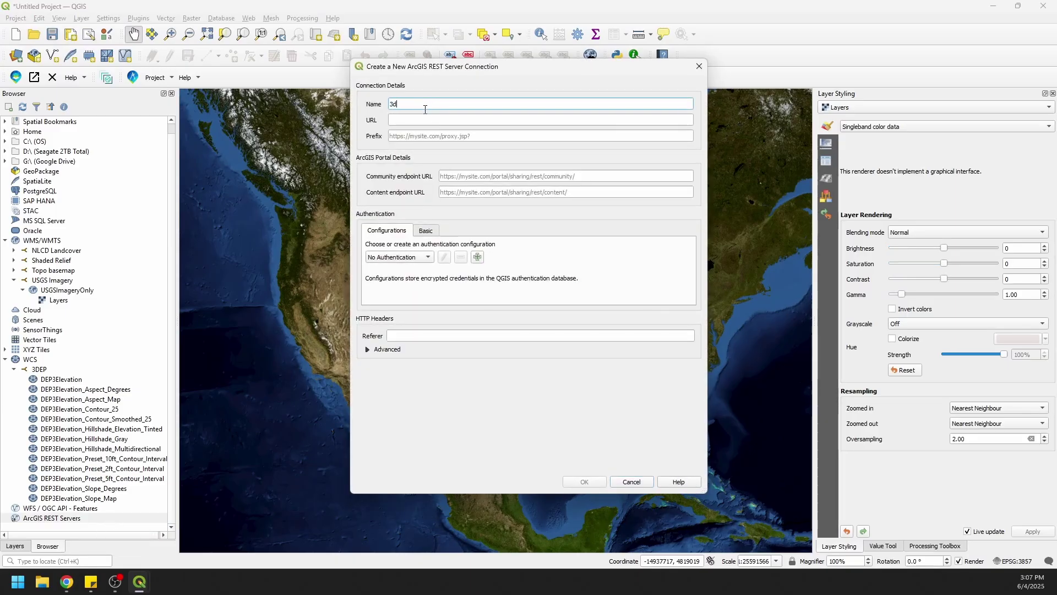
left_click(420, 137)
left_click(421, 120)
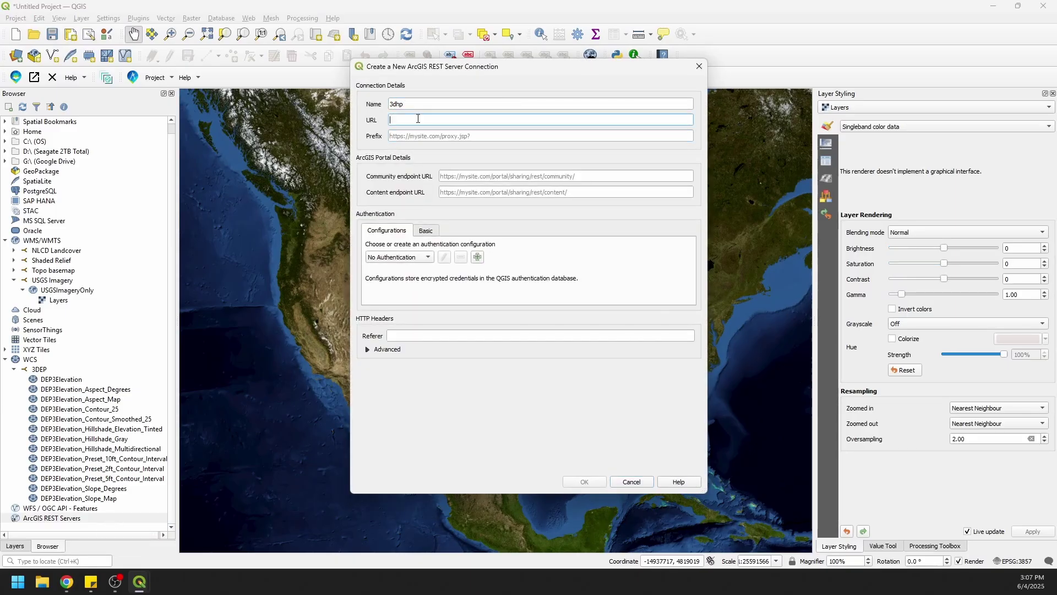
key("ctrl+v")
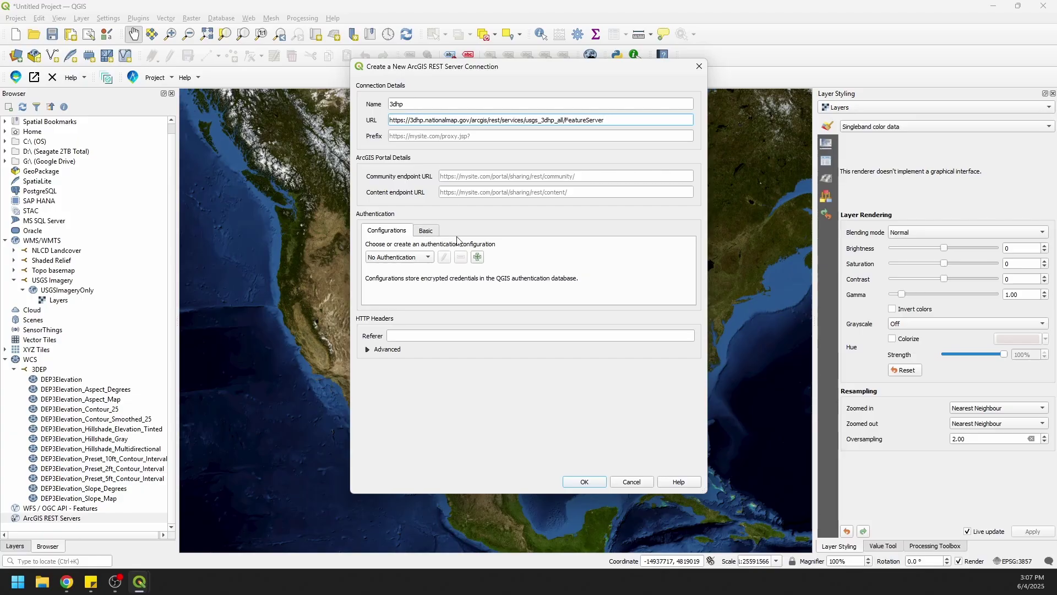
left_click(586, 479)
Try to add the Flowline layer from the 3dhp ArcGIS REST connection to the project and check its data source
double_click(38, 518)
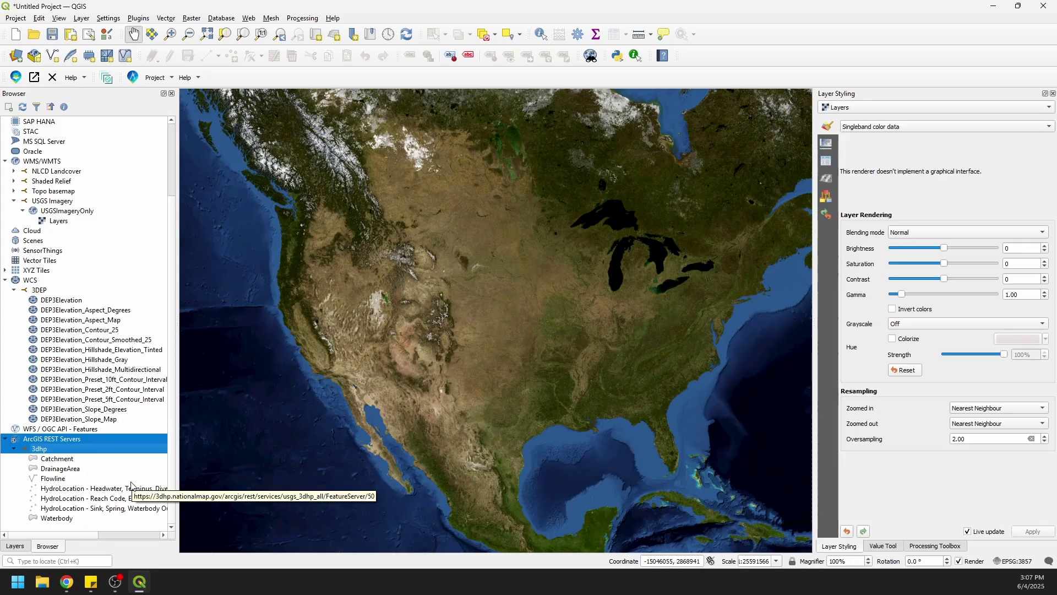
left_click(53, 479)
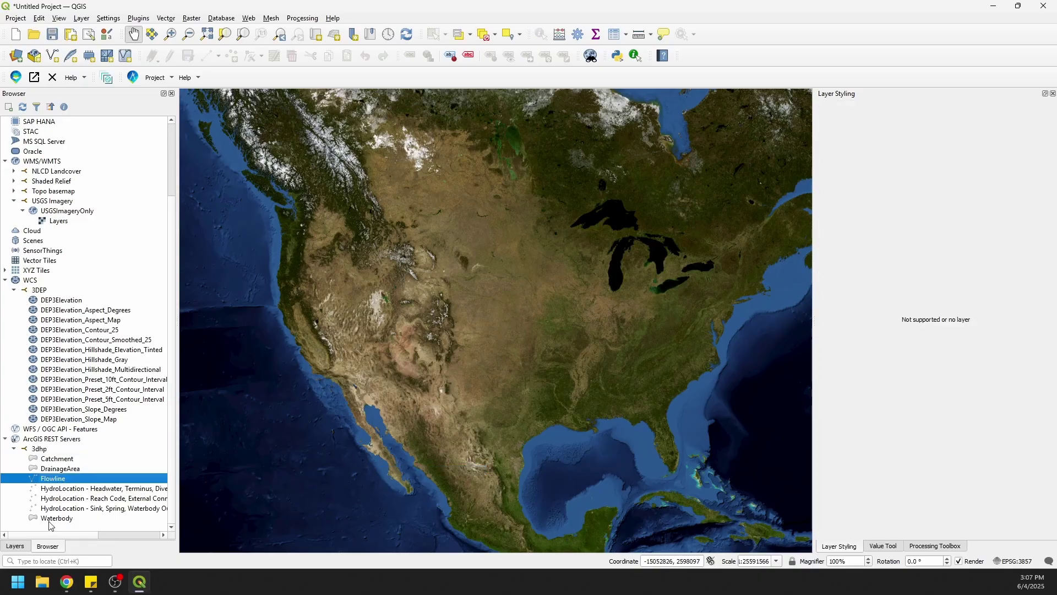
left_click(16, 546)
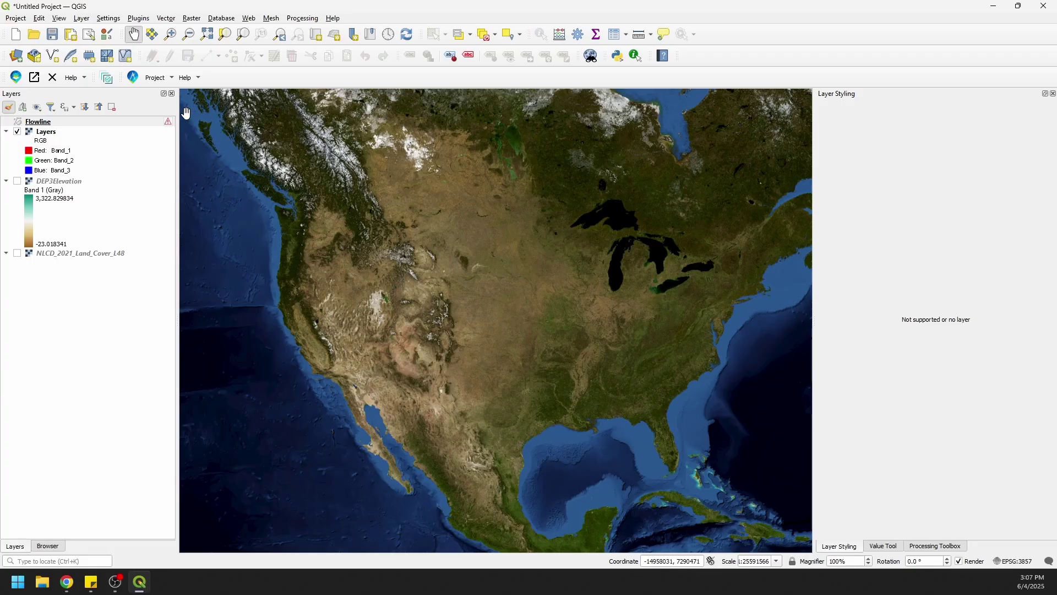
left_click(169, 122)
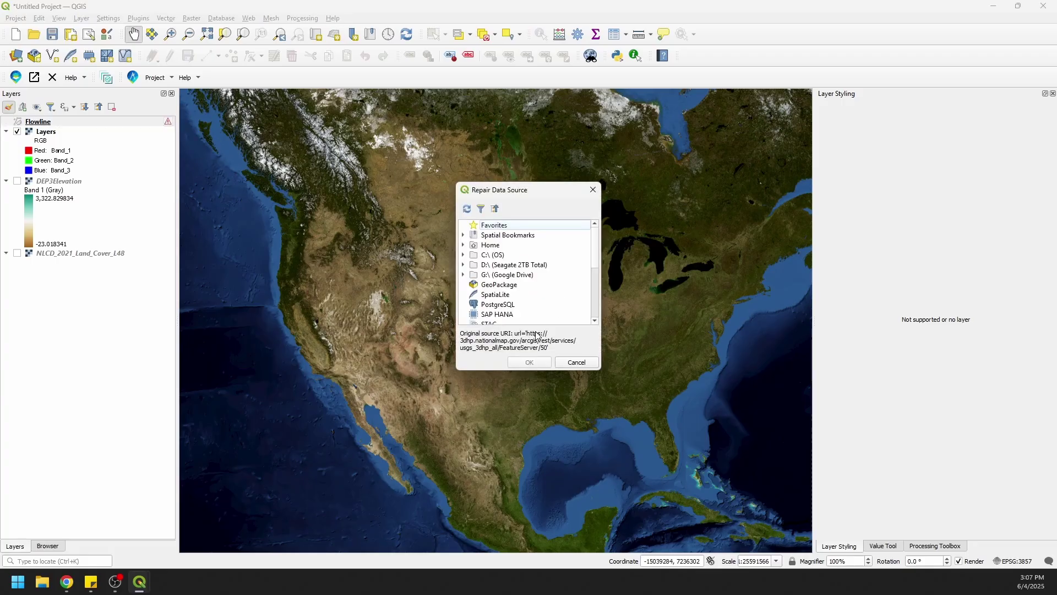
left_click(594, 190)
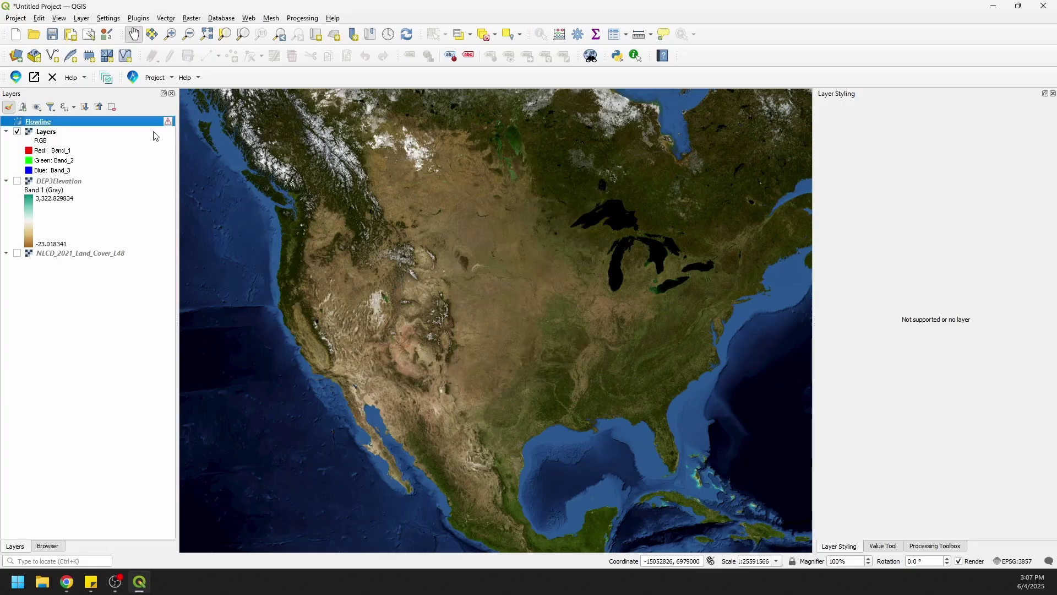
Remove the Flowline layer from the project
right_click(45, 125)
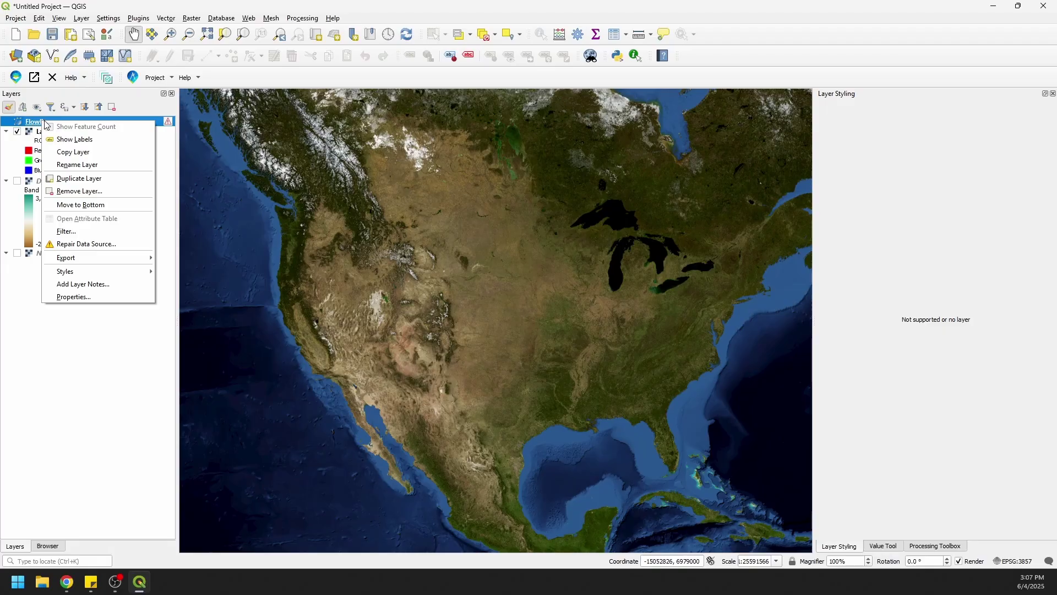
left_click(79, 191)
left_click(520, 305)
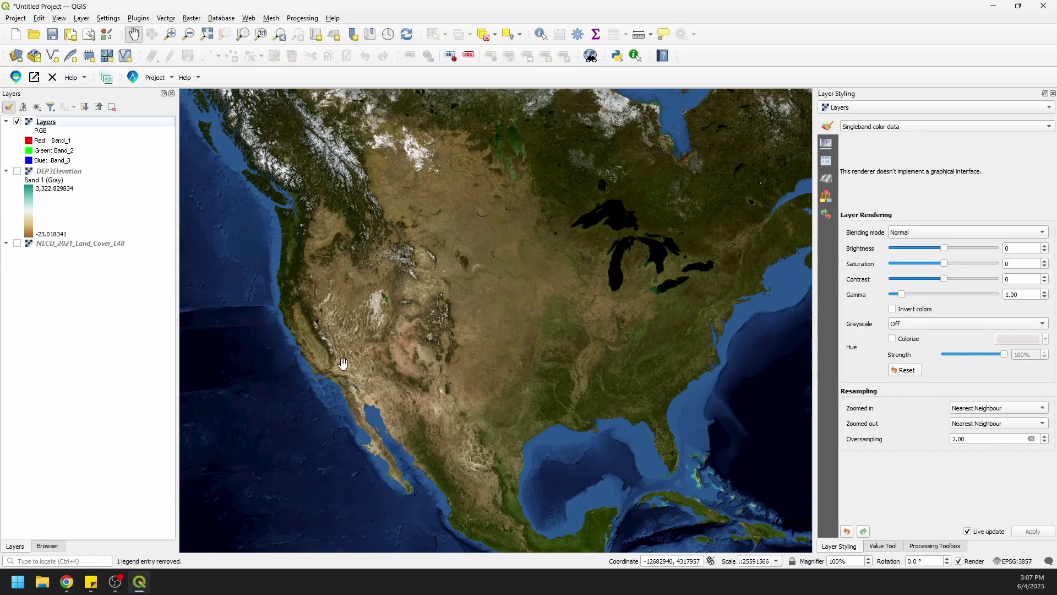
Add the 3dhp layer HydroLocation - Headwater, Terminus, Divergence, Confluence, Catchment Outlet to the map and show the project's layer list
left_click(52, 546)
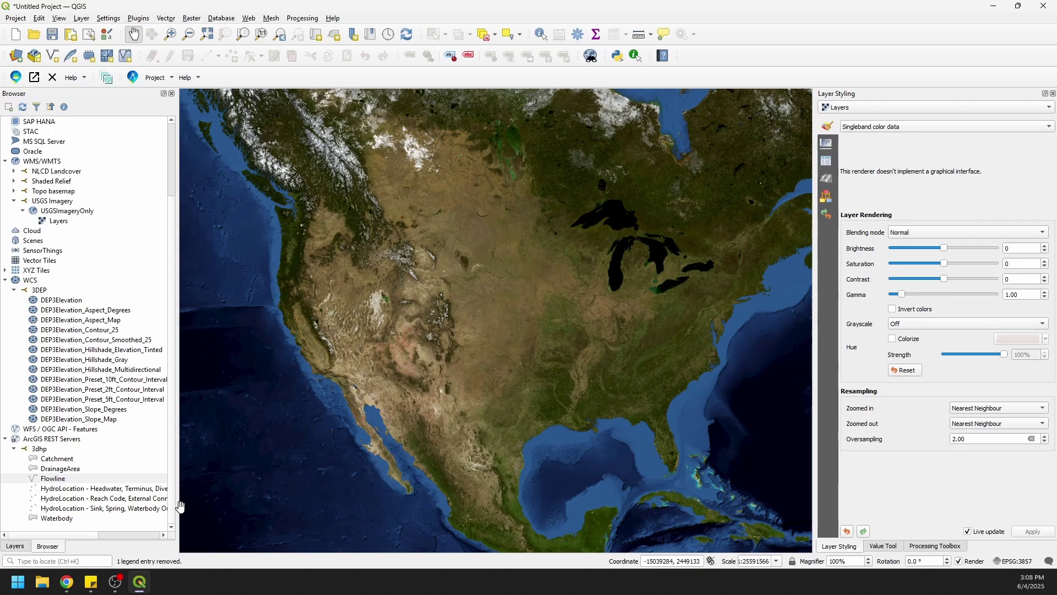
left_click_drag(176, 507, 209, 507)
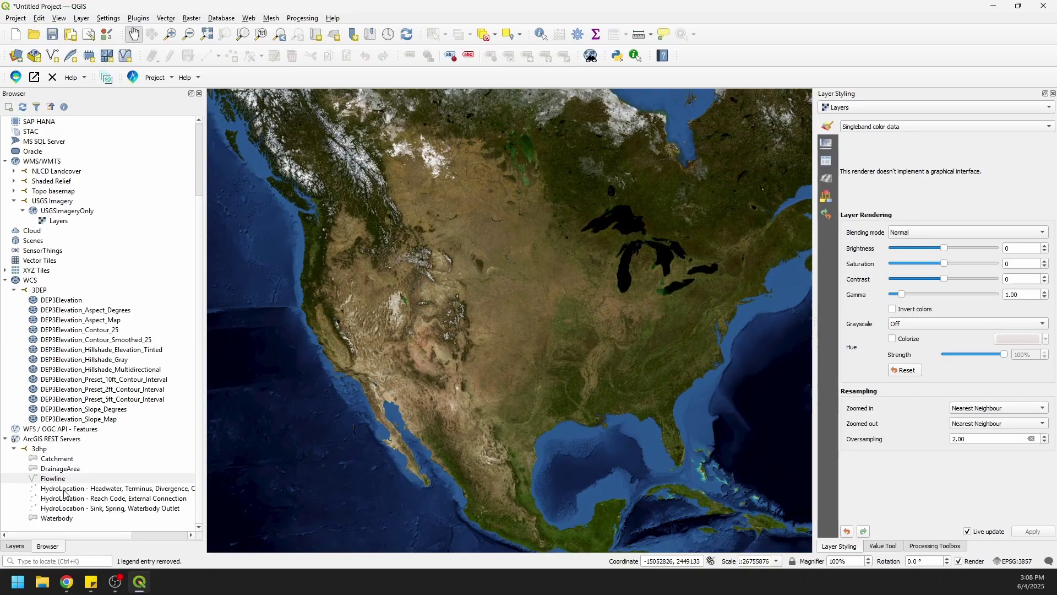
left_click_drag(63, 492, 365, 376)
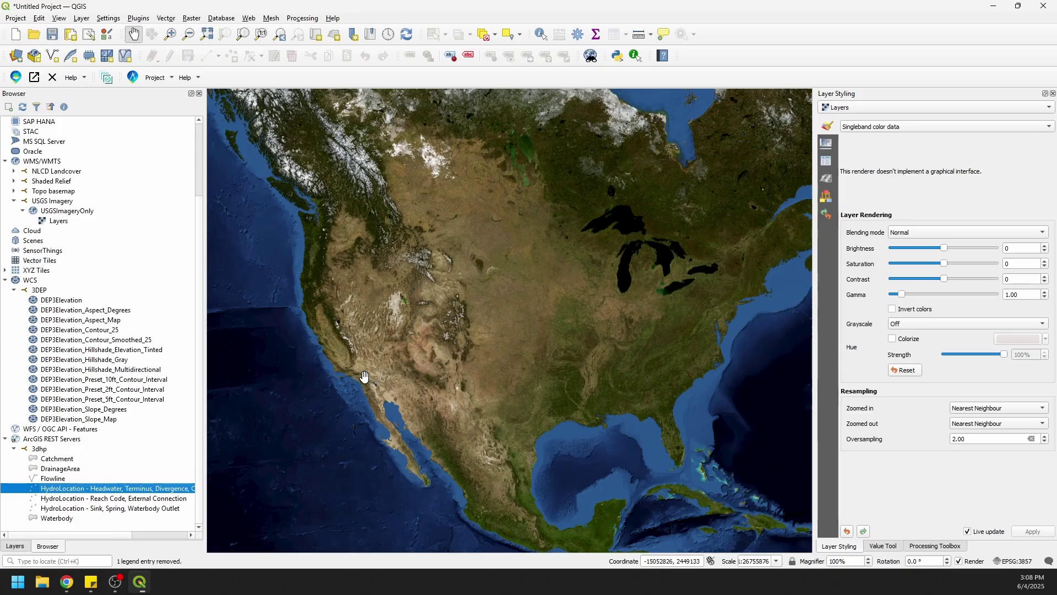
left_click(12, 546)
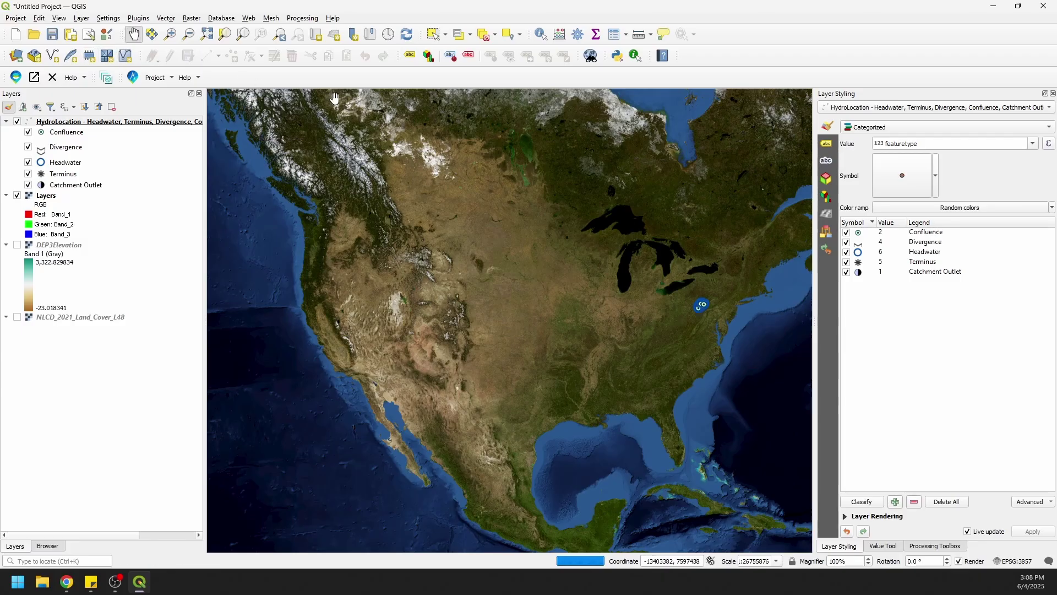
Examine the HydroLocation points in the eastern United States up close over the imagery
left_click(170, 34)
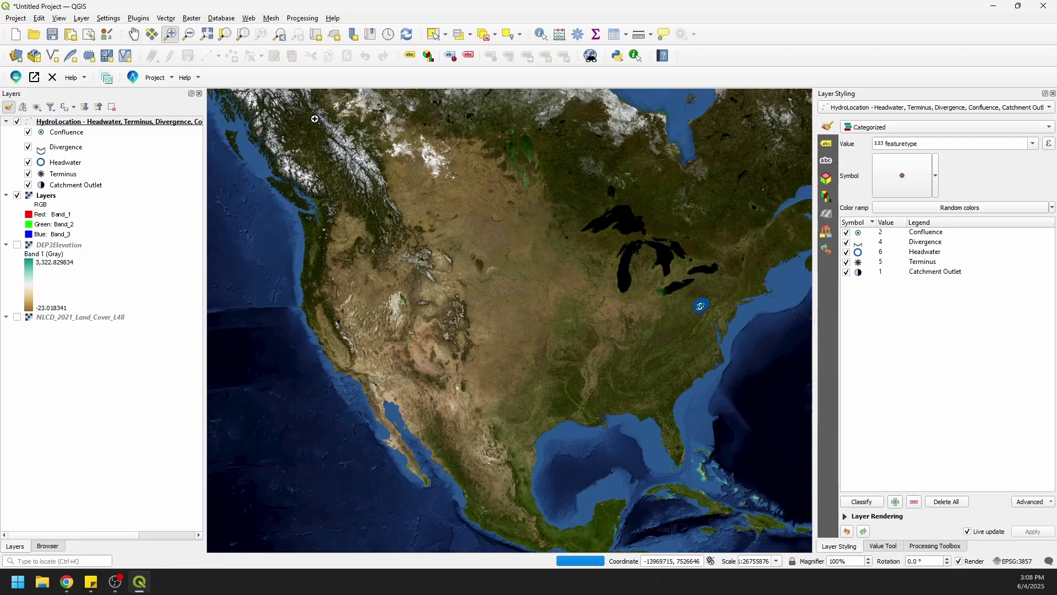
left_click_drag(691, 293, 722, 323)
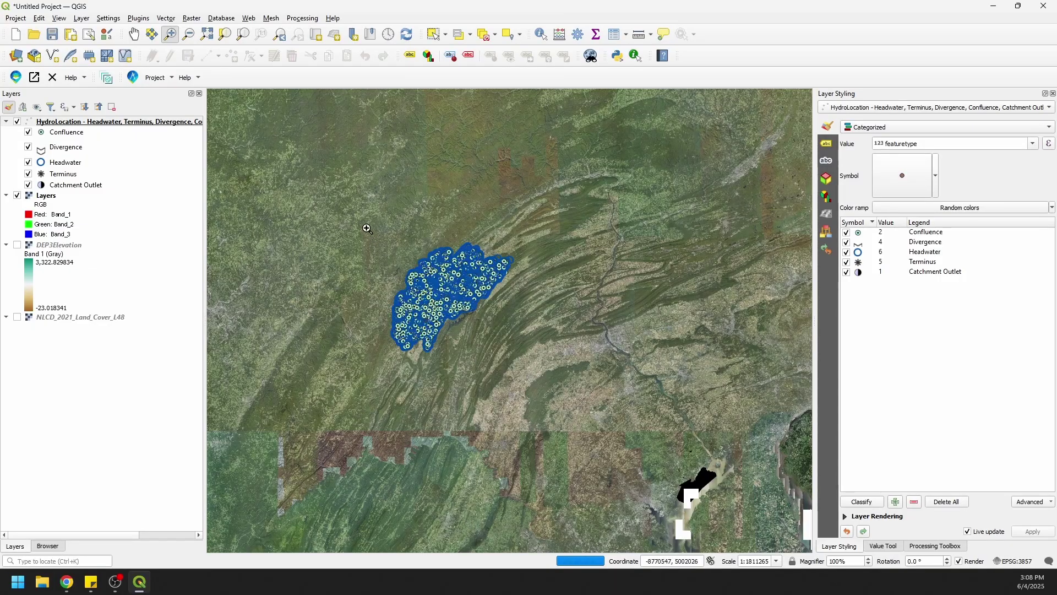
left_click_drag(366, 229, 454, 296)
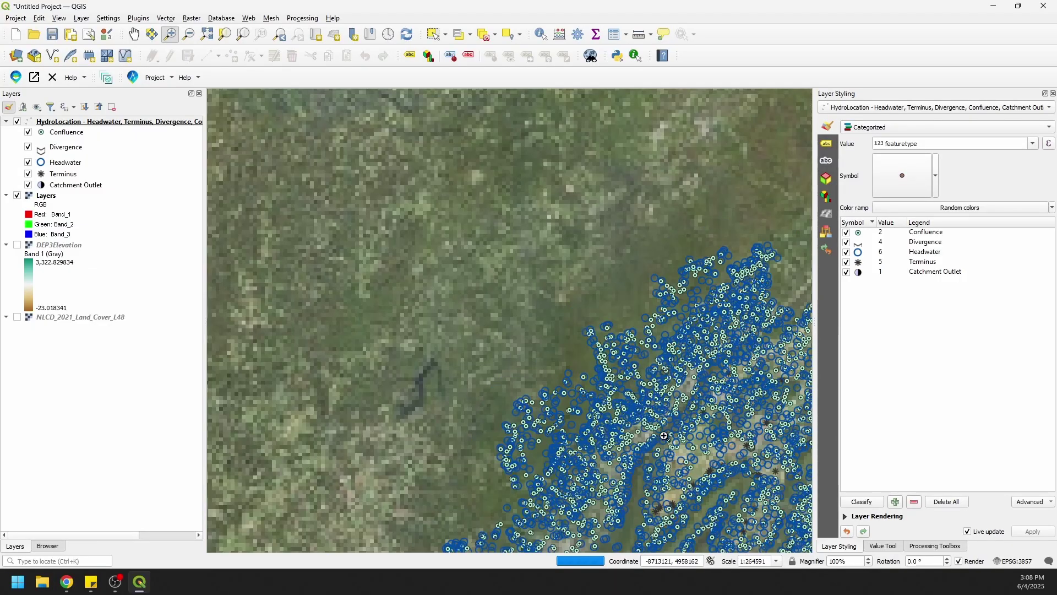
left_click_drag(613, 388, 707, 464)
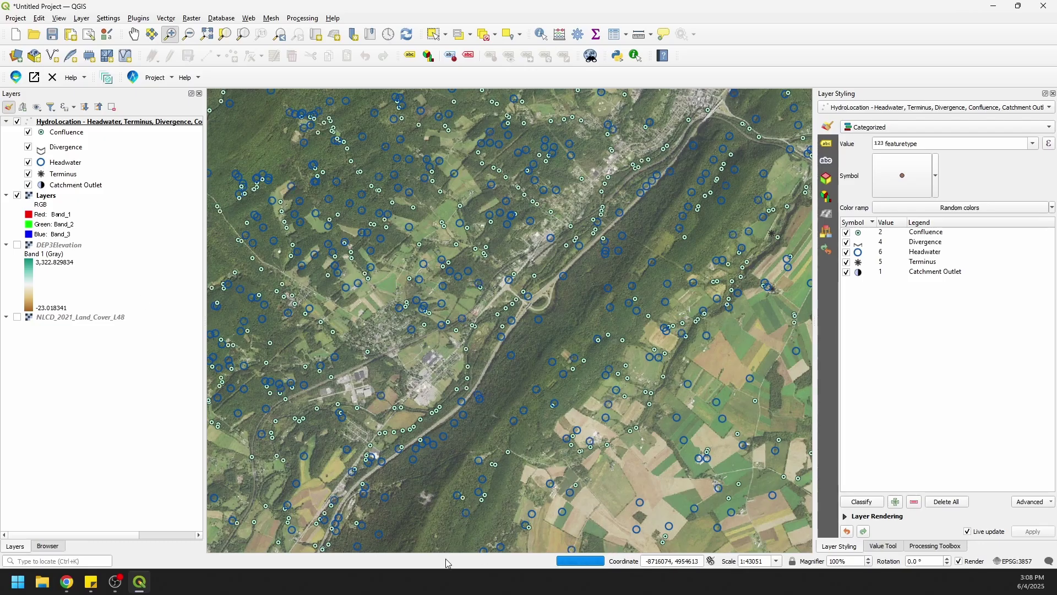
left_click(134, 35)
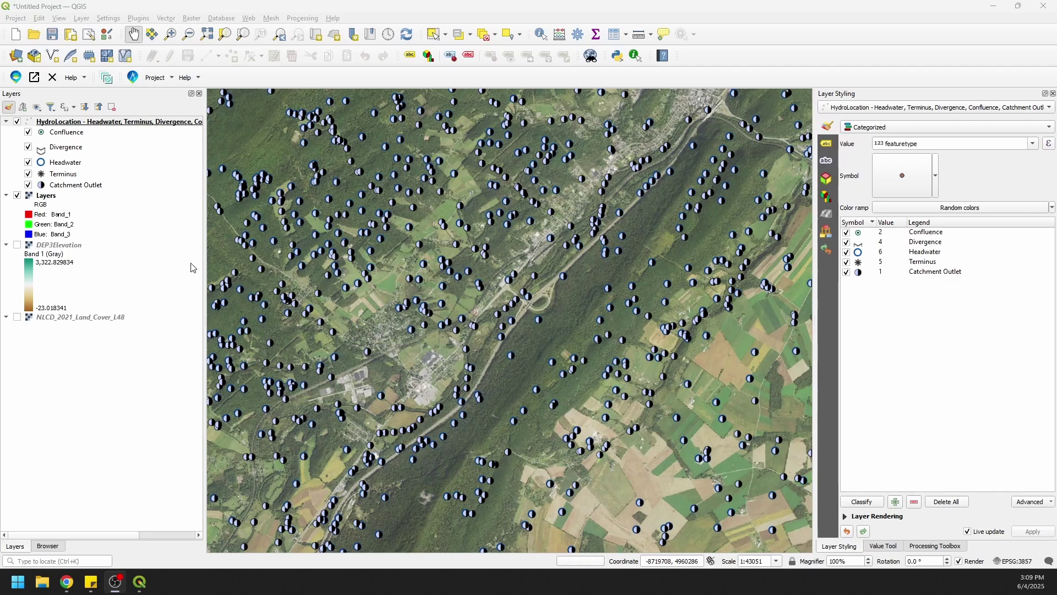
Select the HydroLocation points around the highway interchange in the valley
right_click(94, 123)
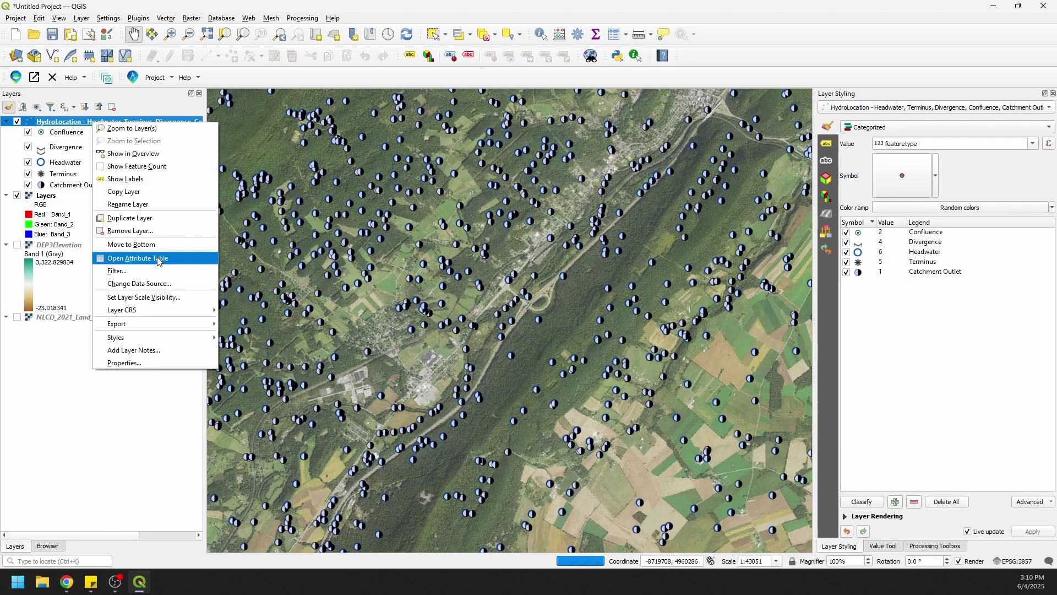
left_click(36, 391)
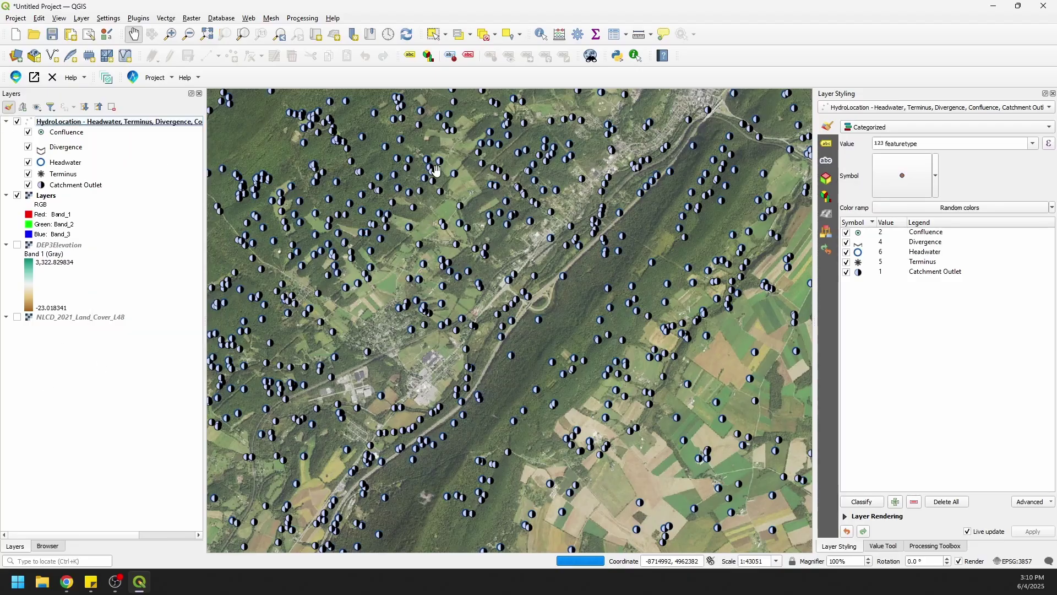
left_click(438, 38)
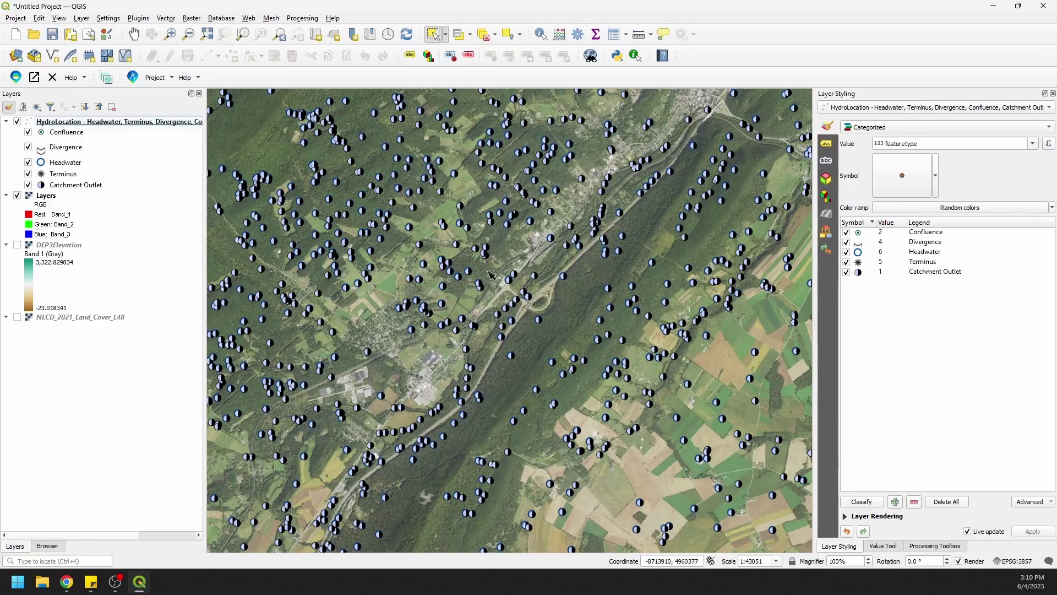
left_click_drag(499, 264, 555, 313)
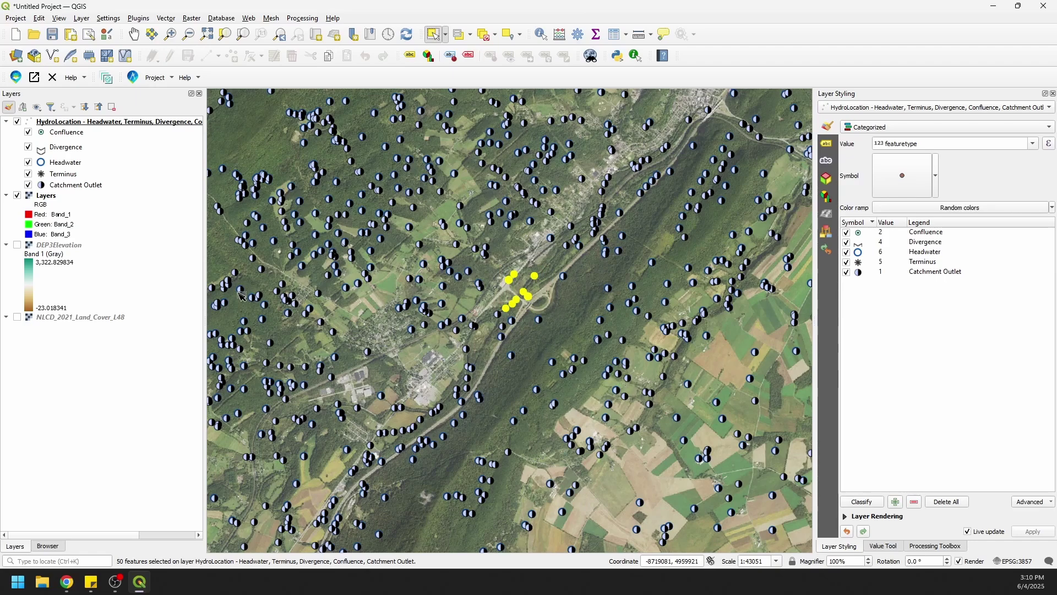
Export all features of the HydroLocation layer as a GeoPackage named test_3dhp in the Downloads folder and add it to the map
right_click(101, 126)
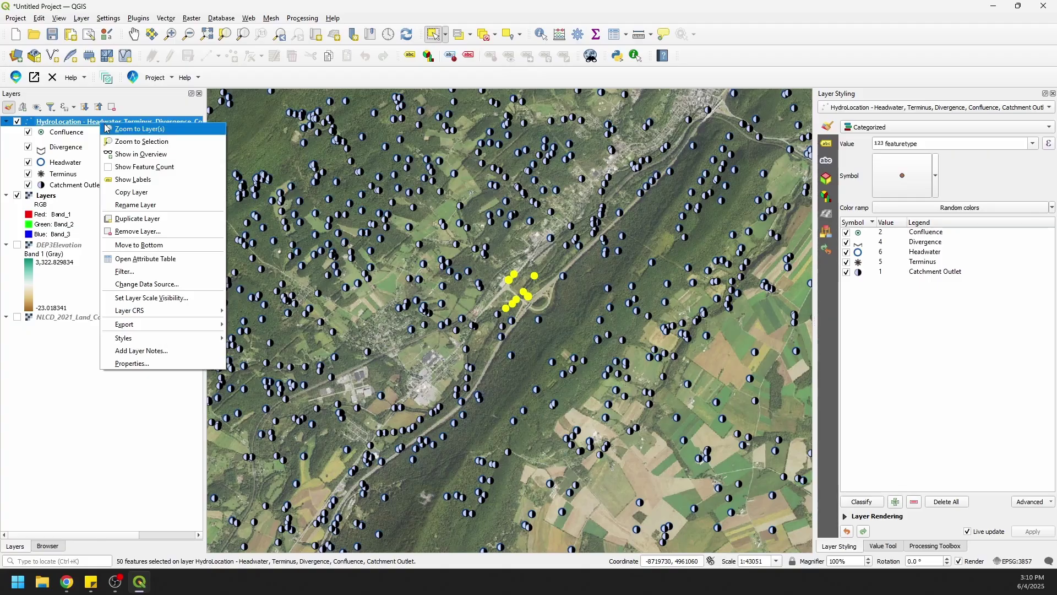
mouse_move(186, 324)
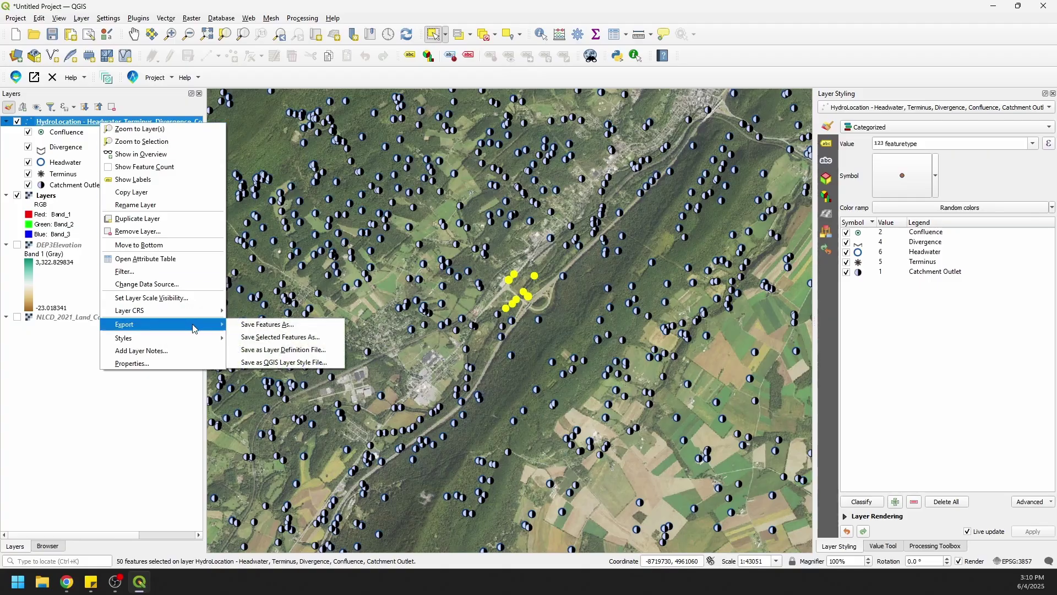
left_click(258, 324)
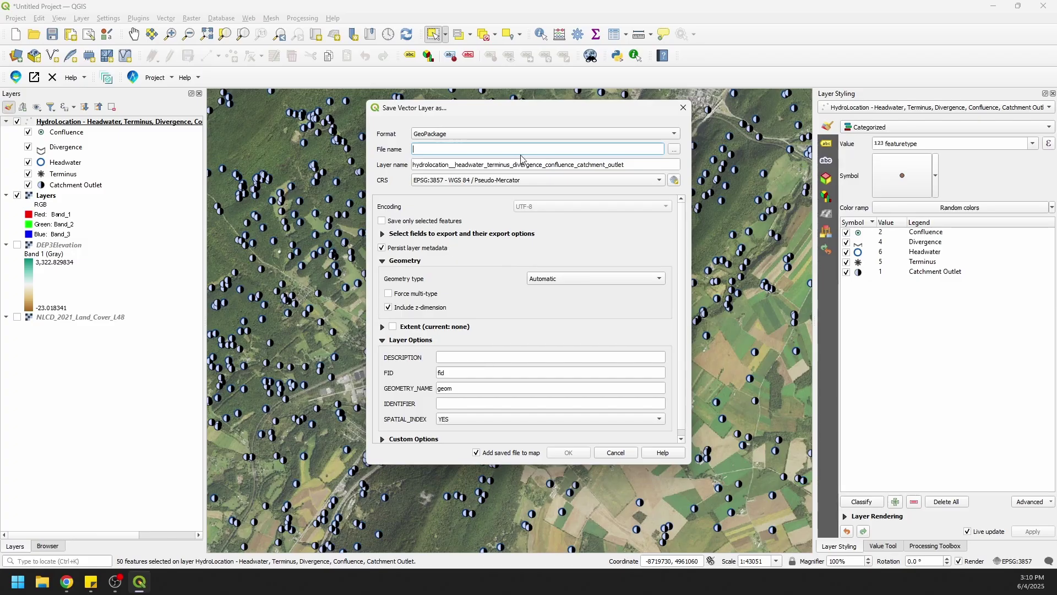
left_click(538, 134)
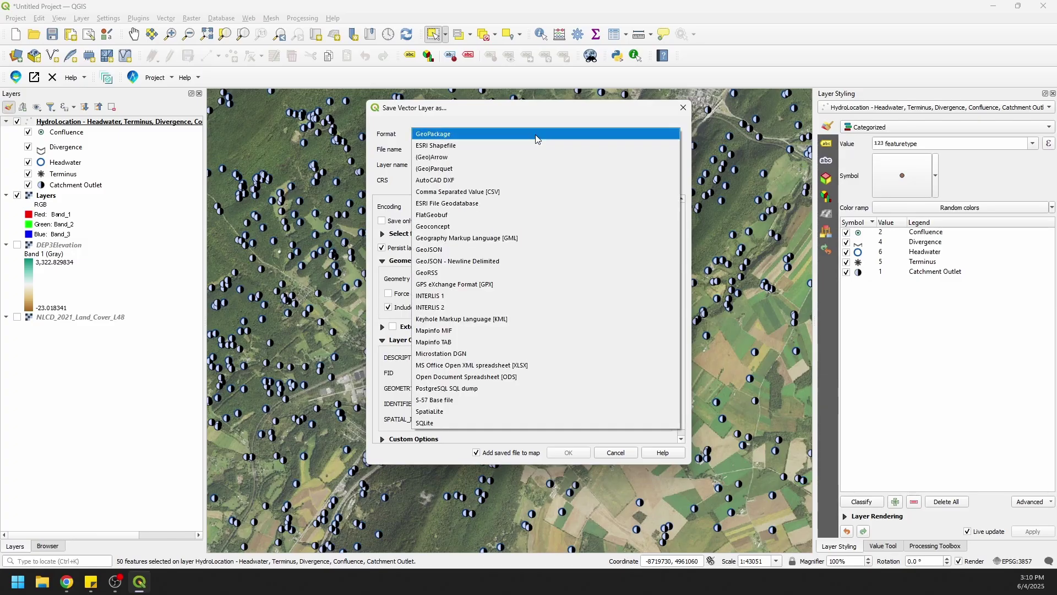
left_click(537, 138)
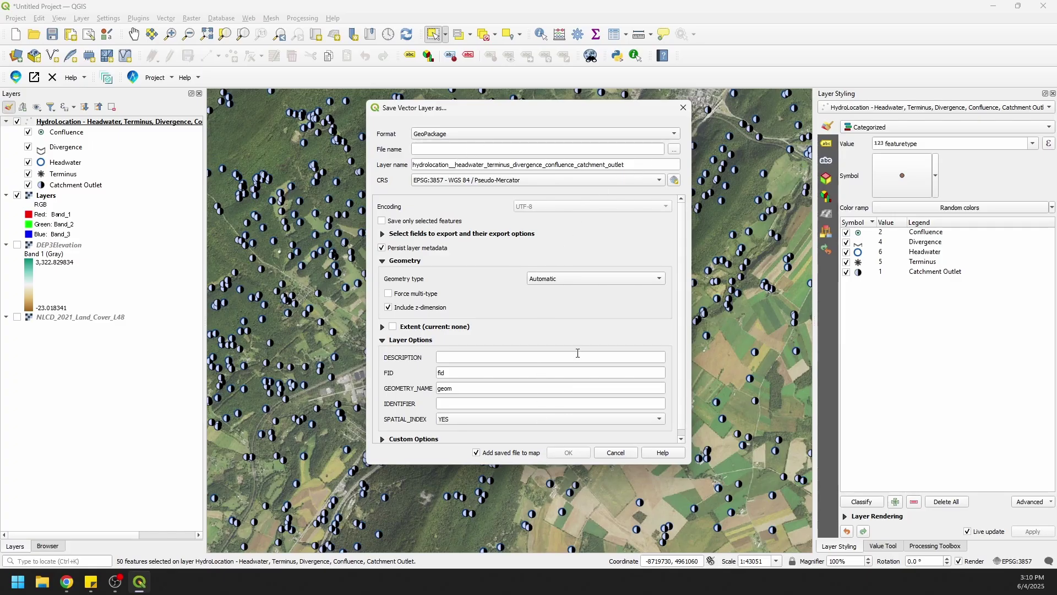
left_click(674, 150)
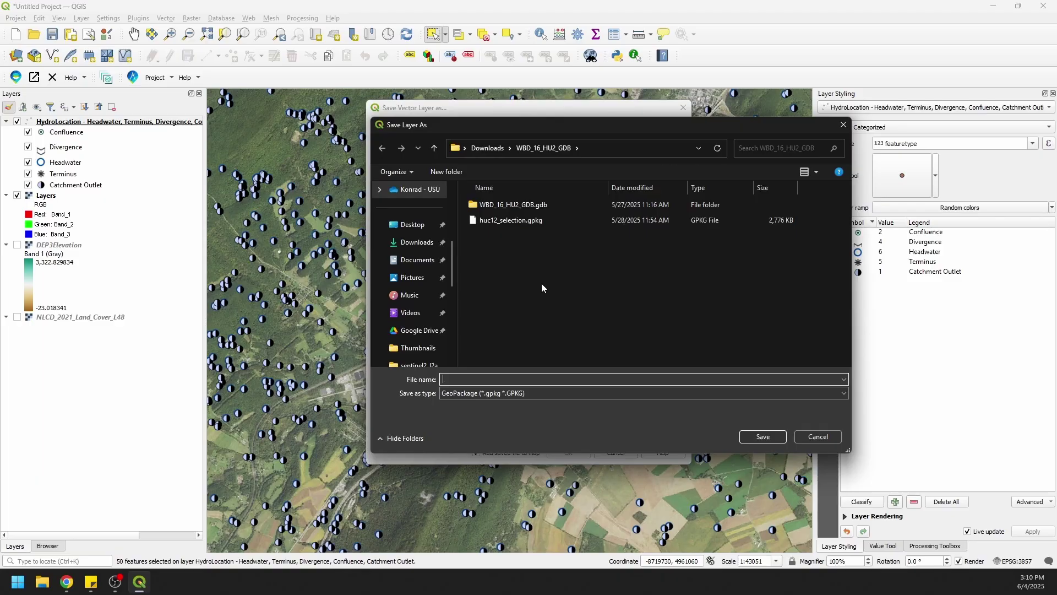
left_click(434, 147)
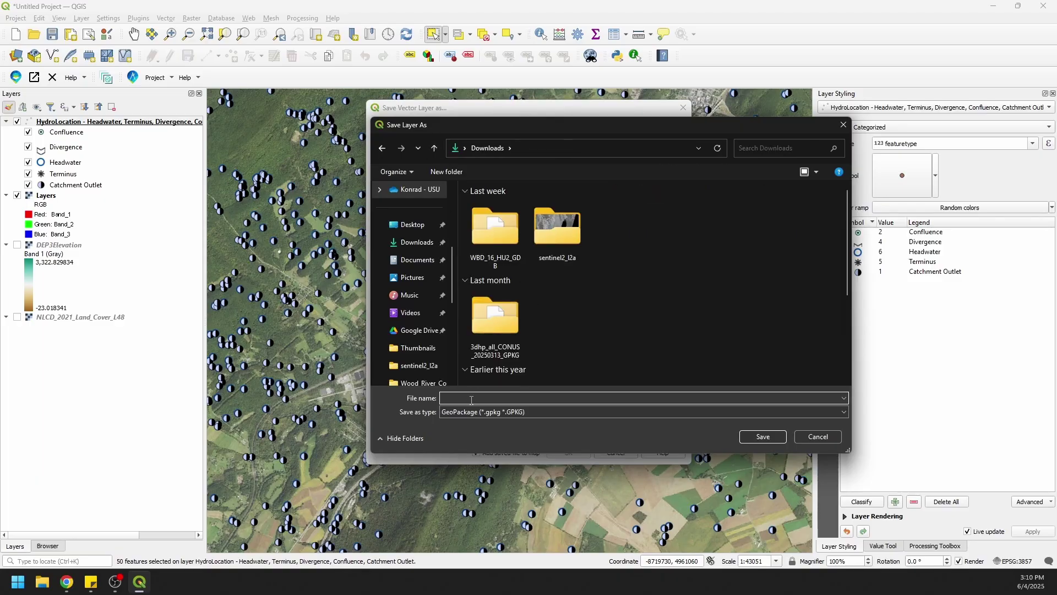
type("test")
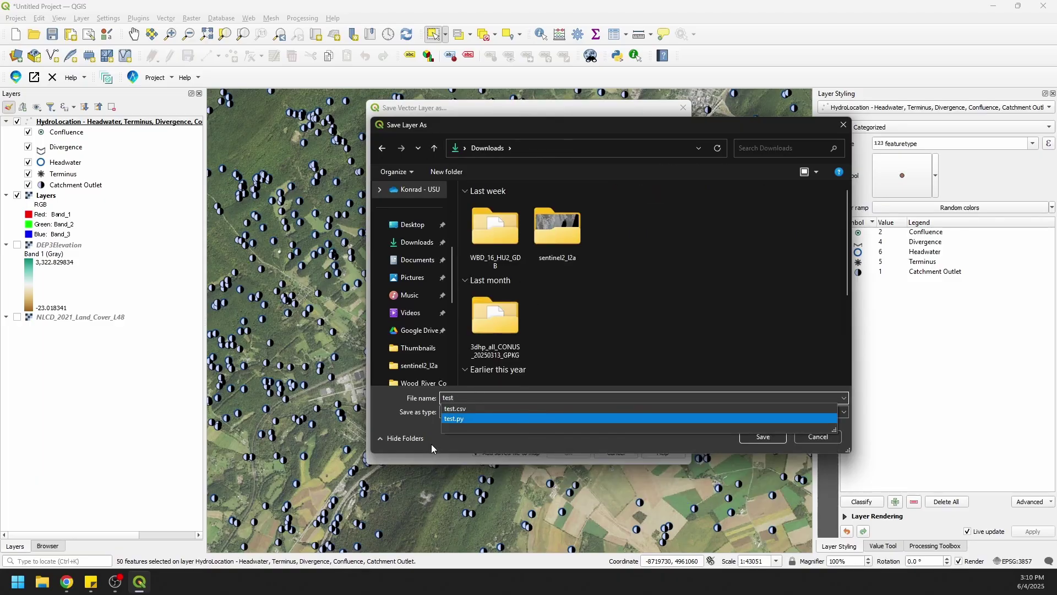
type("_3dhp")
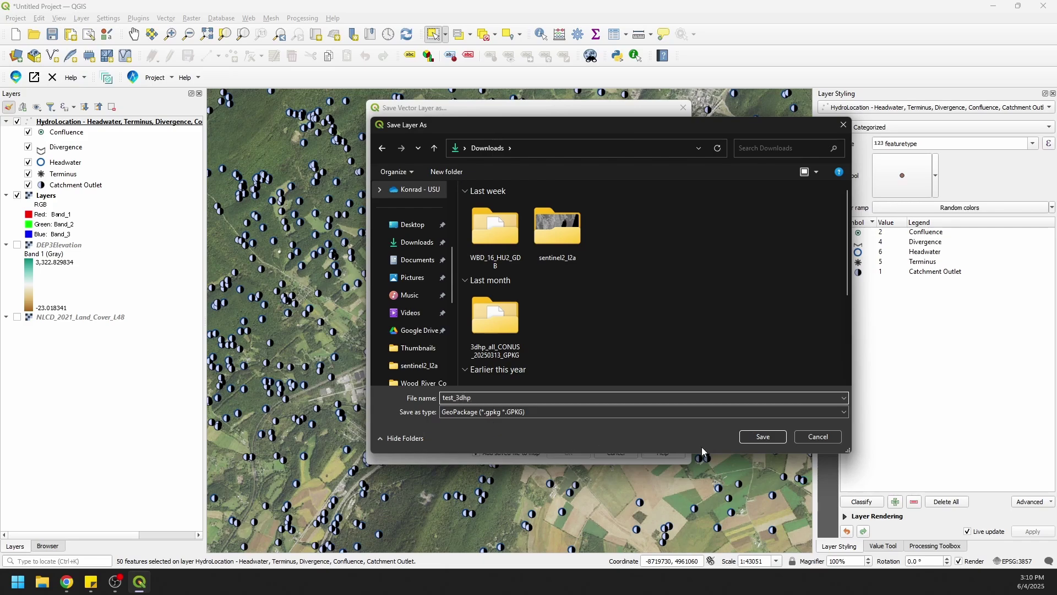
left_click(757, 438)
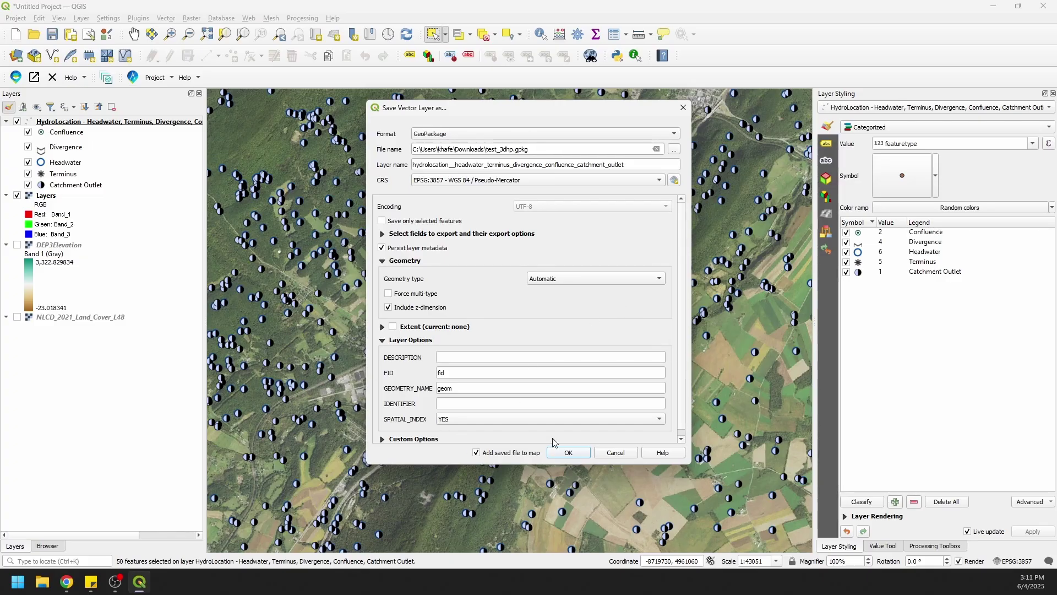
left_click(570, 453)
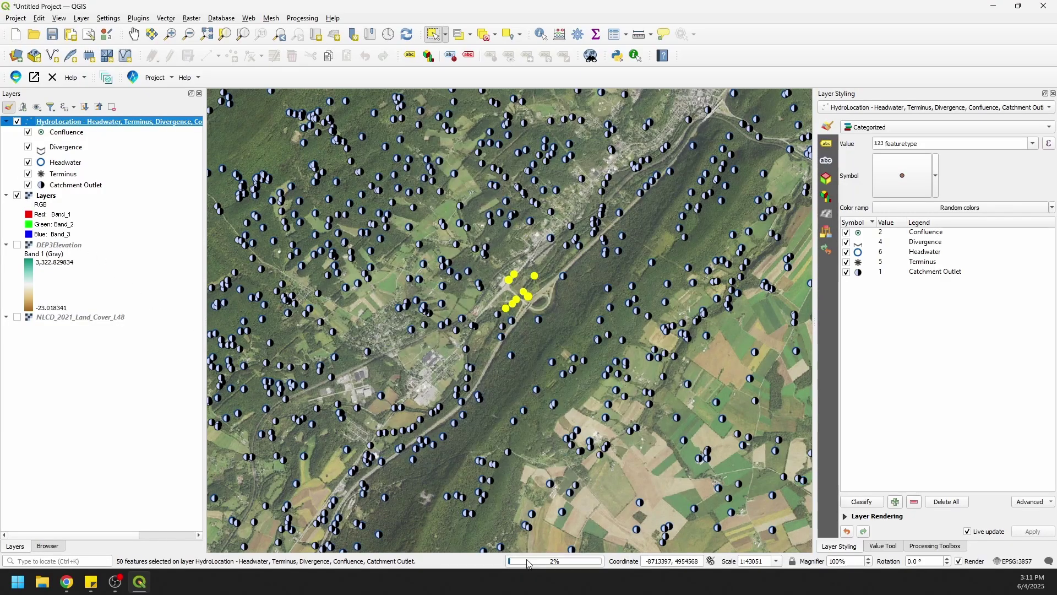
mouse_move(537, 567)
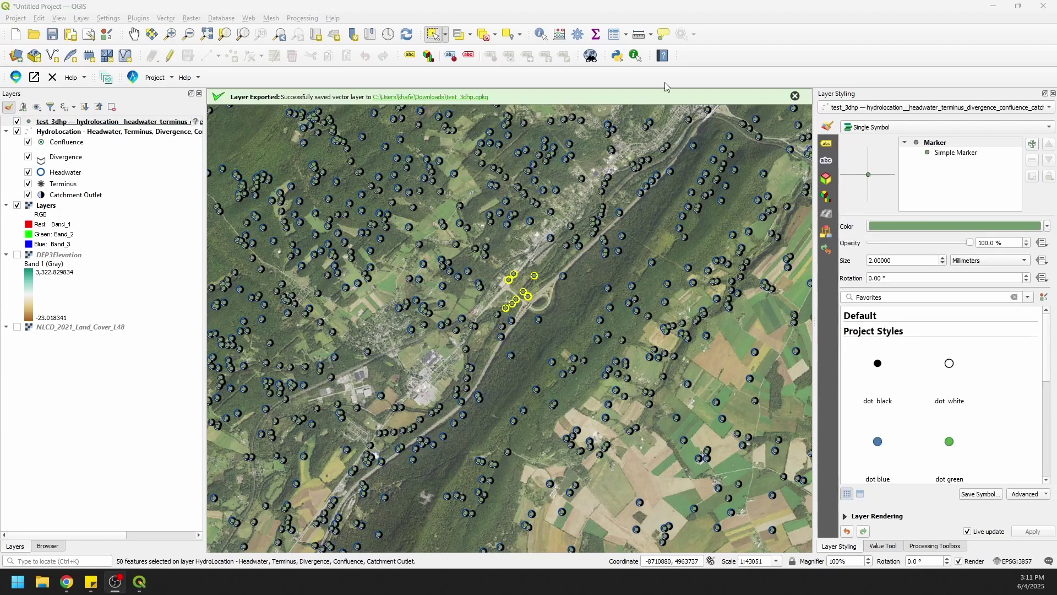
Clear the feature selection and hide the original HydroLocation service layer
left_click(485, 34)
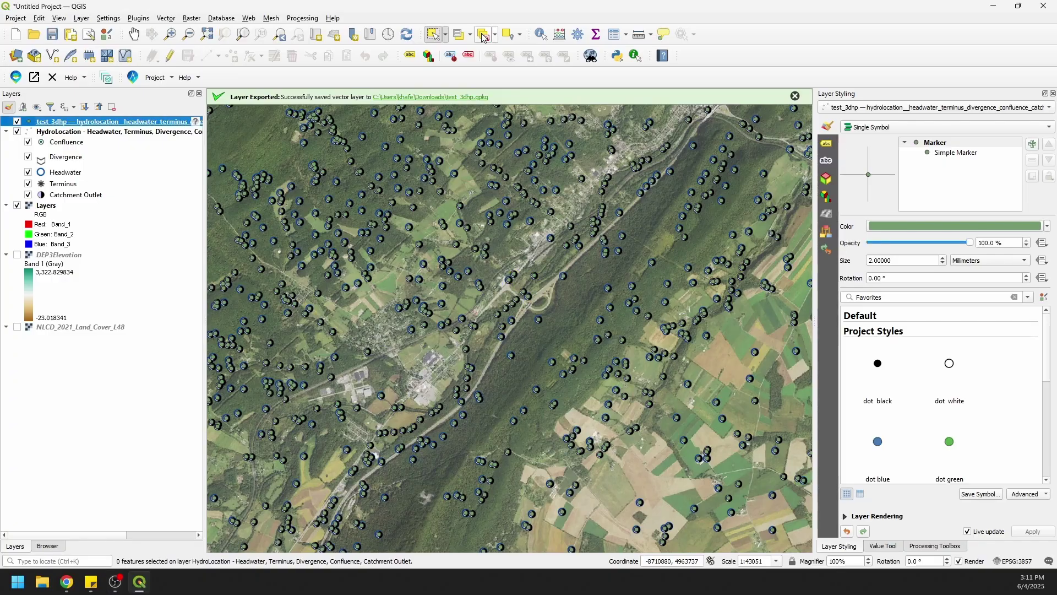
left_click(17, 132)
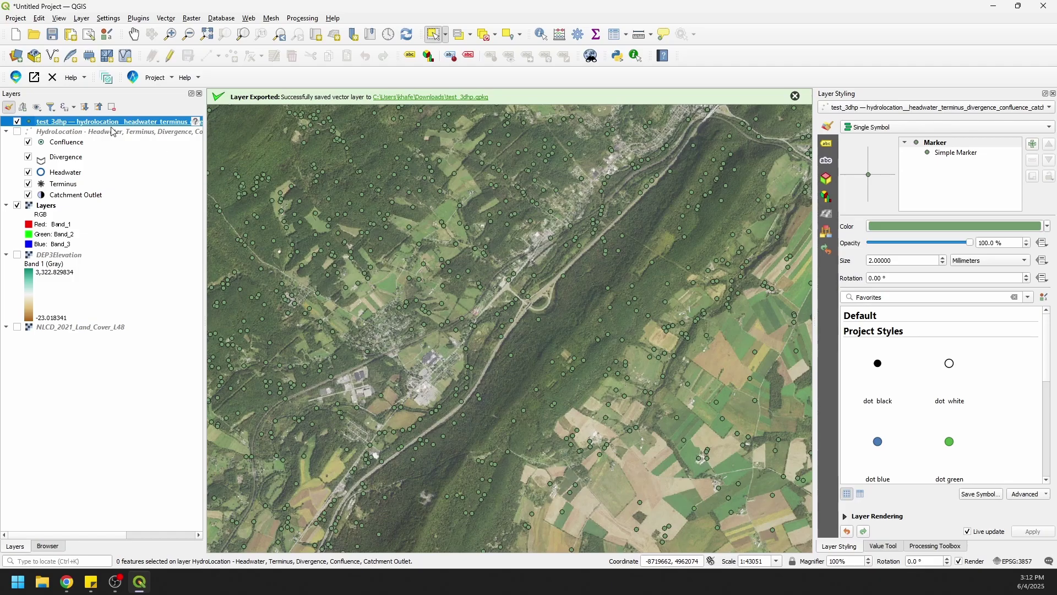
Remove the exported test_3dhp HydroLocation layer from the project
right_click(95, 126)
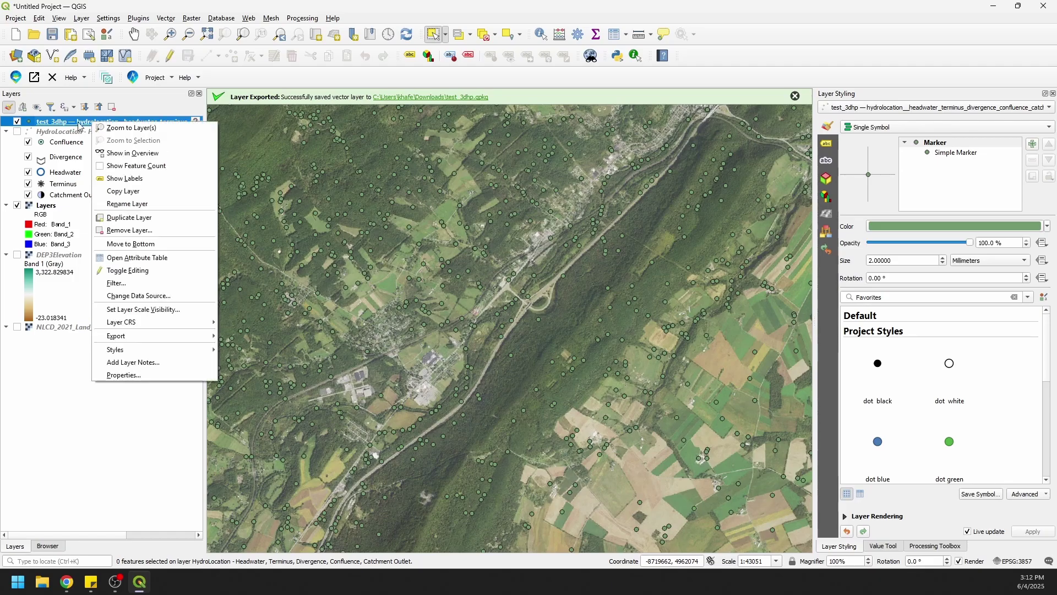
left_click(75, 126)
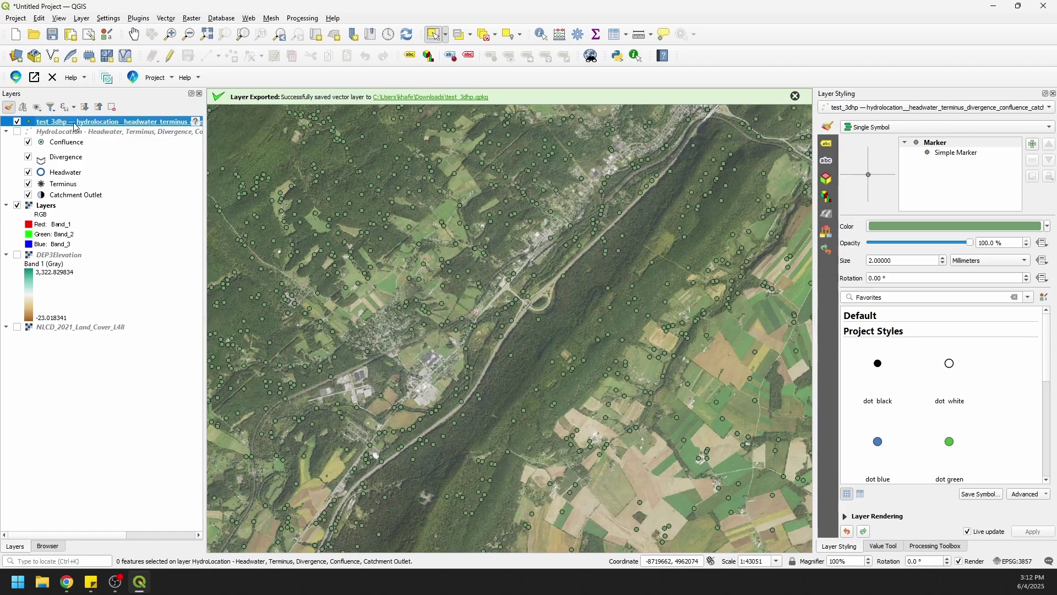
right_click(76, 127)
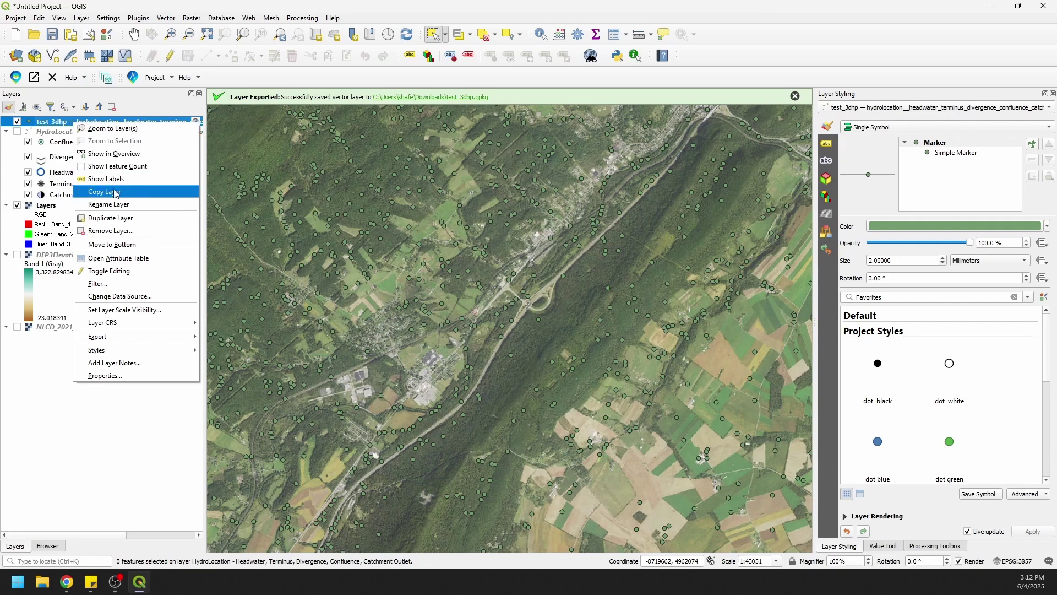
left_click(124, 232)
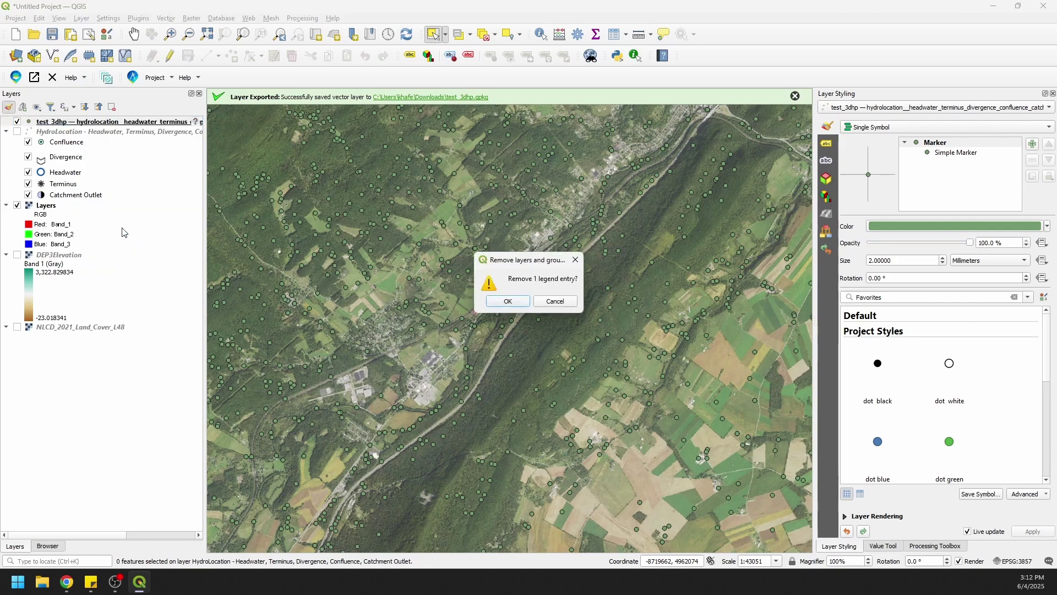
left_click(509, 302)
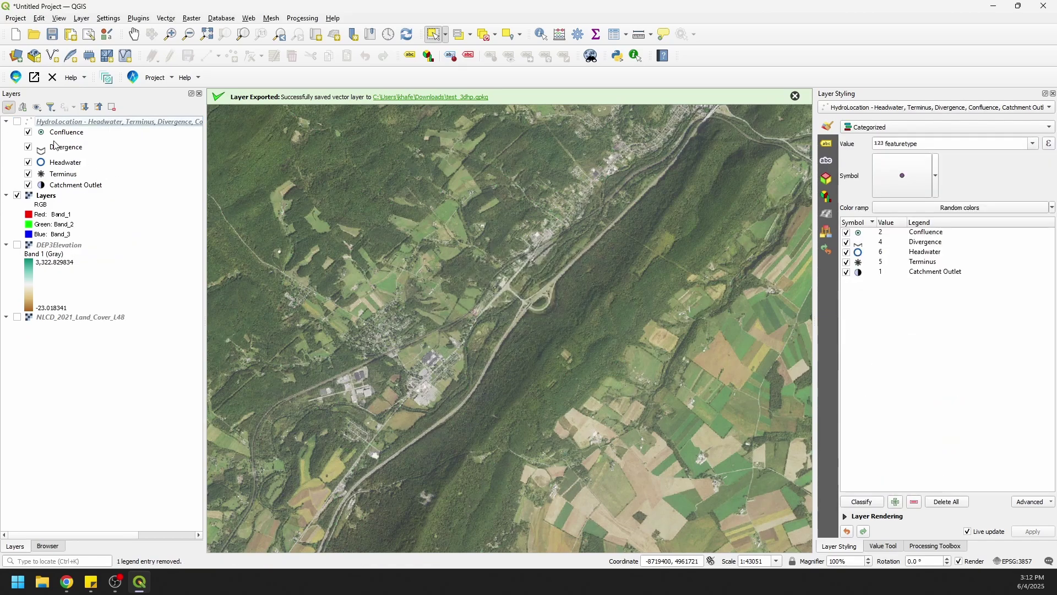
Show the HydroLocation service layer again and select its points around the highway interchange in the valley
left_click(18, 123)
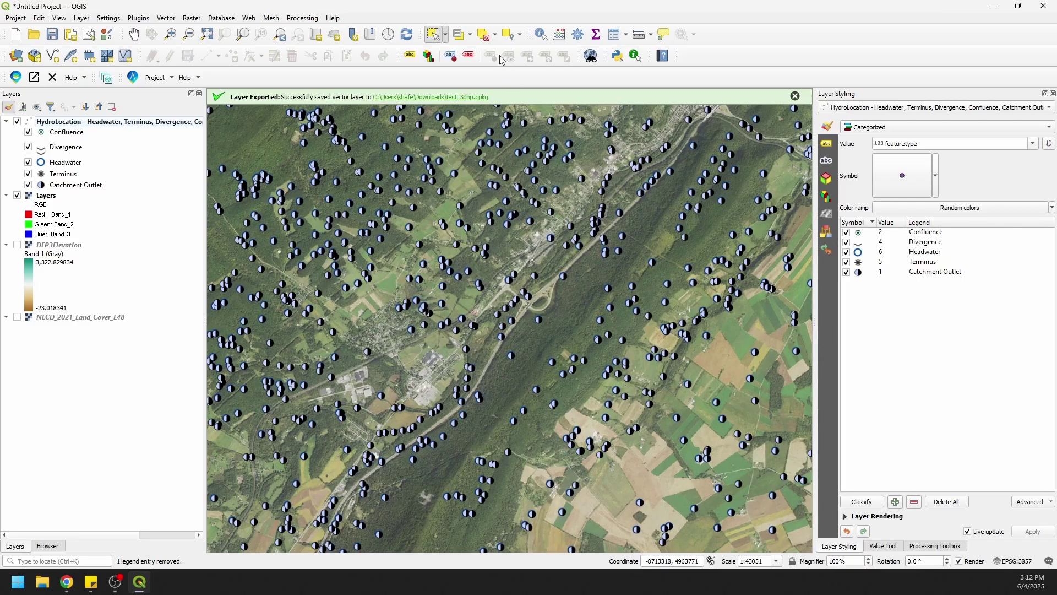
left_click(441, 40)
left_click_drag(500, 264, 546, 311)
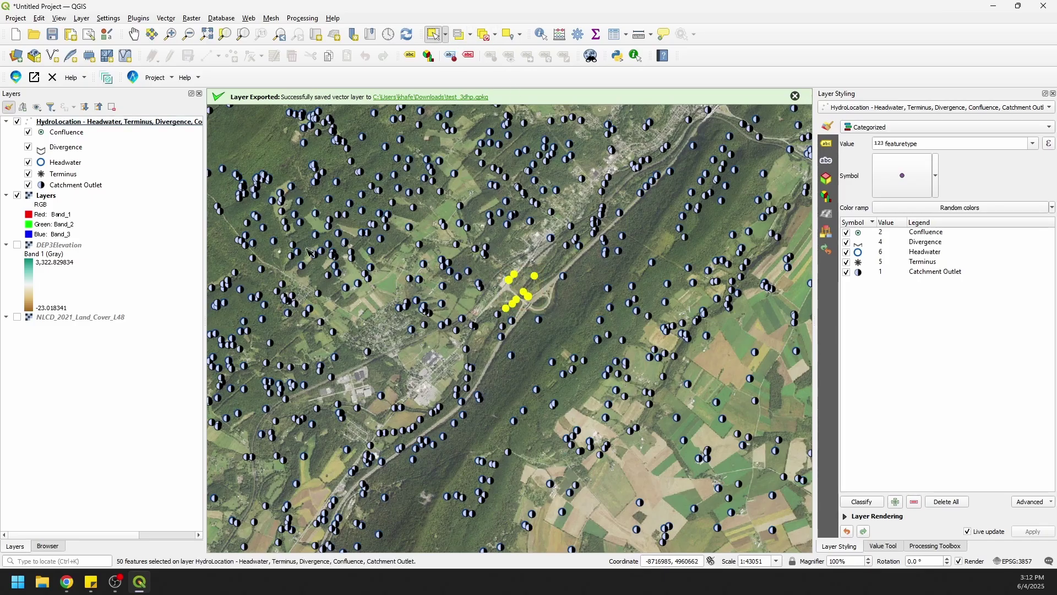
Export only the selected HydroLocation features to the existing test_3dhp.gpkg in Downloads, with the layer name a_few_features, and add them to the map
left_click(90, 126)
right_click(90, 126)
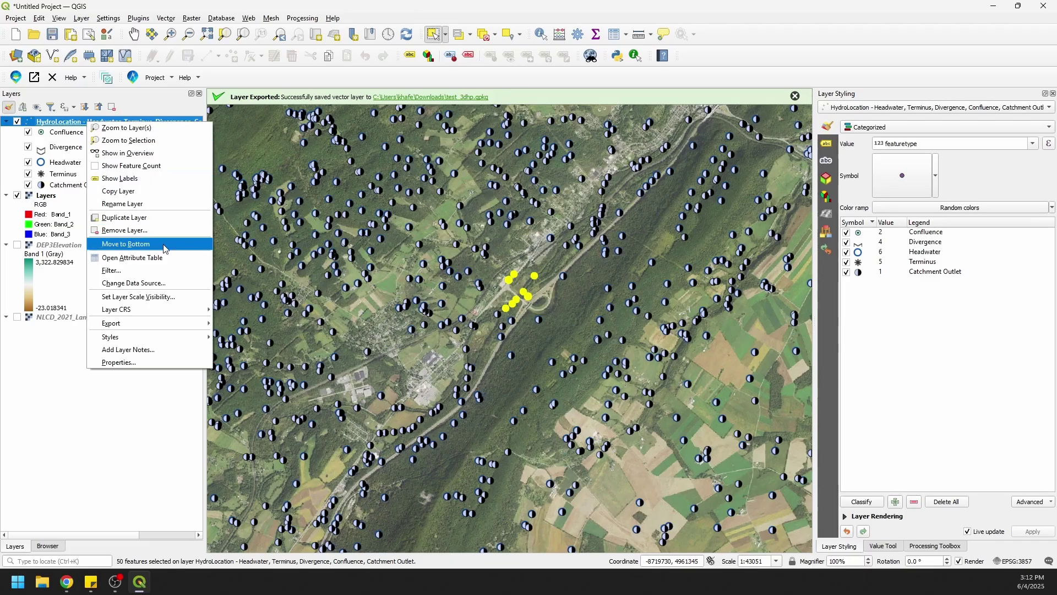
mouse_move(190, 325)
left_click(252, 324)
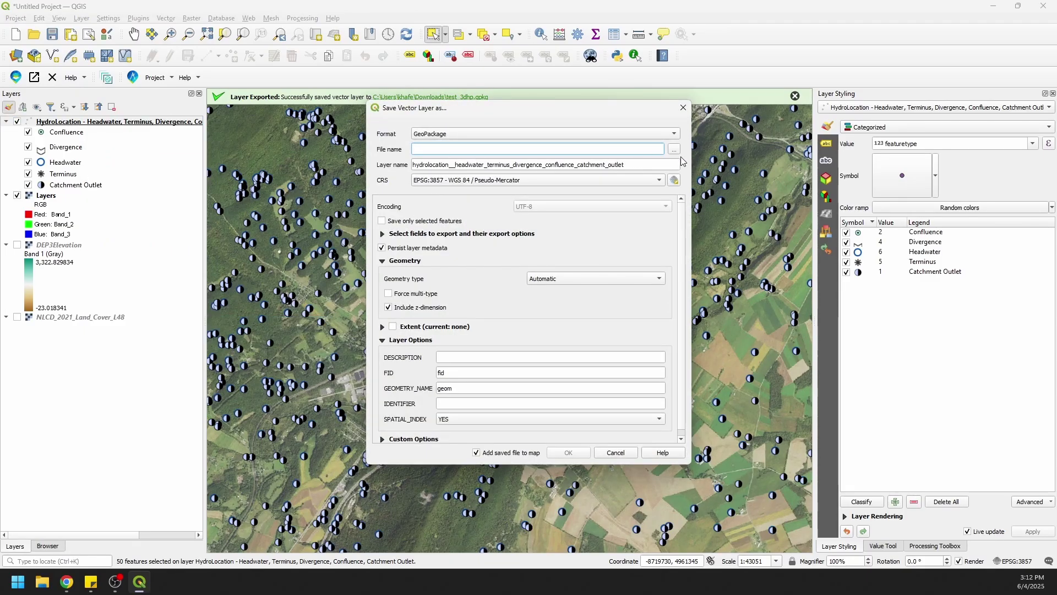
left_click(674, 149)
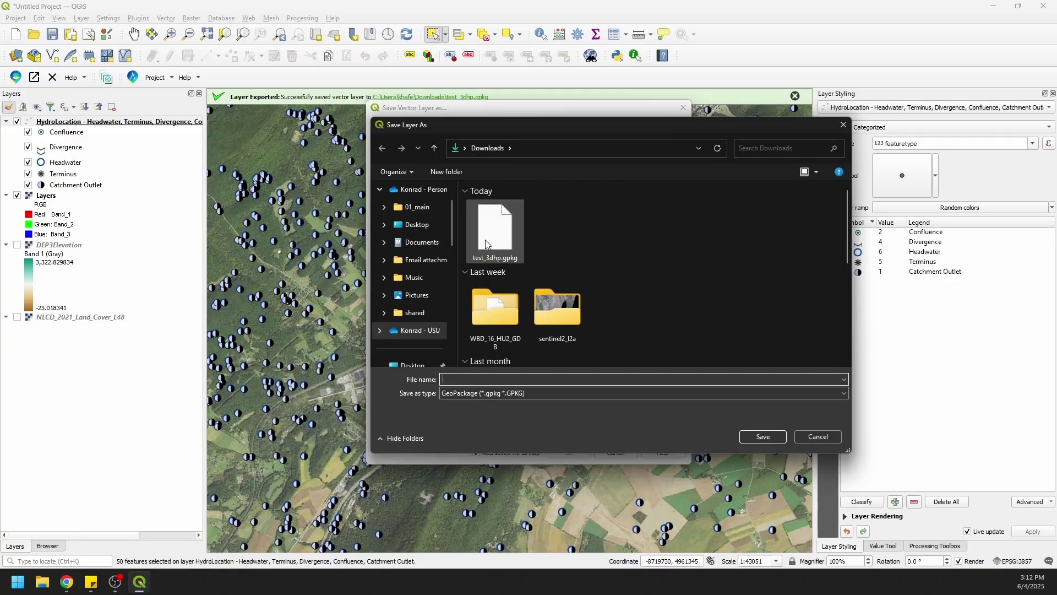
left_click(484, 239)
left_click(763, 436)
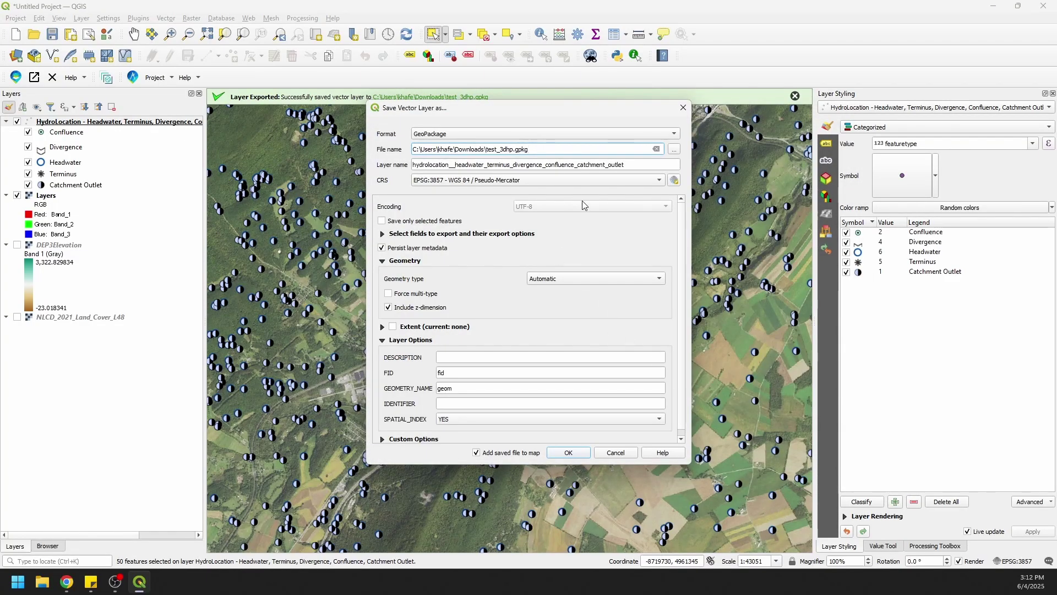
left_click_drag(640, 163, 365, 163)
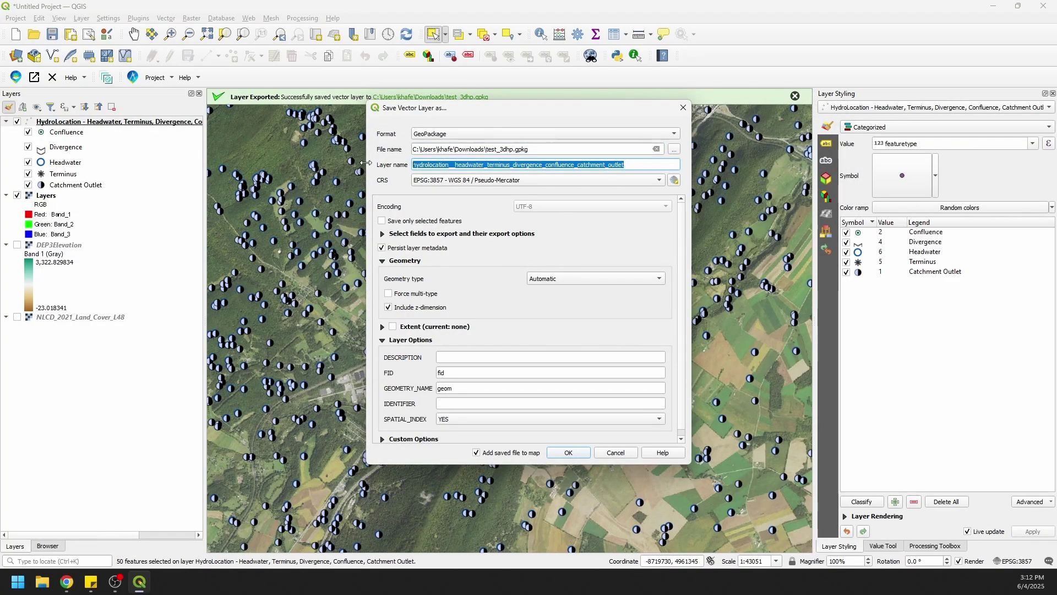
type("a_few_features")
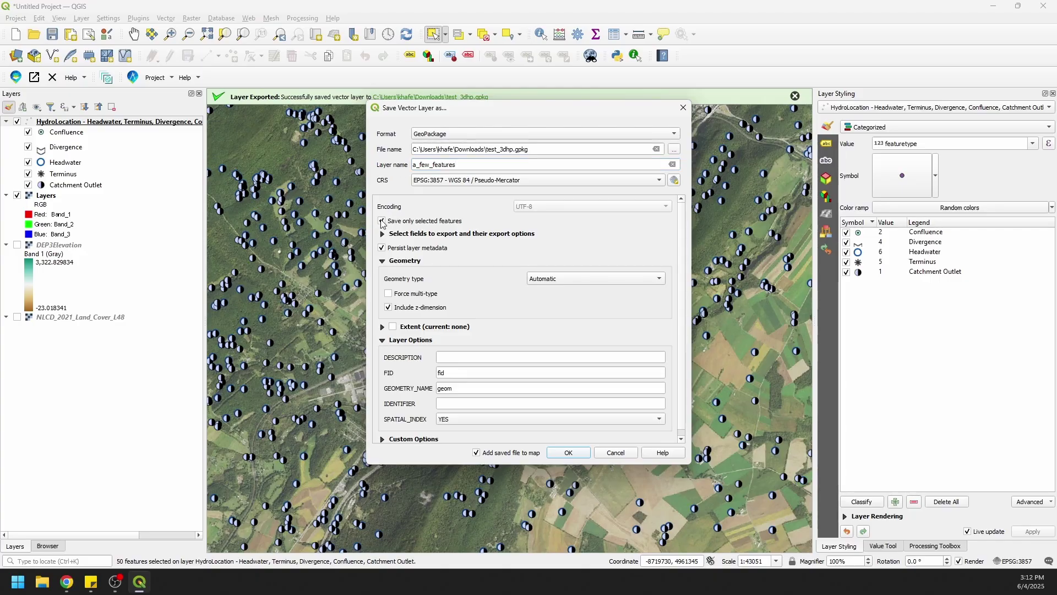
left_click(568, 455)
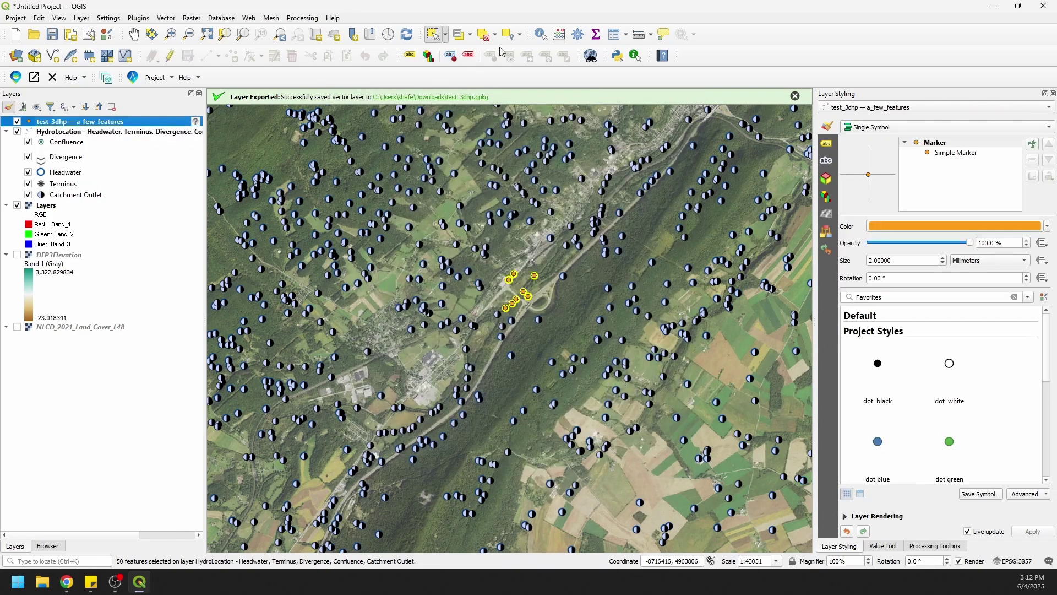
Deselect all features and turn off the HydroLocation service layer so only the exported points are drawn over the imagery
left_click(483, 37)
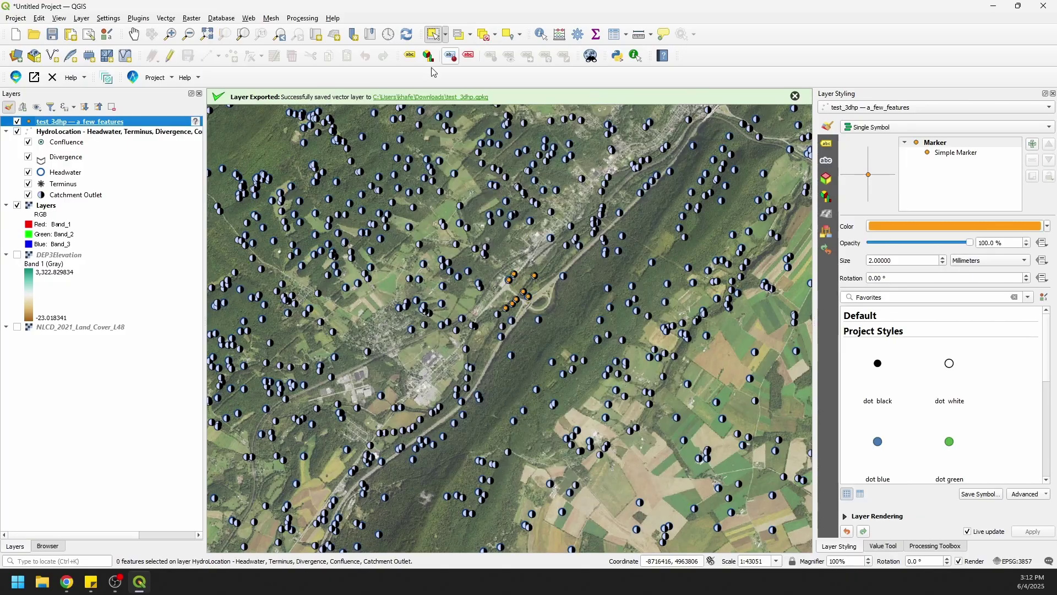
left_click(17, 132)
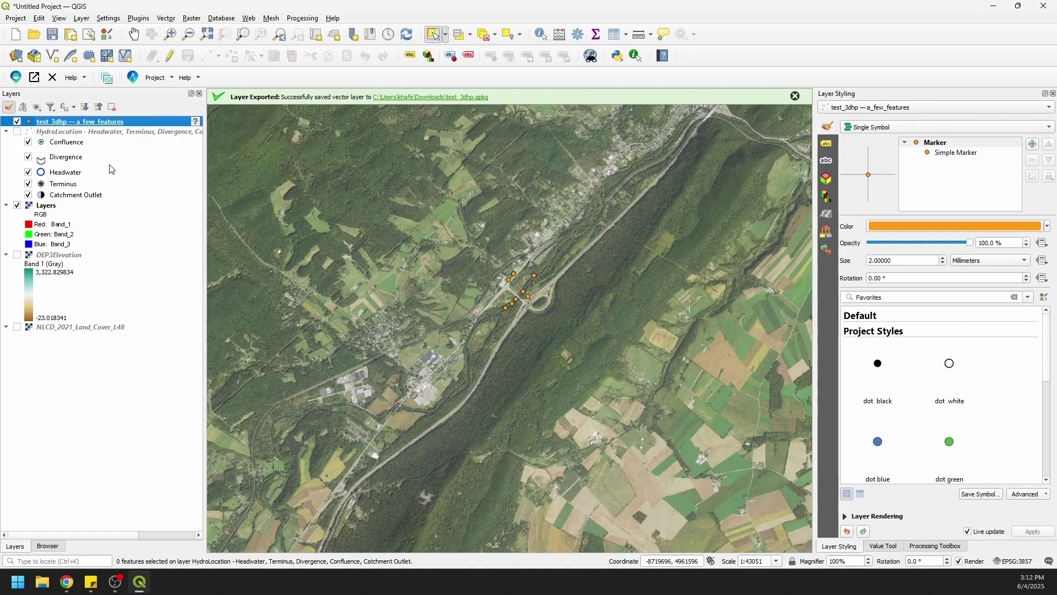
Examine the records and fields in the attribute table of the a_few_features layer, including the feature type labels
right_click(80, 122)
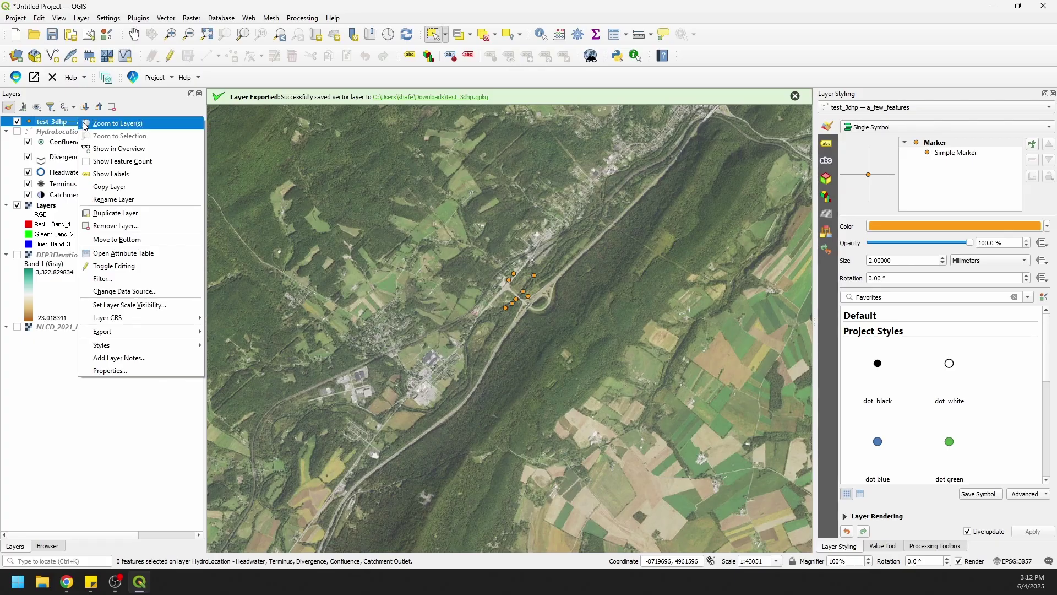
left_click(132, 253)
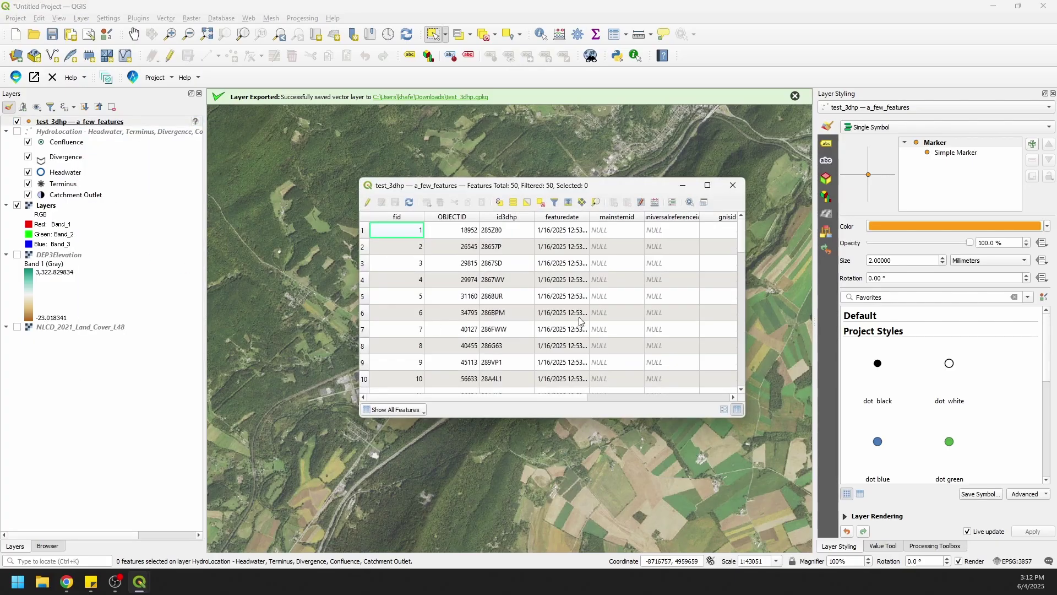
left_click_drag(444, 398, 623, 397)
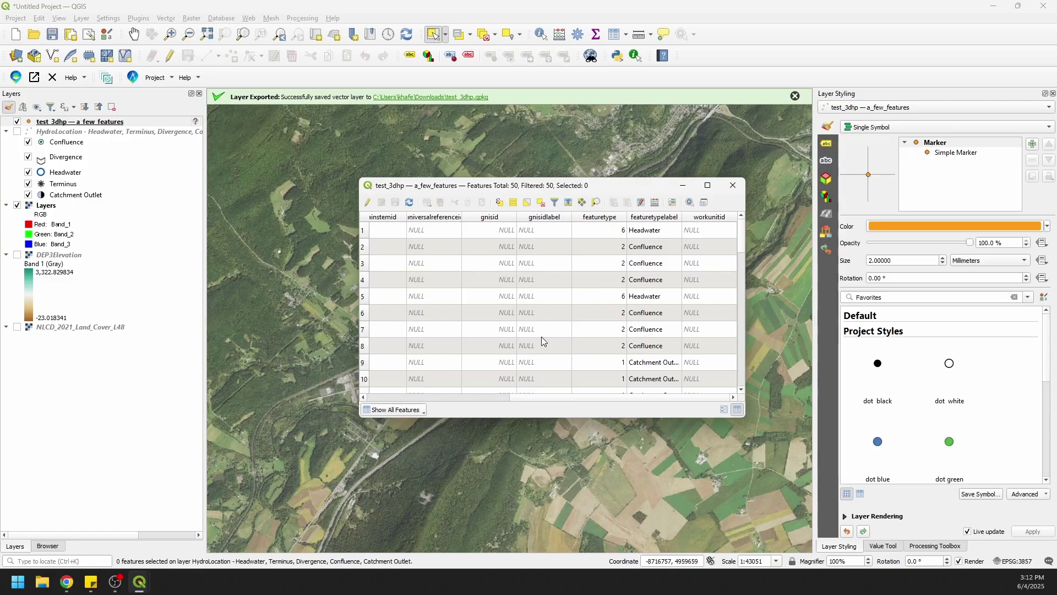
scroll(540, 337, "down", 5)
scroll(541, 338, "up", 5)
left_click_drag(576, 398, 426, 406)
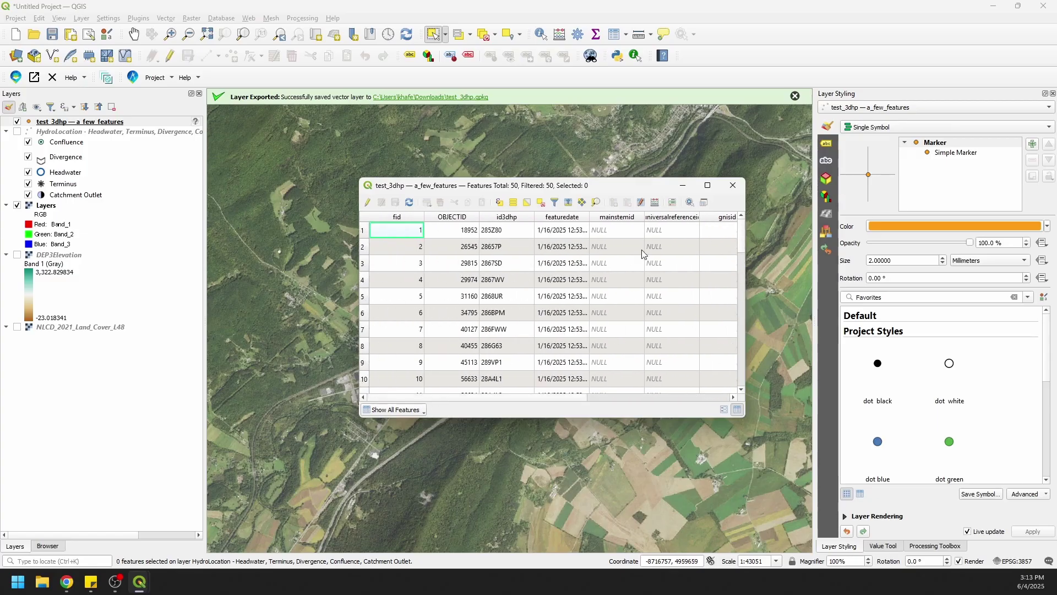
left_click(733, 185)
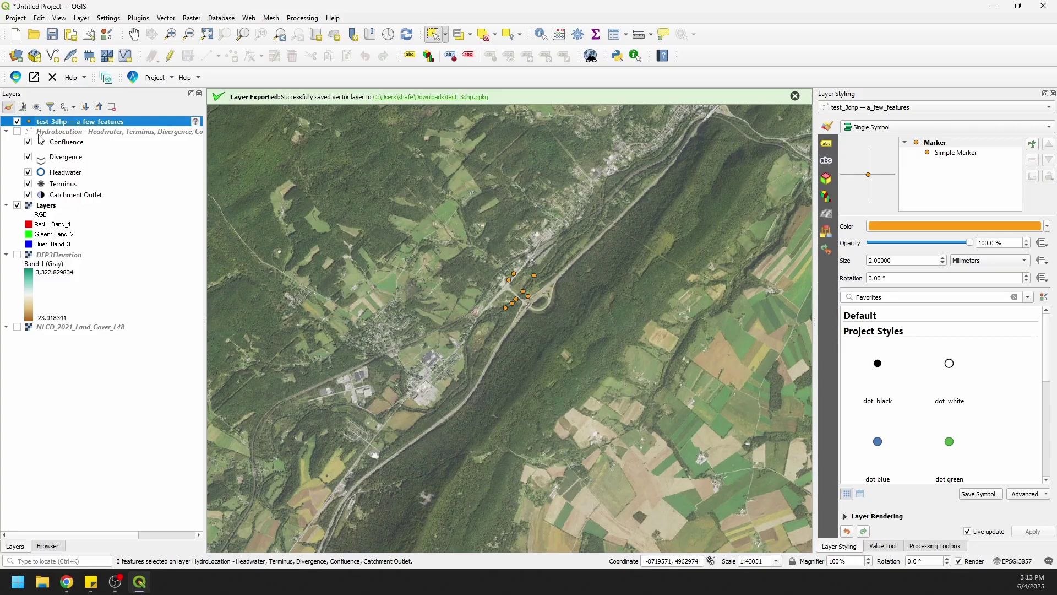
Turn the HydroLocation service layer back on and look through all records in its attribute table
left_click(17, 131)
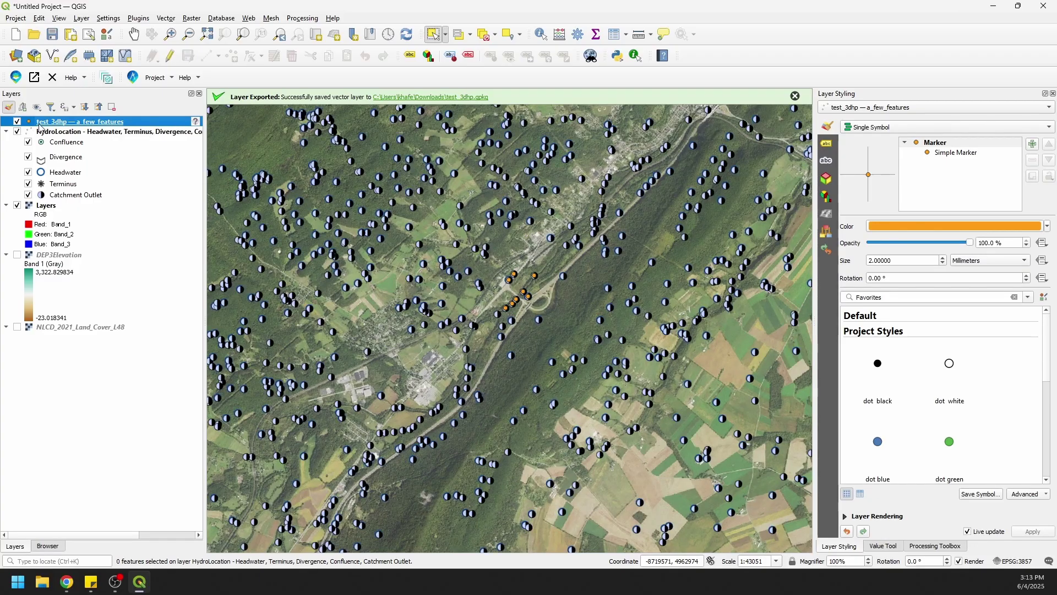
right_click(66, 133)
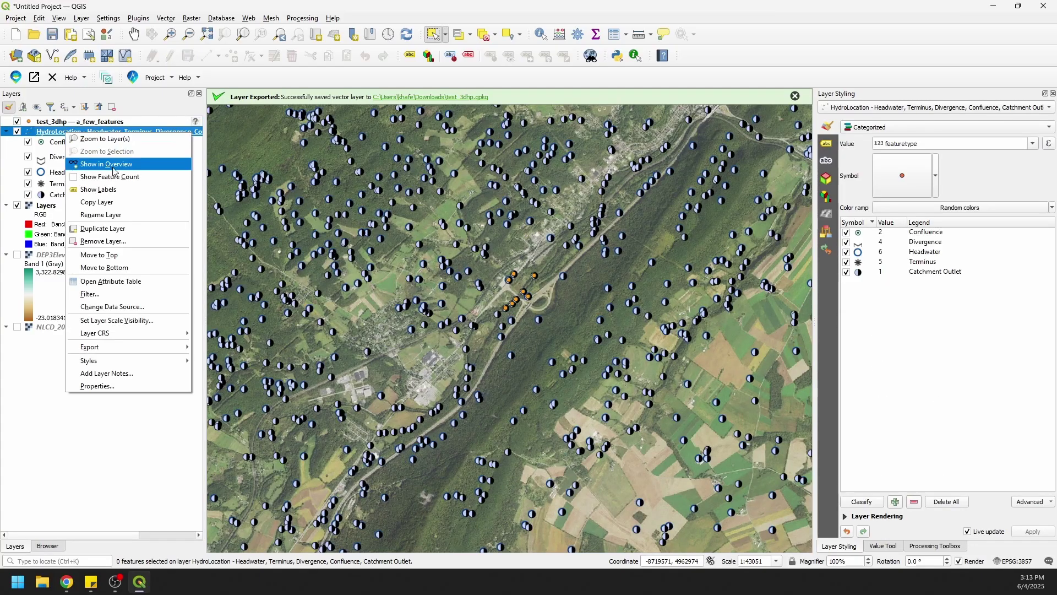
left_click(135, 282)
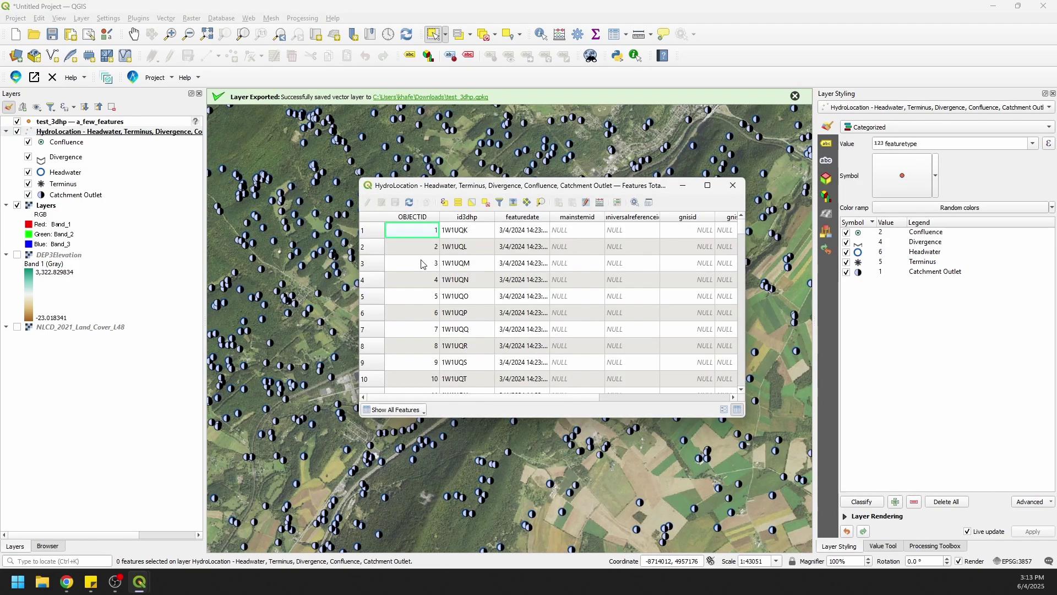
left_click_drag(472, 396, 429, 408)
scroll(576, 342, "down", 20)
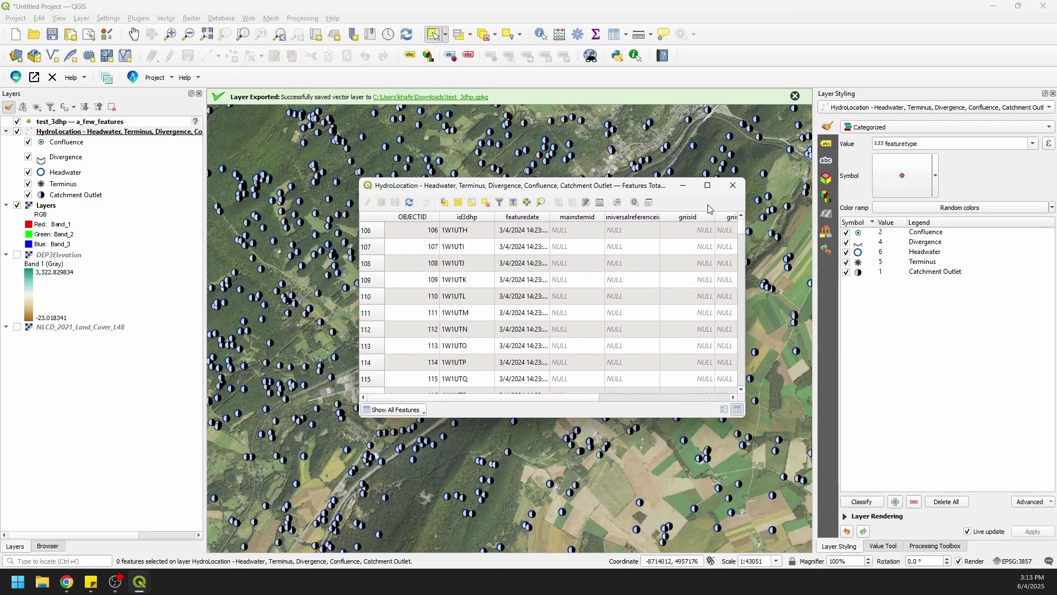
left_click(733, 185)
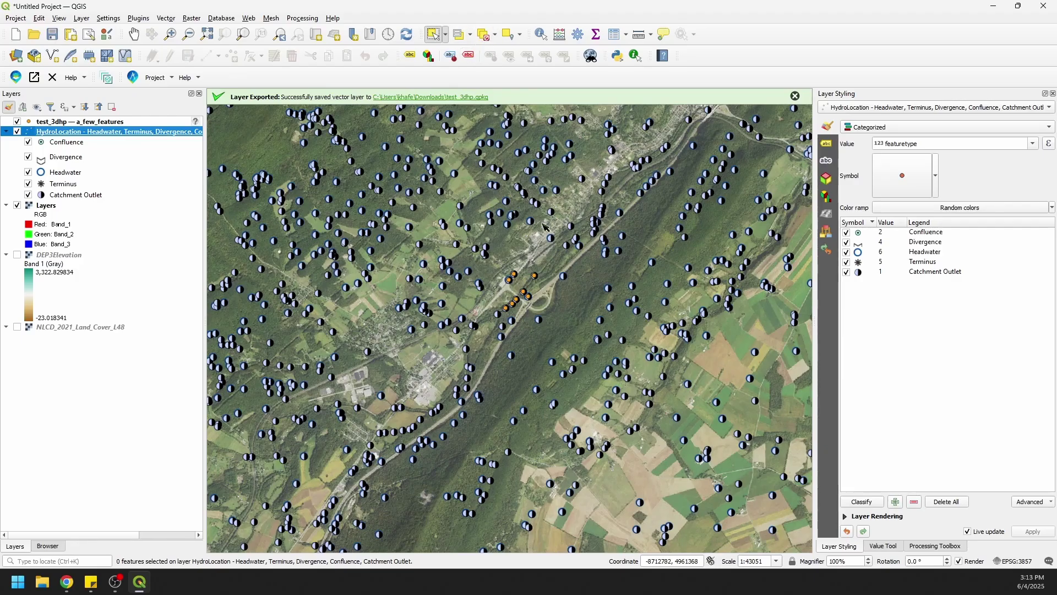
Select the HydroLocation points in the valley just northeast of the interchange and review the attribute table filtered to selected features only
left_click_drag(538, 222, 595, 255)
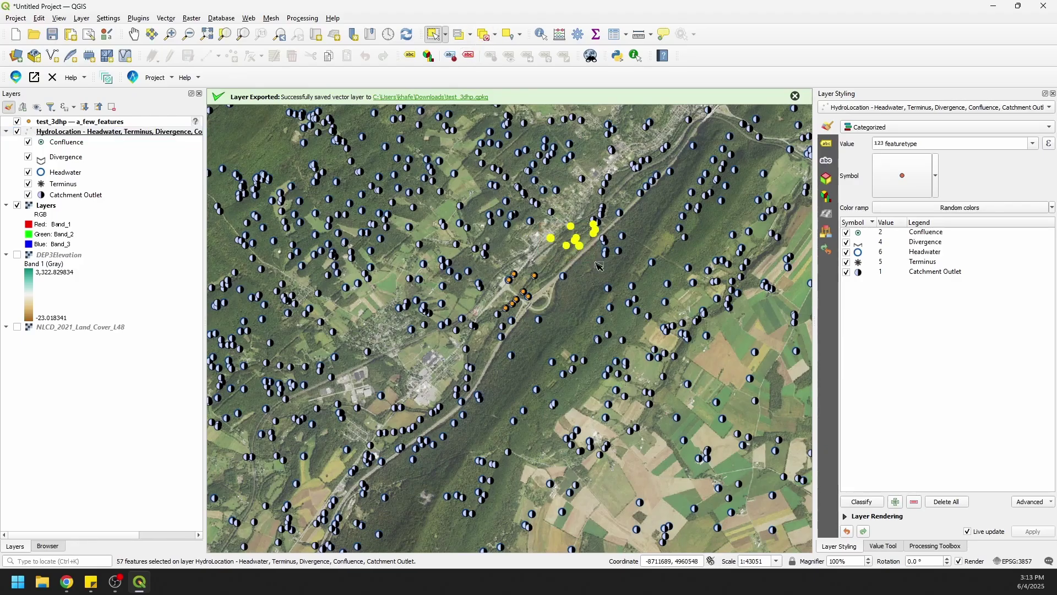
right_click(90, 135)
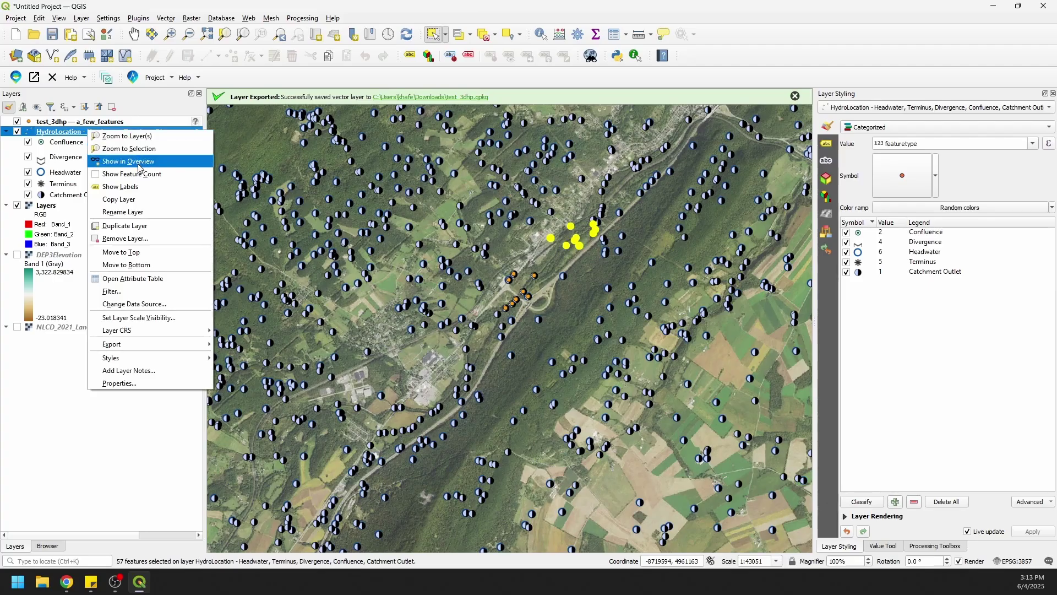
left_click(138, 278)
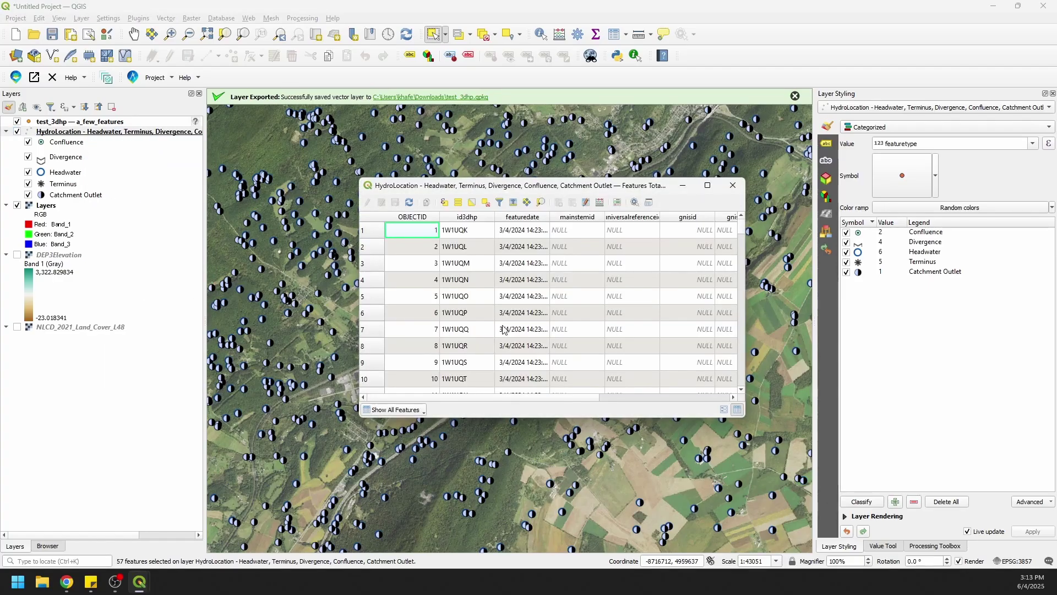
left_click(424, 411)
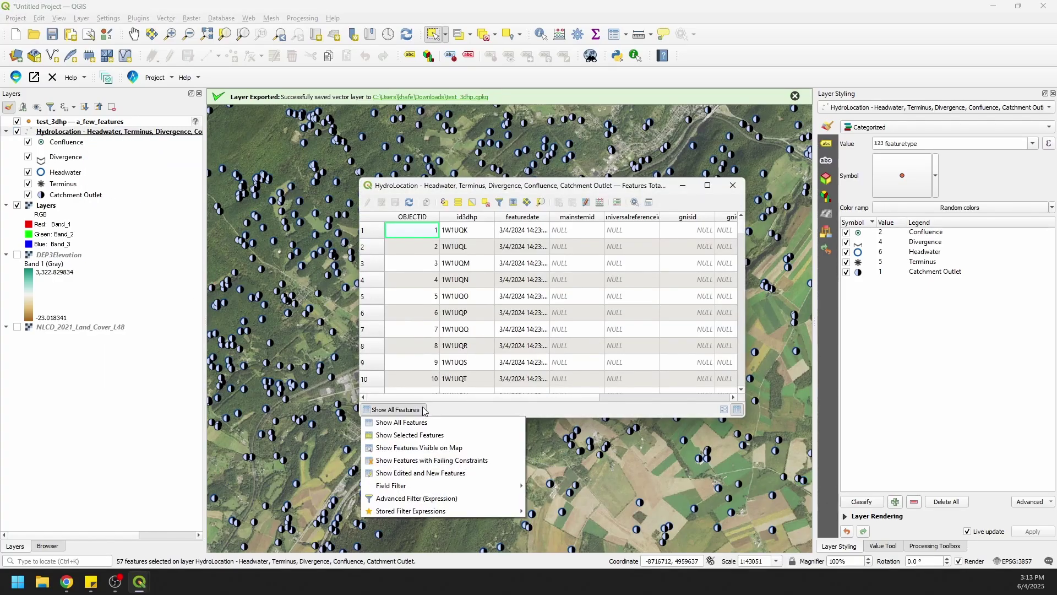
left_click(431, 435)
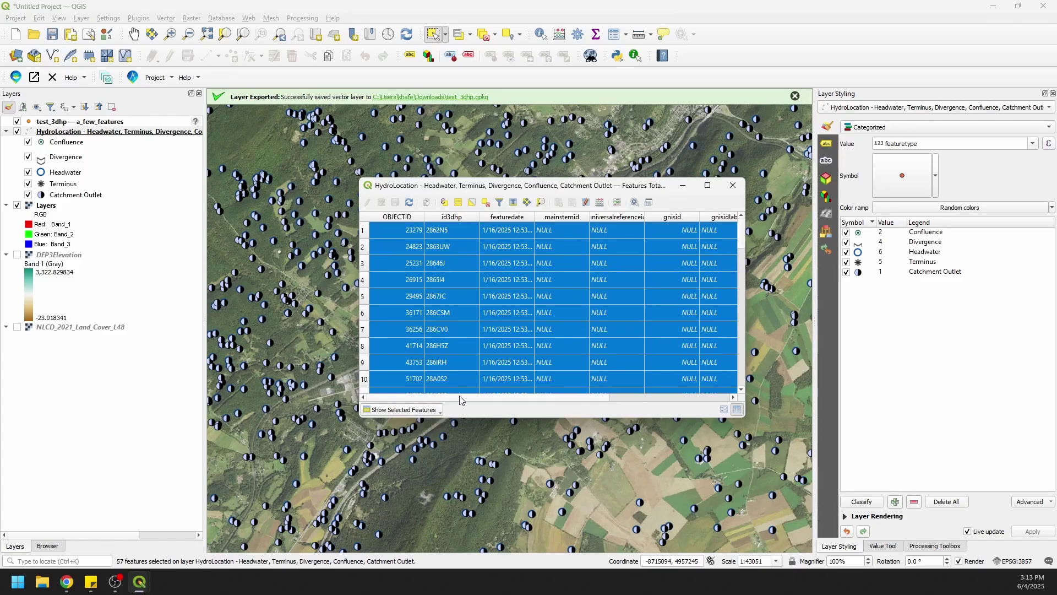
scroll(571, 306, "down", 4)
scroll(571, 301, "down", 6)
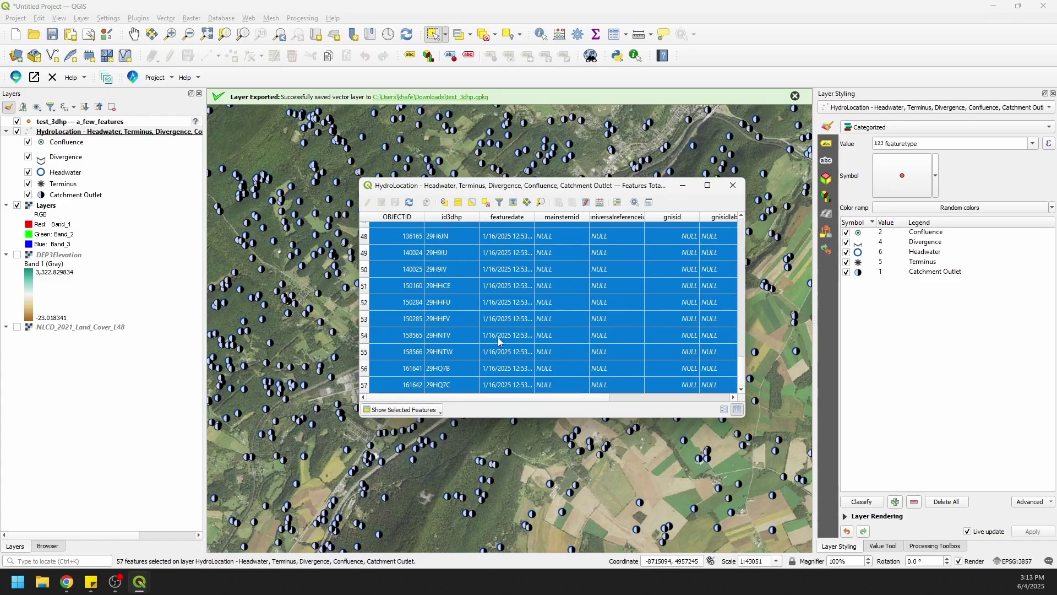
scroll(477, 349, "up", 10)
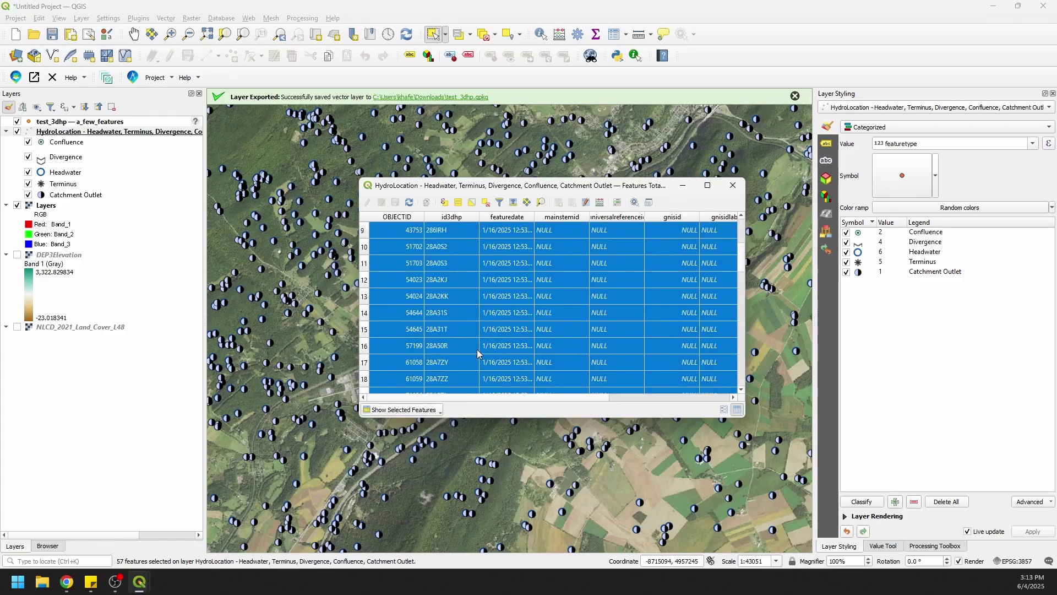
left_click(738, 190)
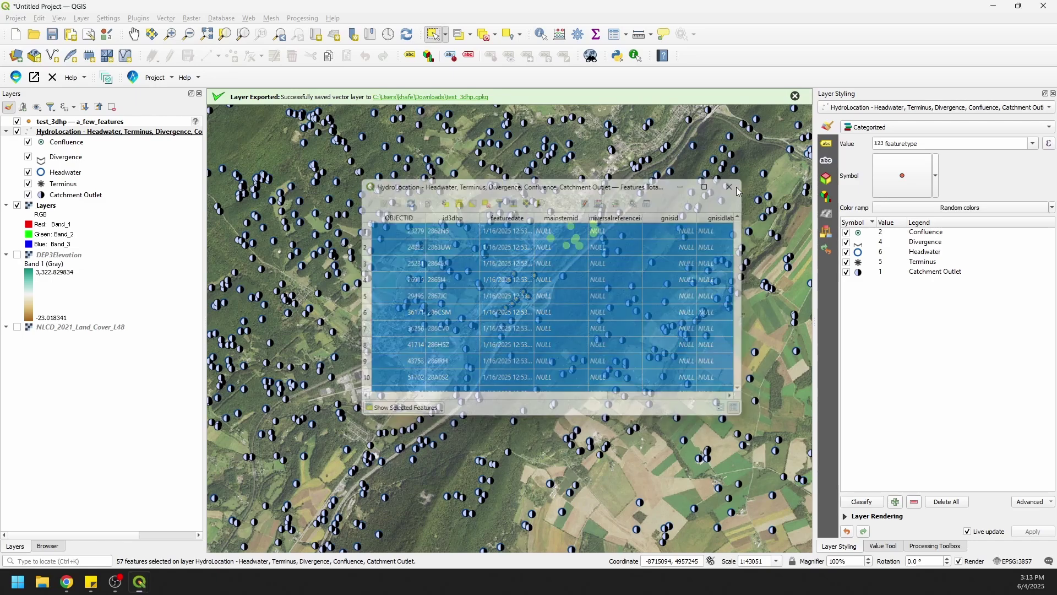
left_click(795, 97)
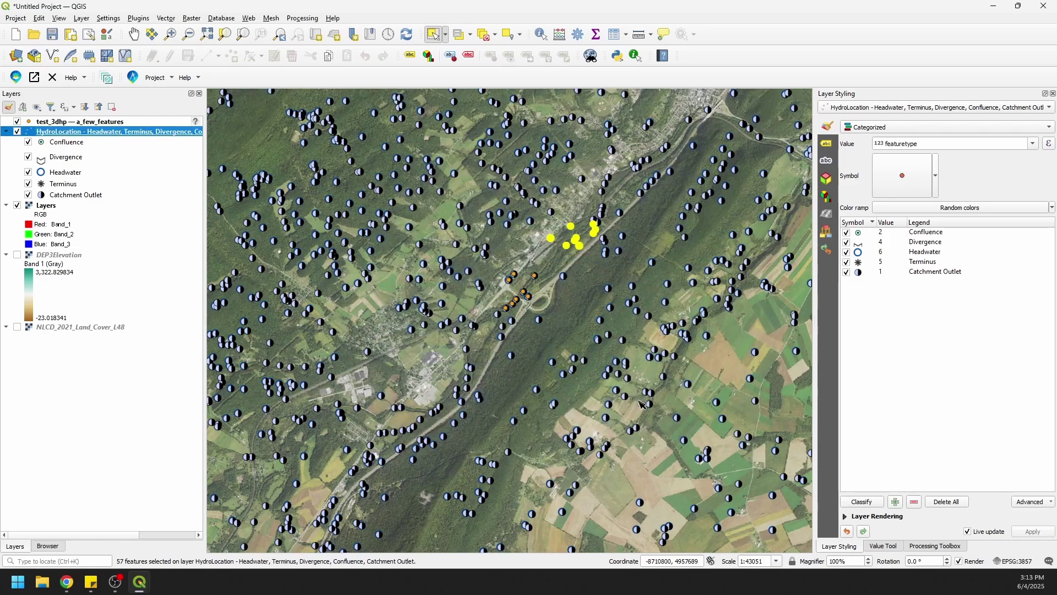